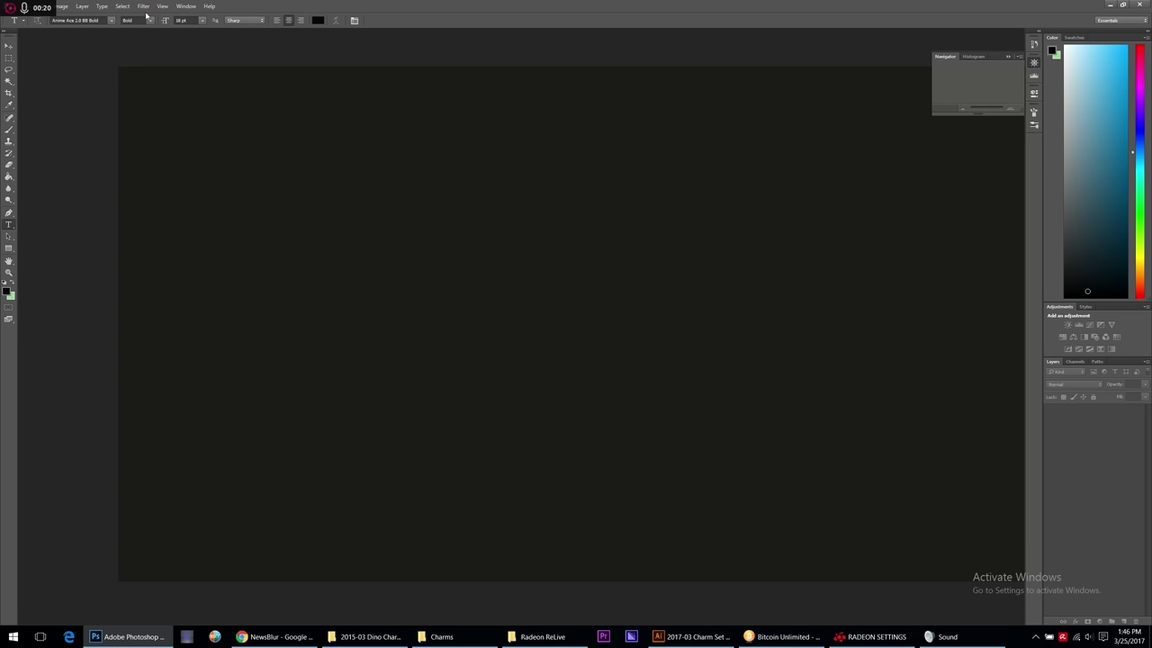
Open Cicada Summer001.psd from Documents > Anthology Pitches > Graphix Pitch > Scanned Inks.
click(27, 11)
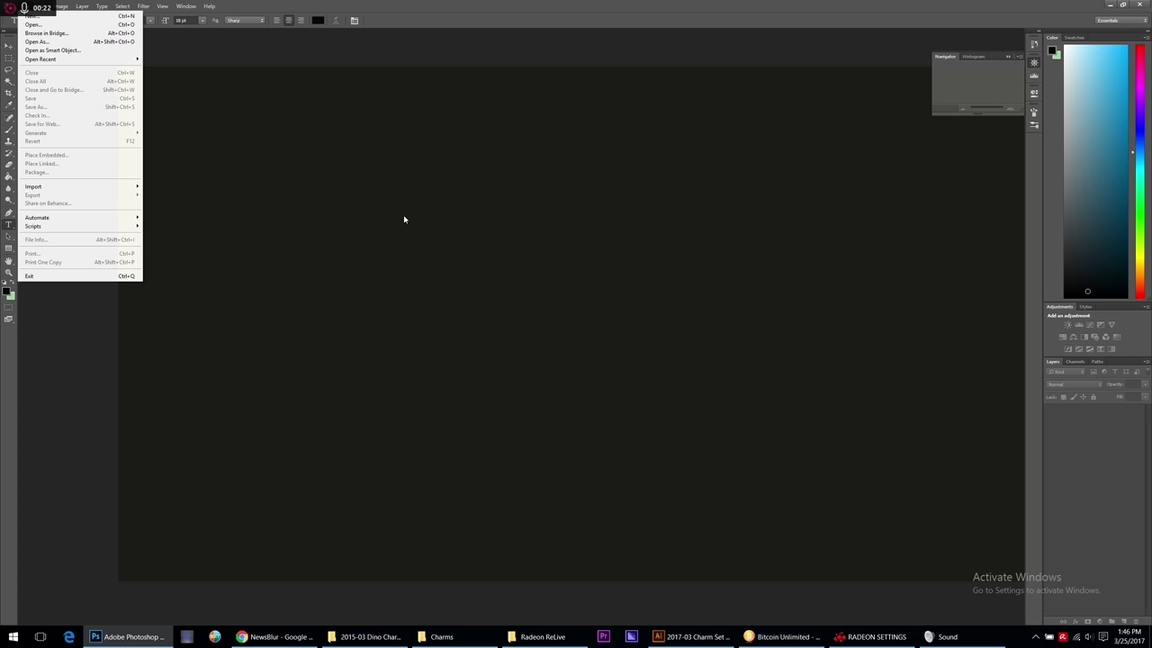
click(75, 30)
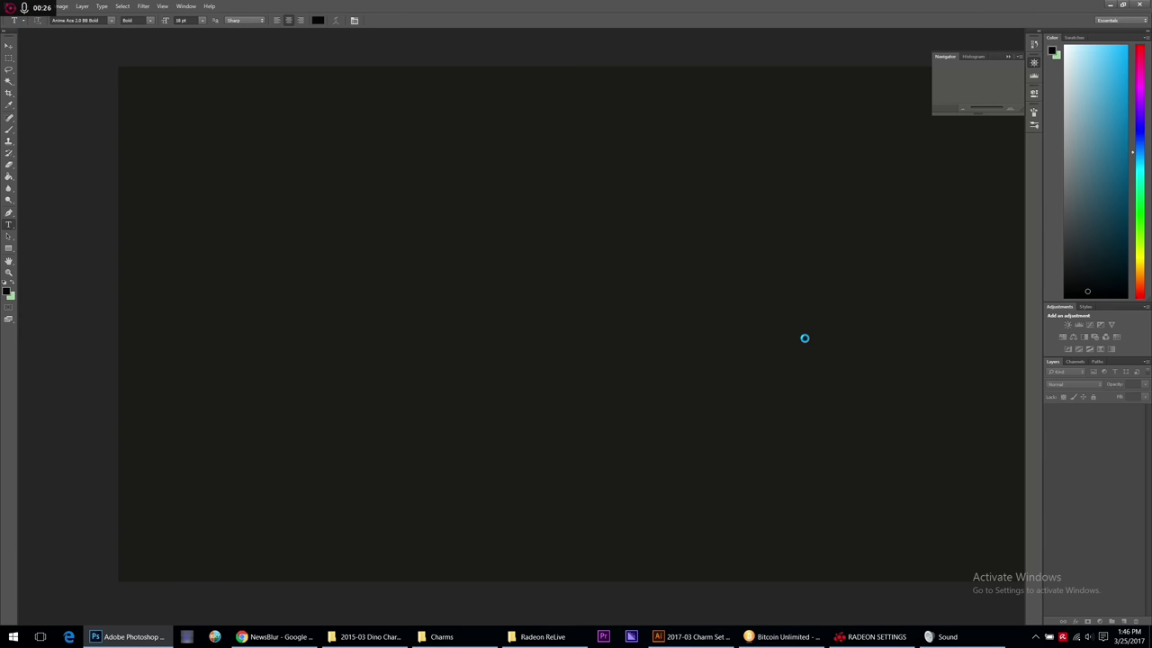
drag(360, 10, 627, 135)
click(414, 150)
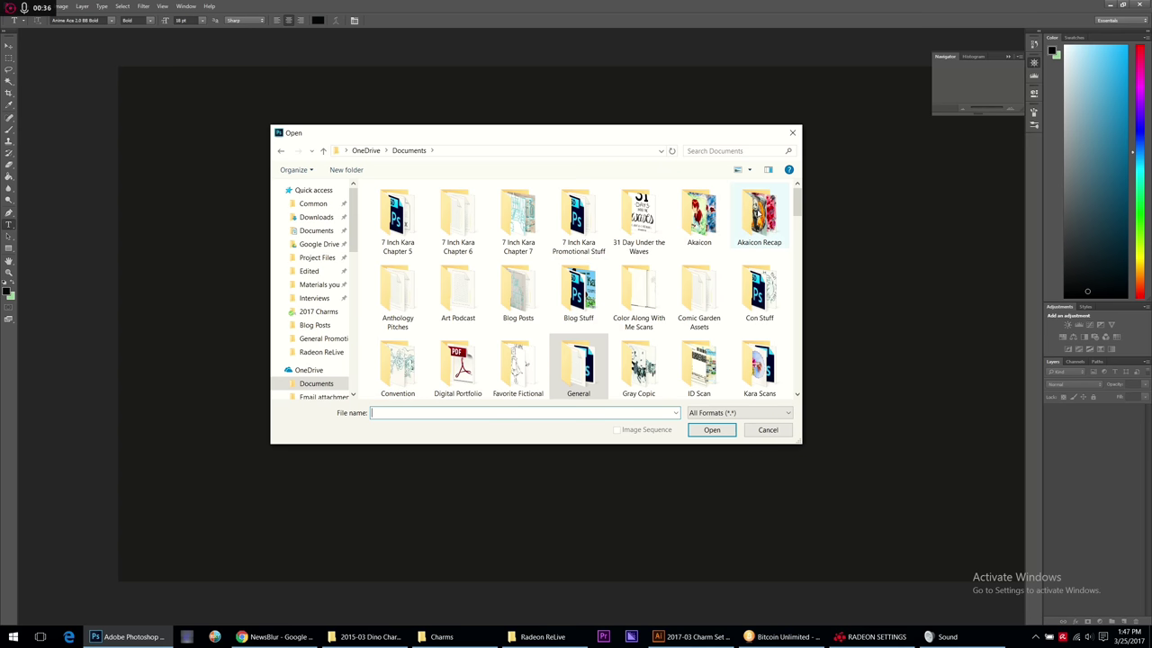
double_click(410, 320)
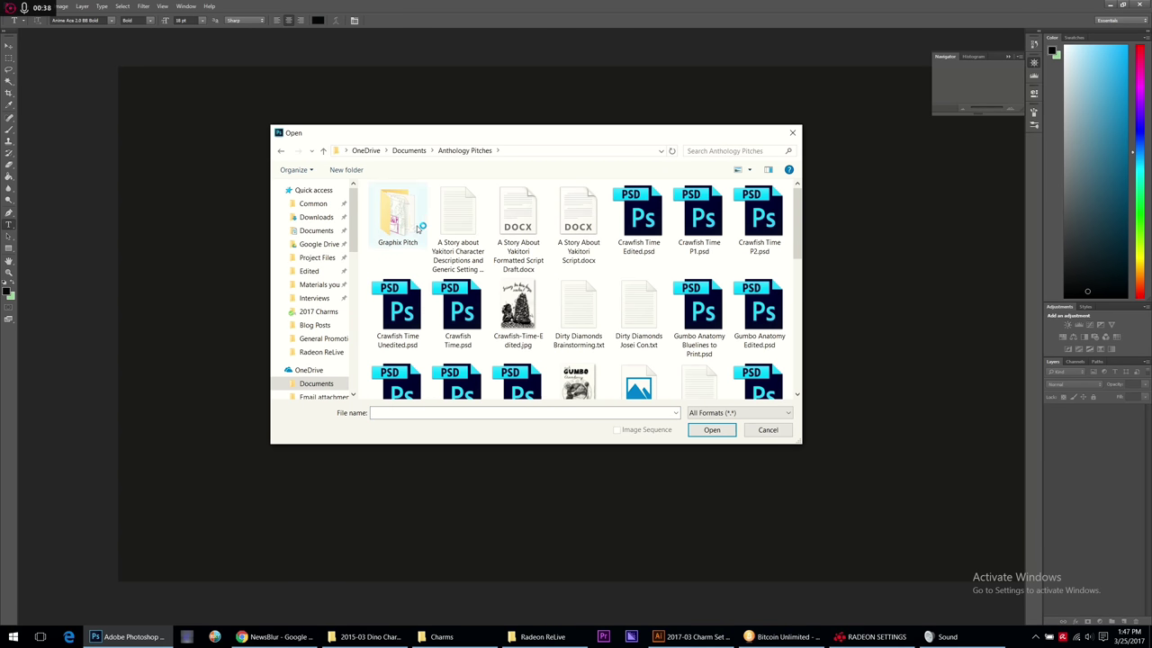
double_click(397, 221)
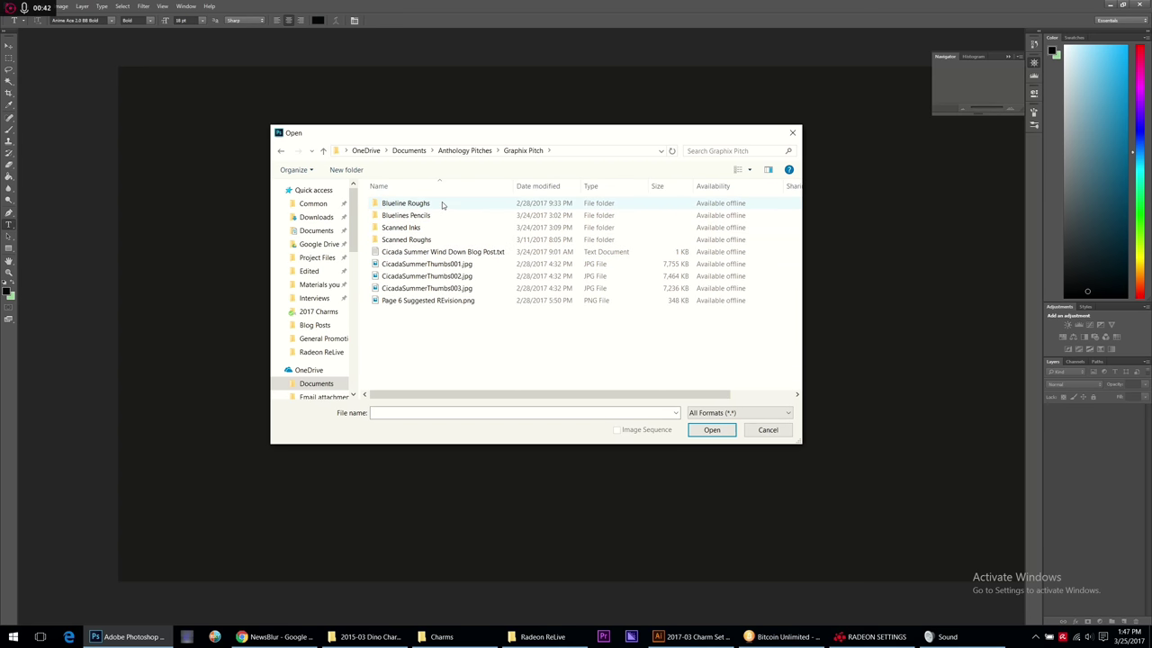
double_click(451, 229)
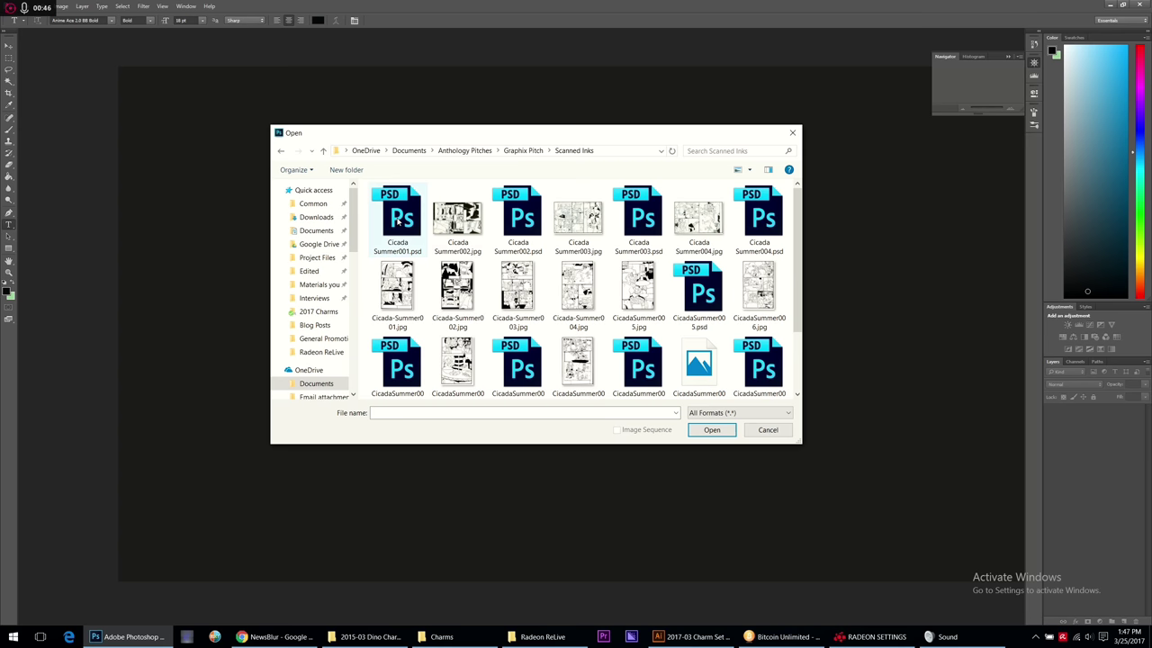
double_click(398, 218)
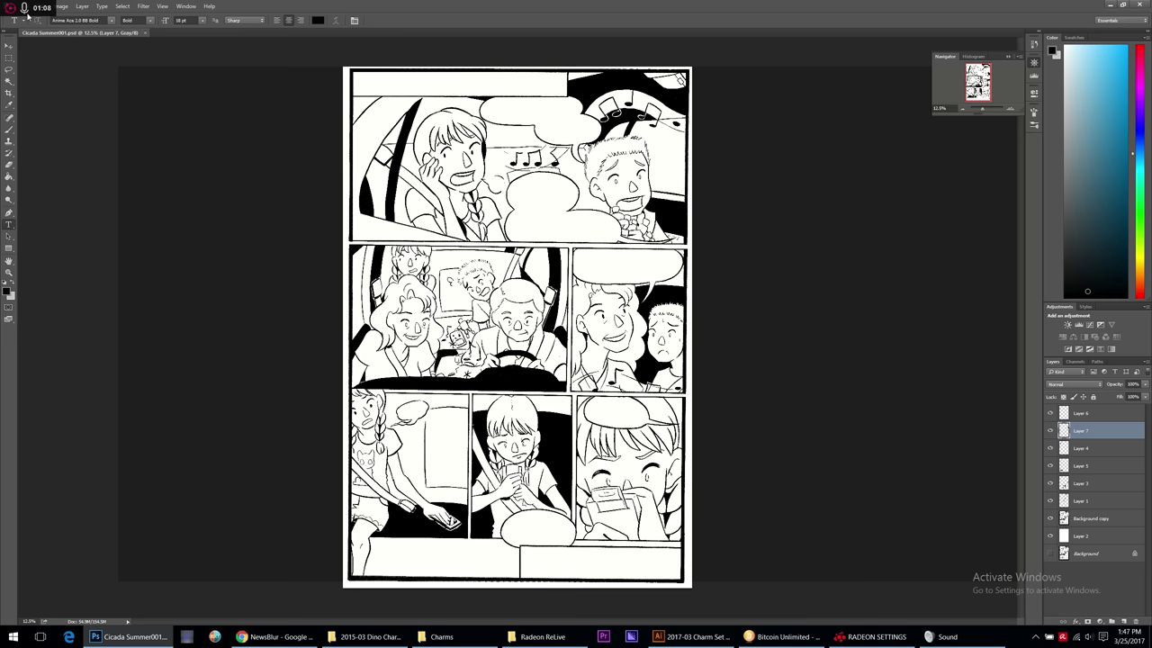
Open the Page 1.psd blueline from Graphix Pitch > Blueline Roughs, then close it.
click(13, 7)
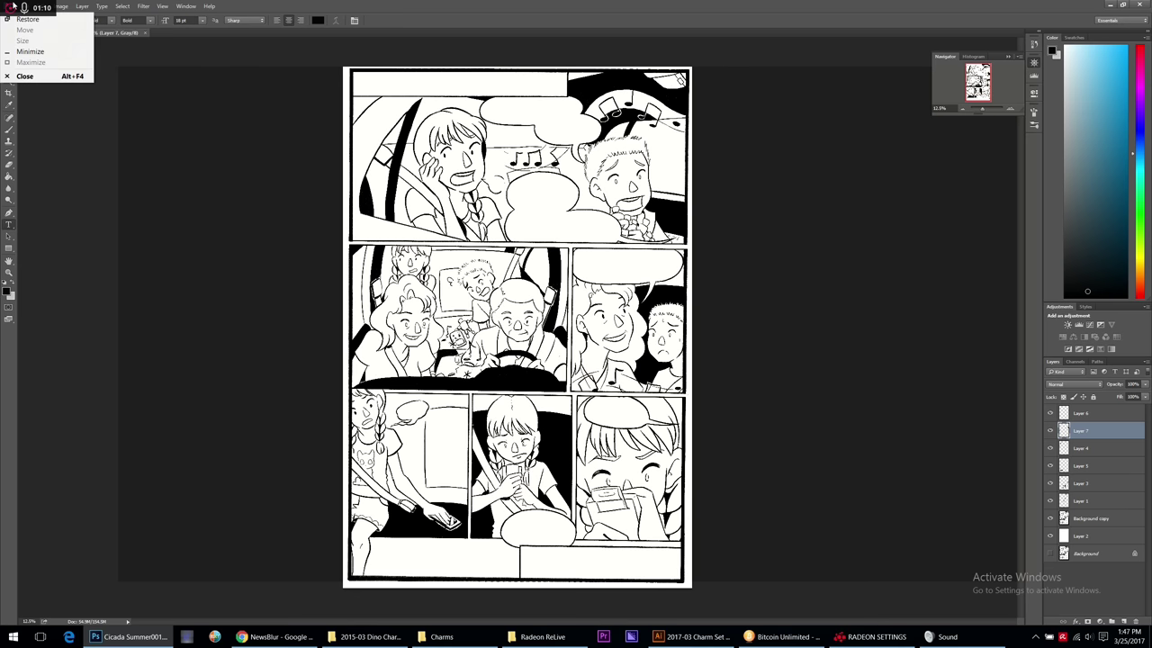
click(27, 6)
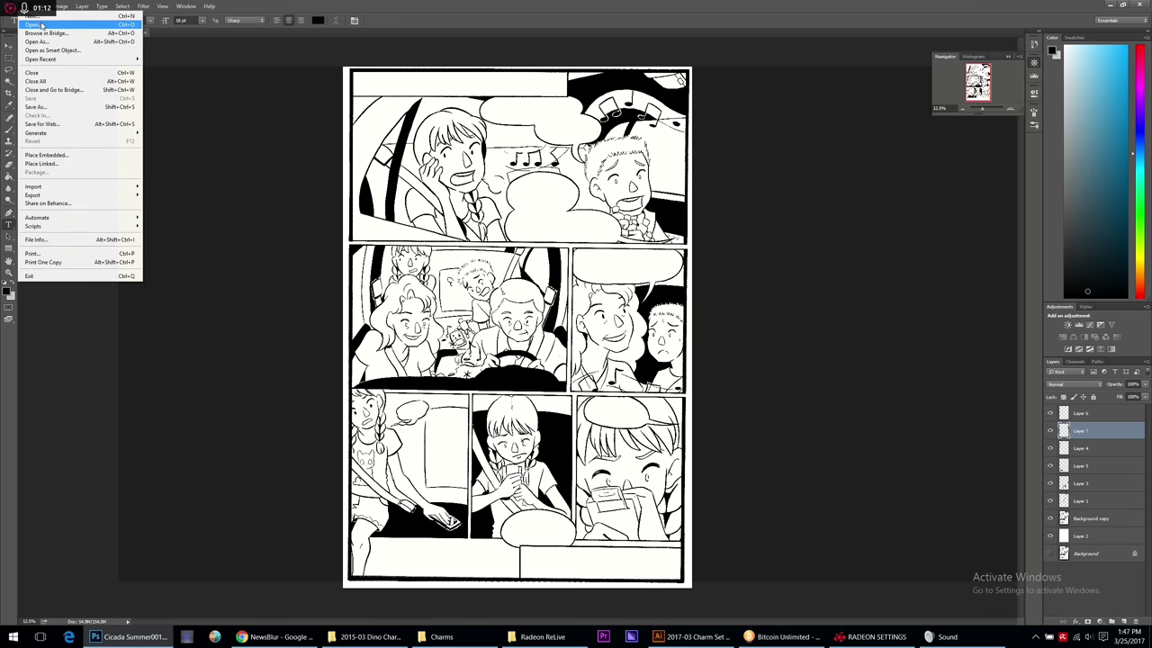
click(42, 25)
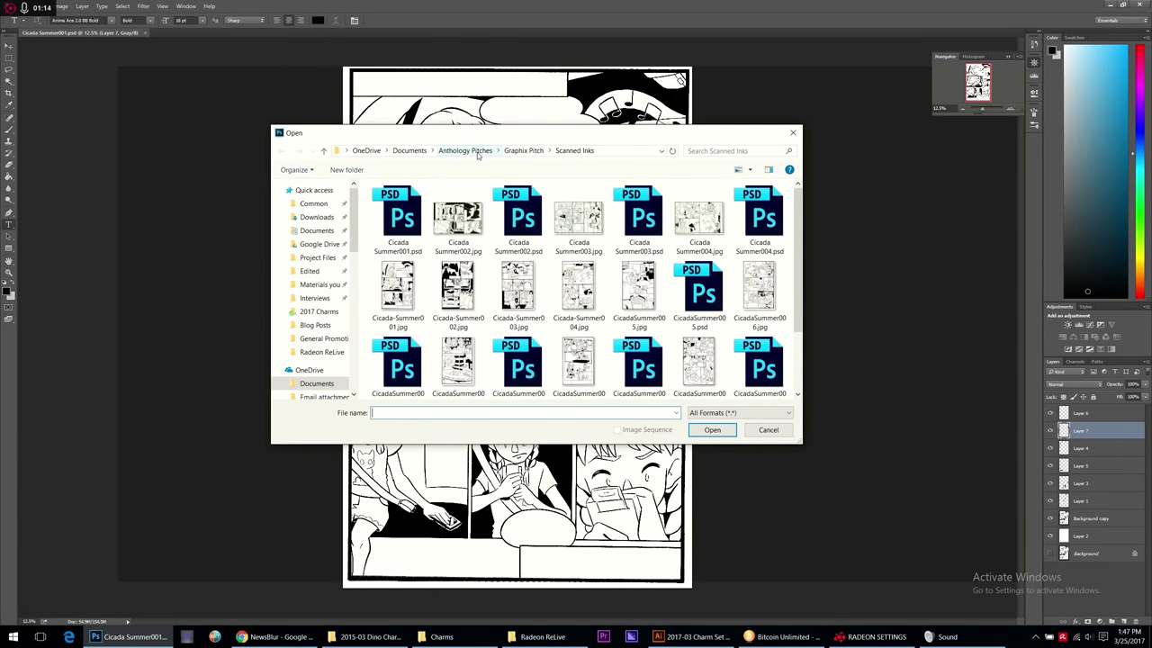
click(465, 151)
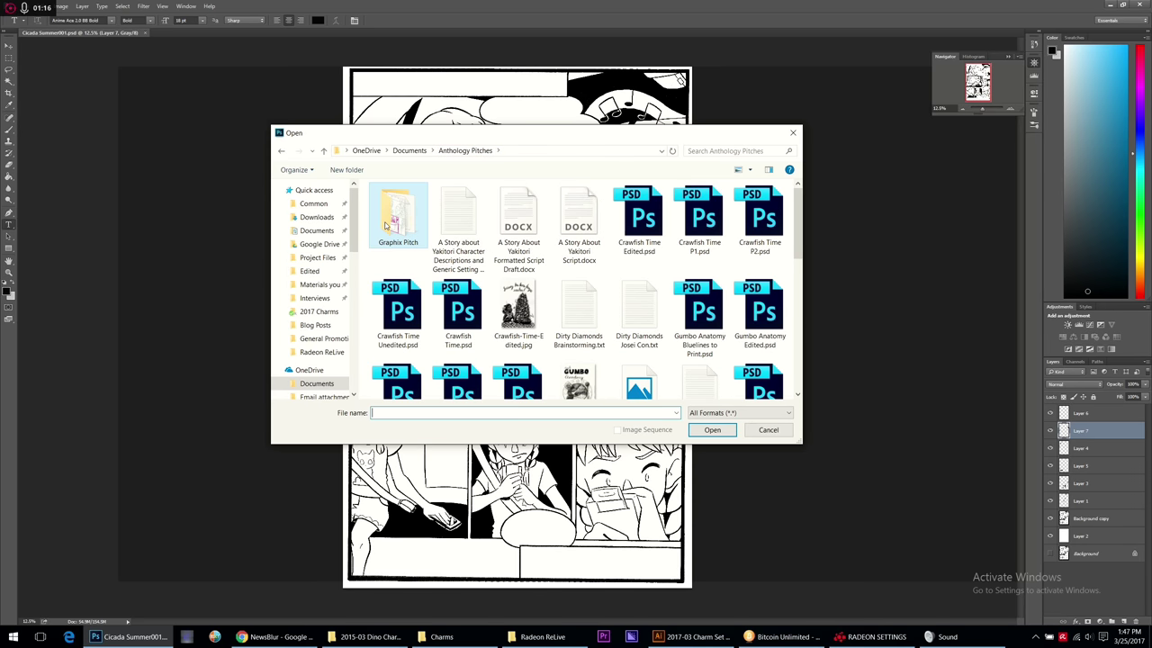
double_click(414, 216)
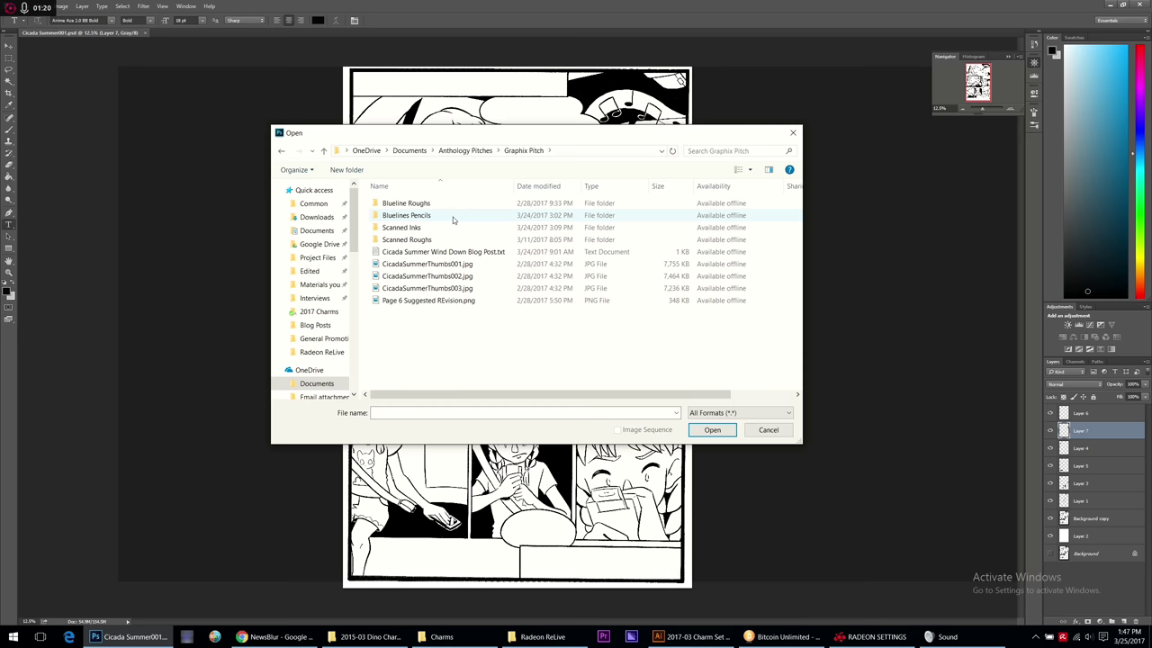
double_click(451, 202)
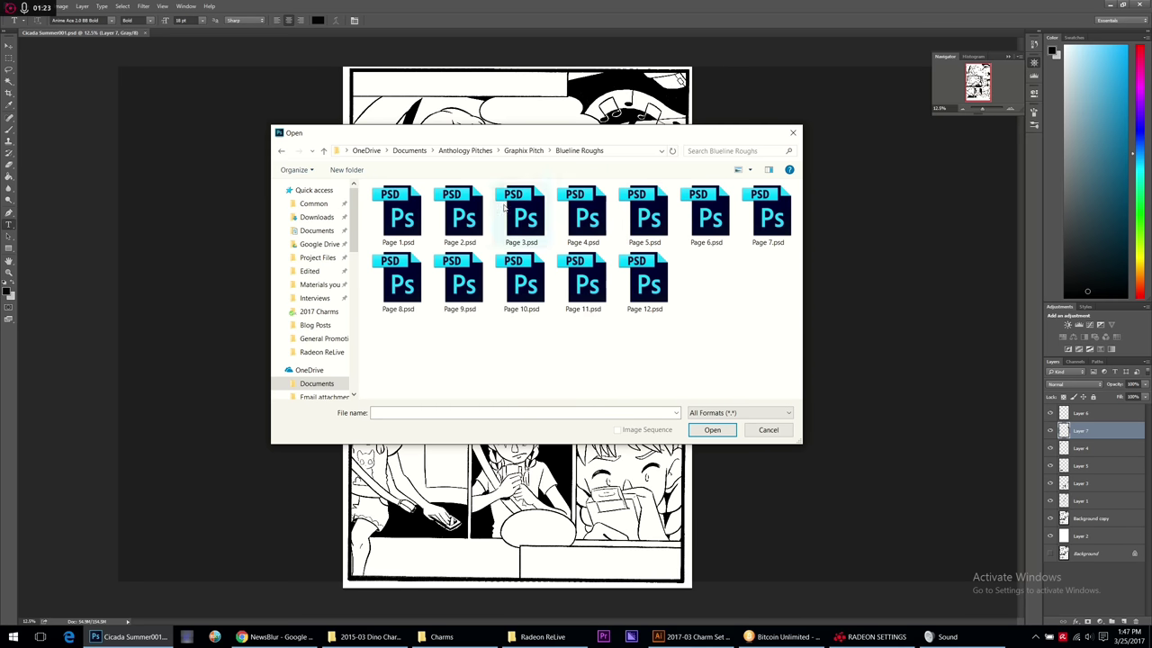
double_click(396, 211)
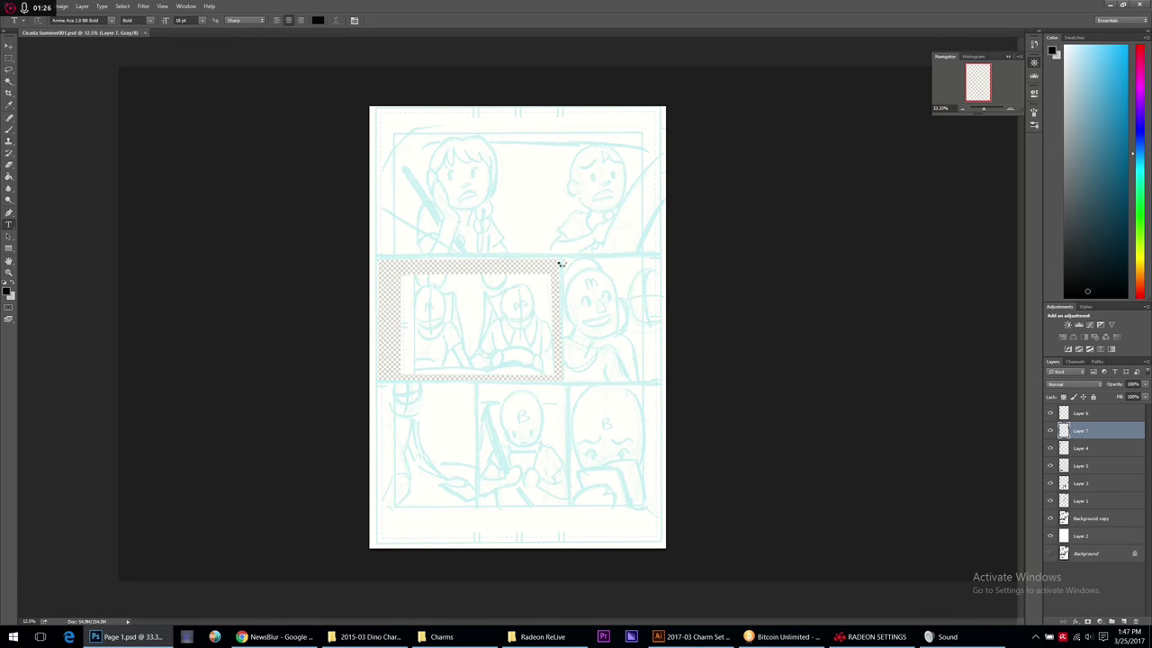
click(287, 33)
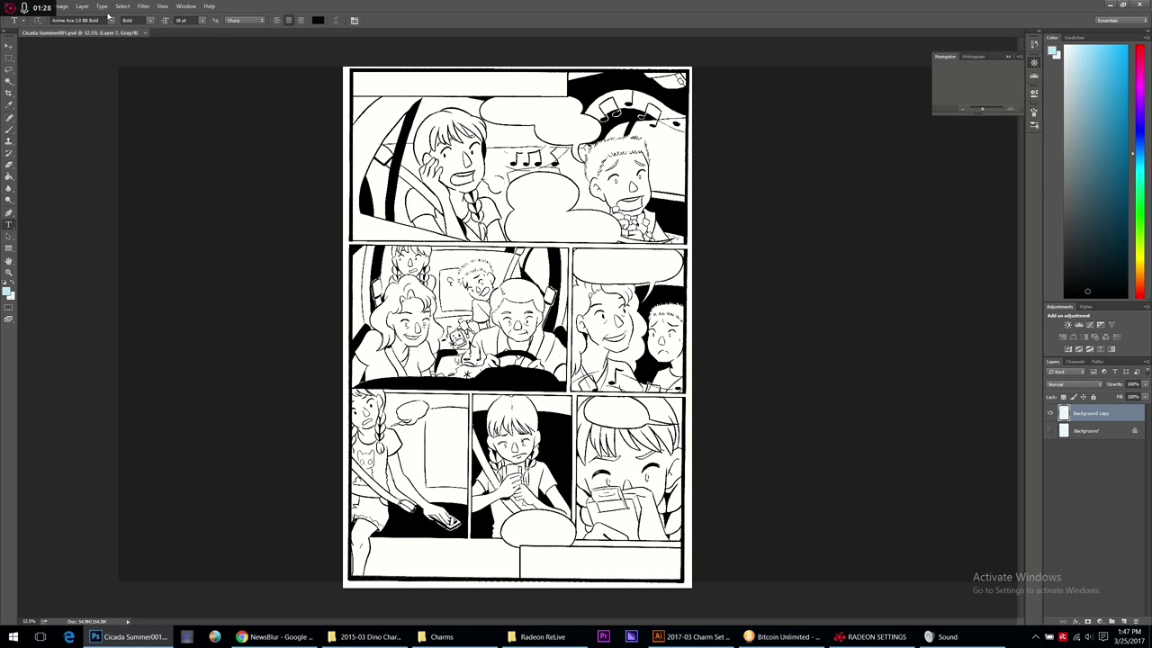
Open the lettered rough Rough001.psd from the Graphix Pitch > Scanned Roughs folder.
click(22, 6)
click(36, 25)
click(502, 150)
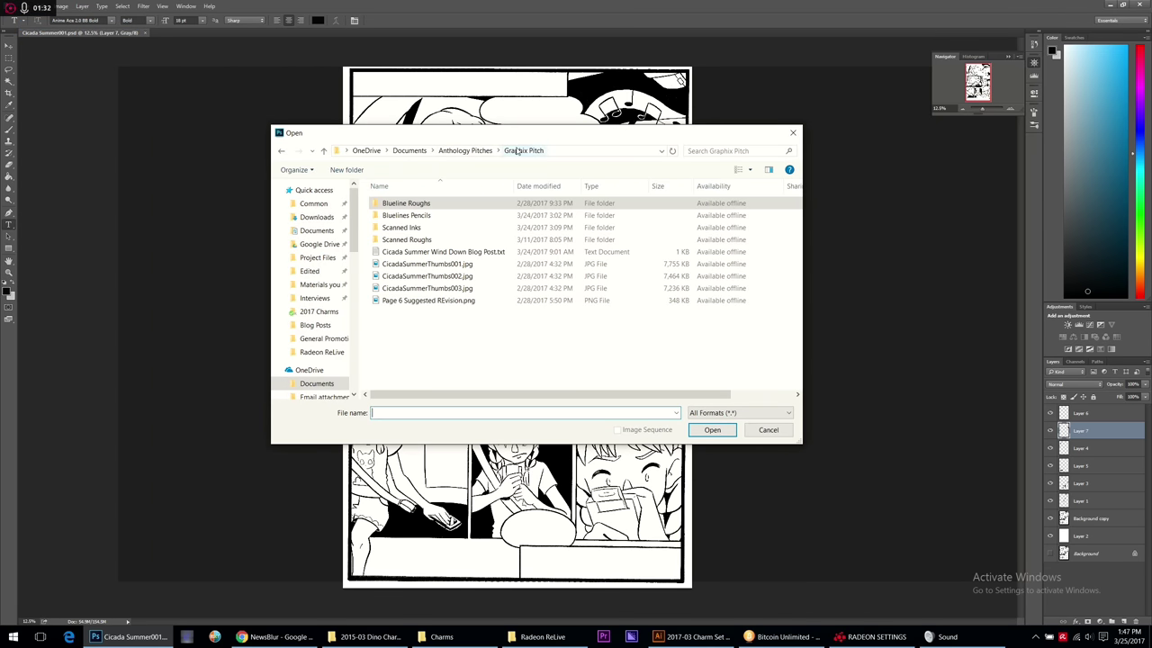
click(452, 241)
double_click(487, 240)
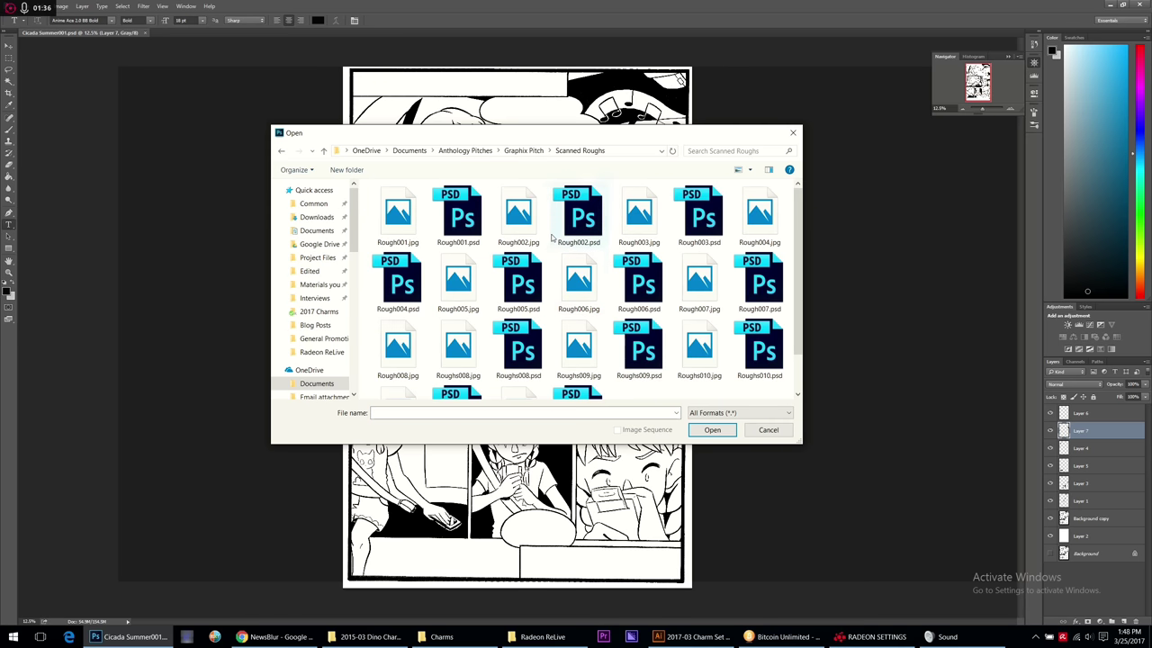
double_click(459, 216)
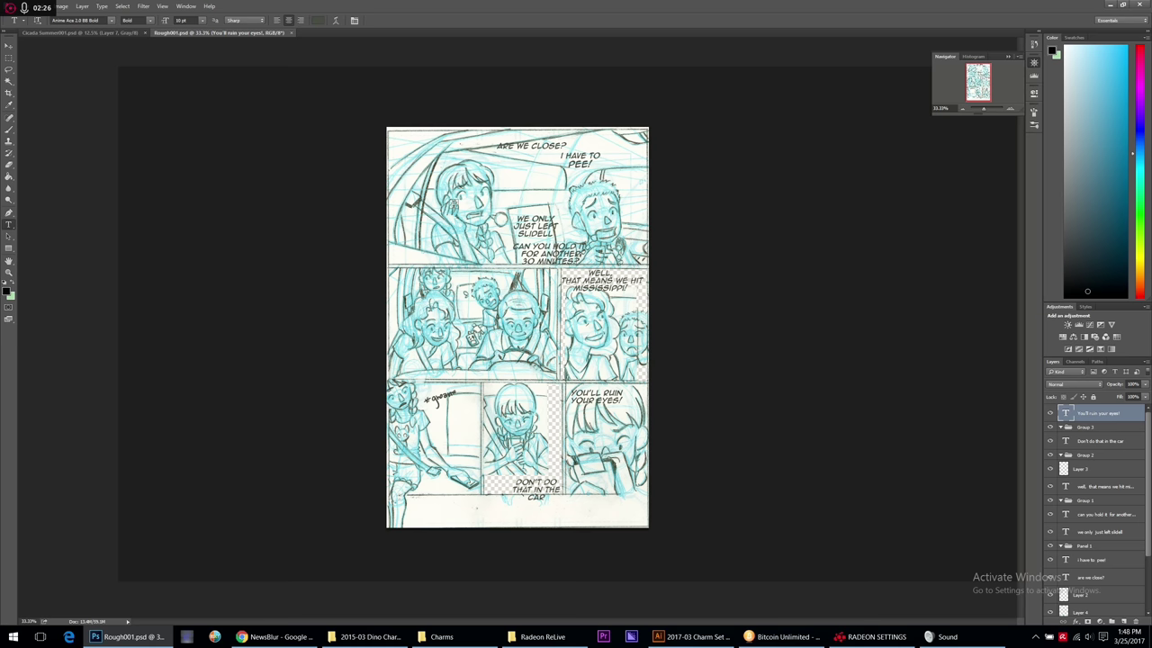
Float Rough001.psd in its own window beside the inked Cicada Summer001.psd page.
click(60, 34)
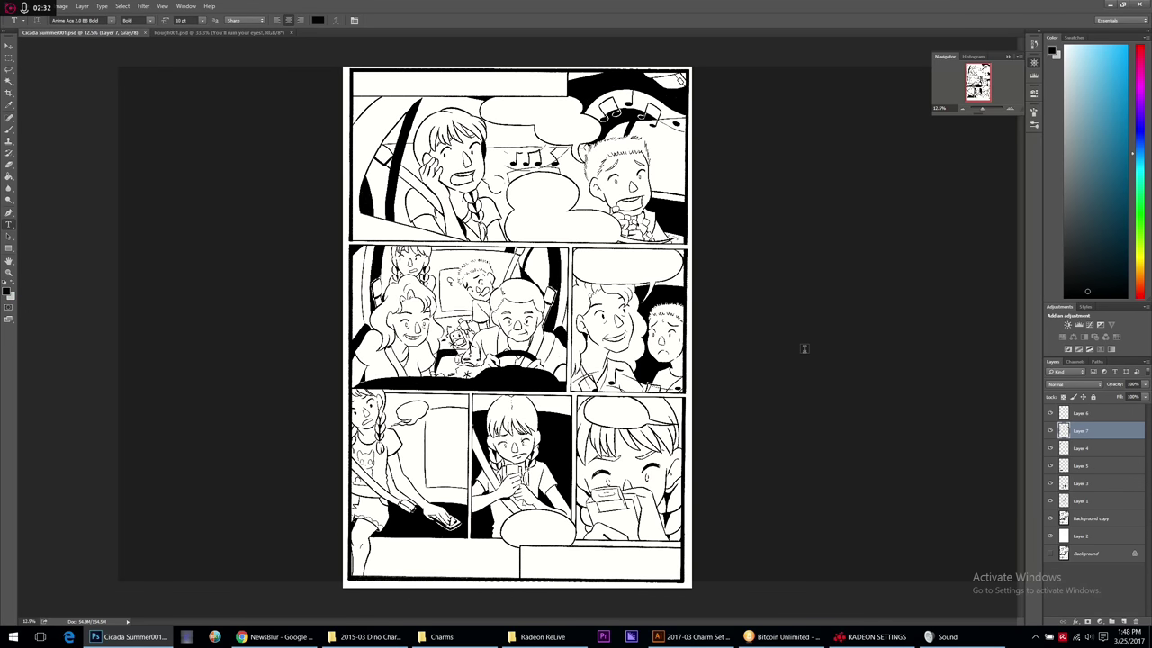
click(274, 35)
mouse_move(274, 34)
mouse_down()
mouse_move(517, 108)
mouse_move(538, 92)
mouse_move(822, 77)
mouse_move(844, 102)
mouse_up()
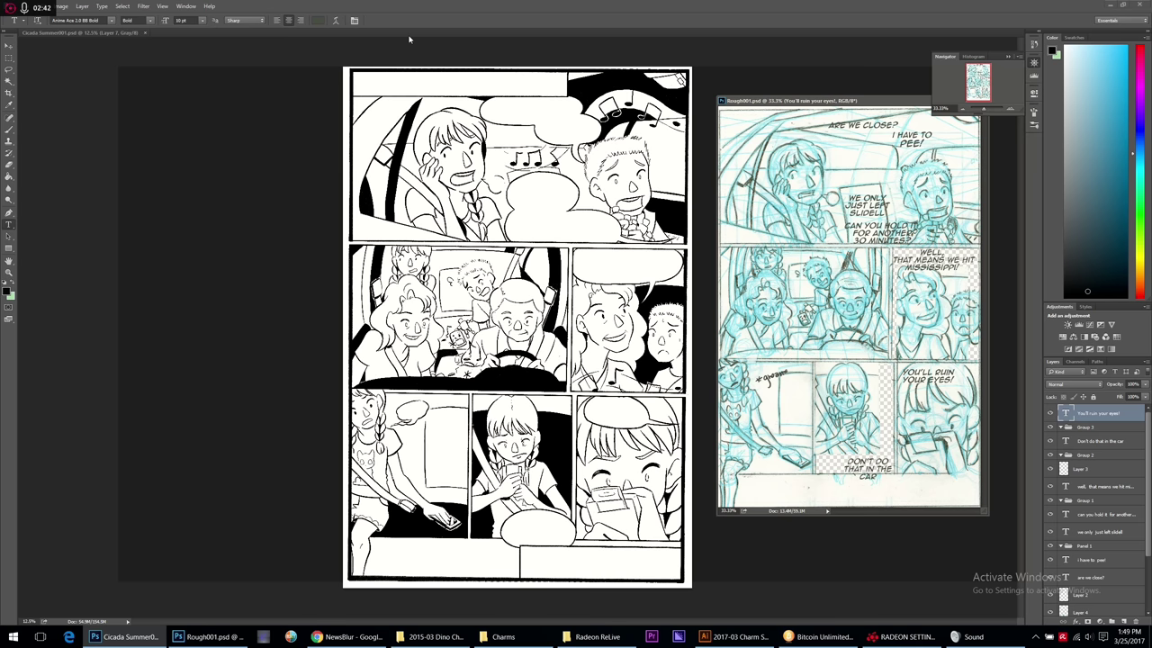
click(195, 149)
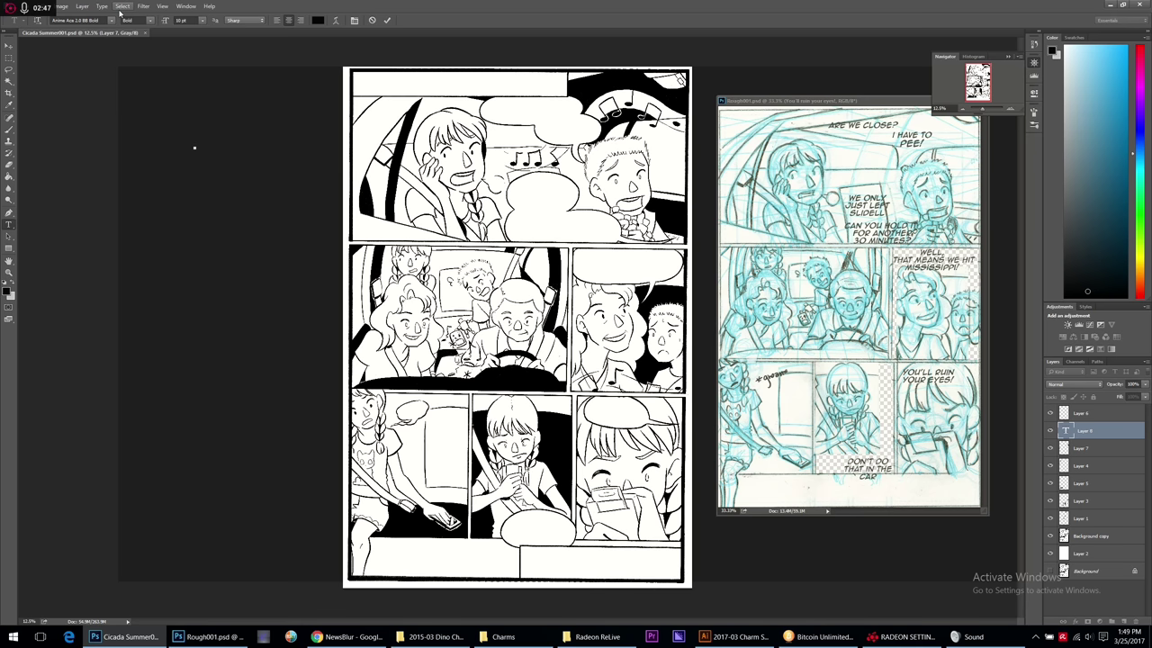
Move the text layer to the top and add a new layer group, selecting Layer 6 through Background.
click(9, 46)
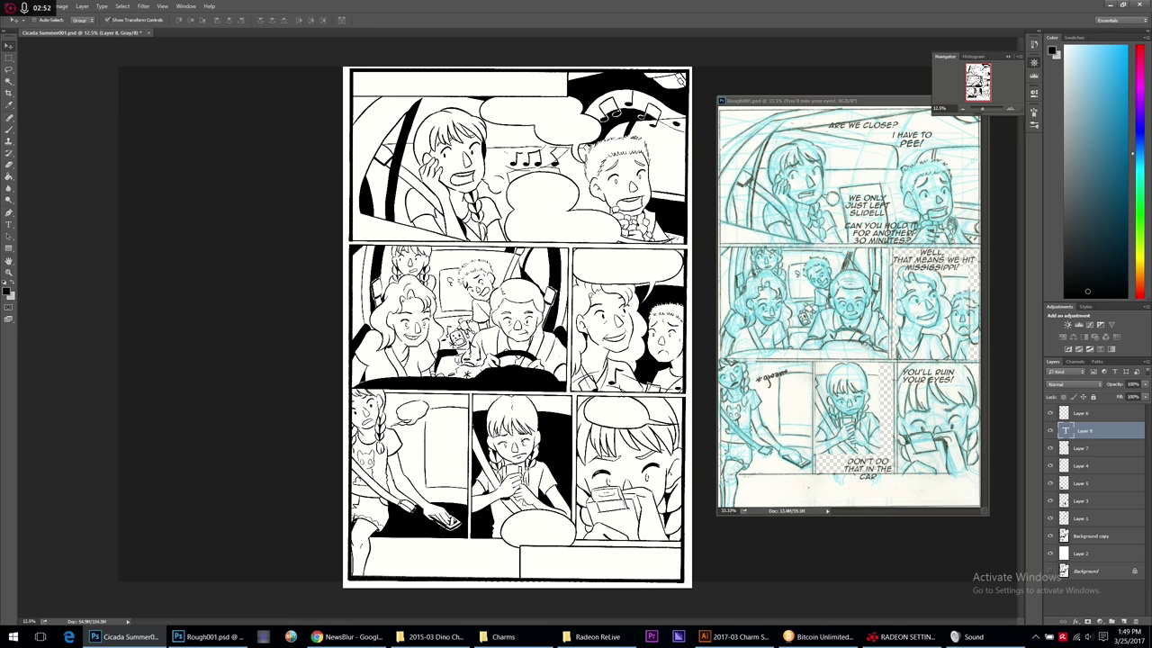
drag(1084, 434, 1084, 414)
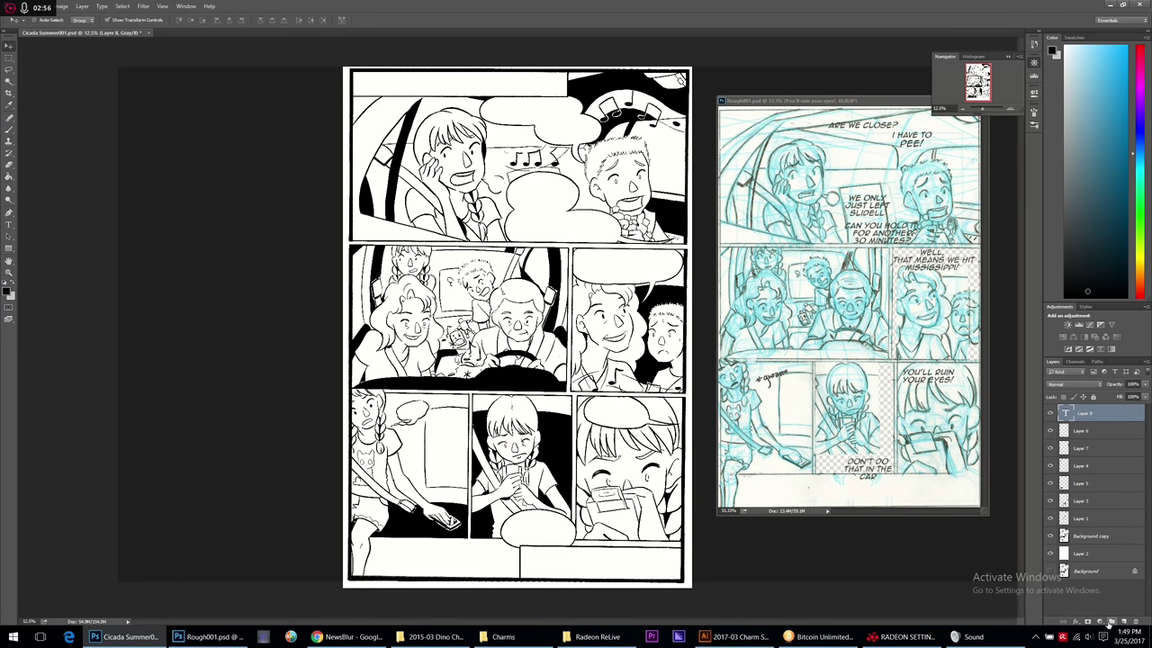
click(1109, 625)
click(1089, 444)
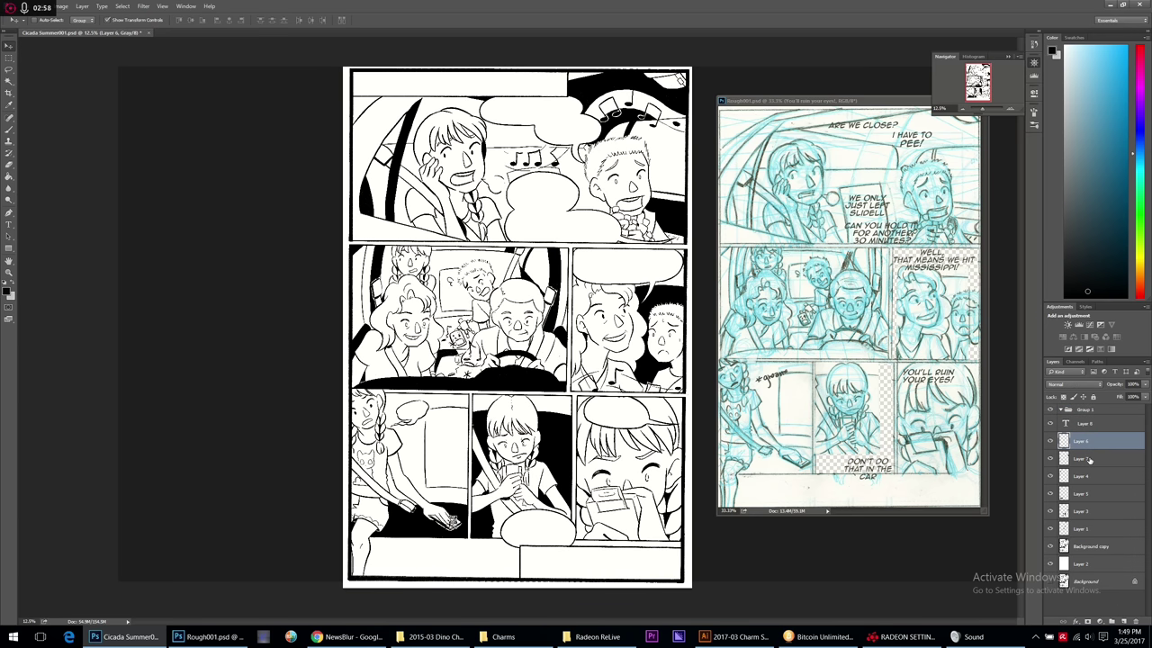
shift+click(1098, 576)
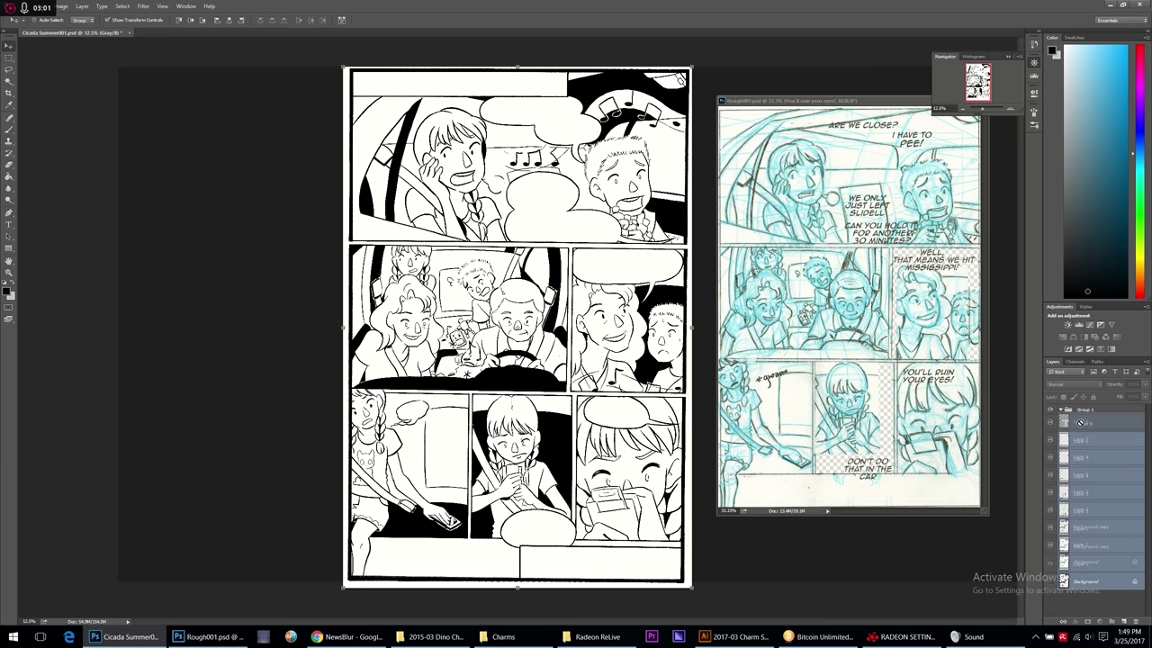
Keep Layer 8 outside, put Layer 6 through Background into Group 1, and select Layer 8.
click(1049, 423)
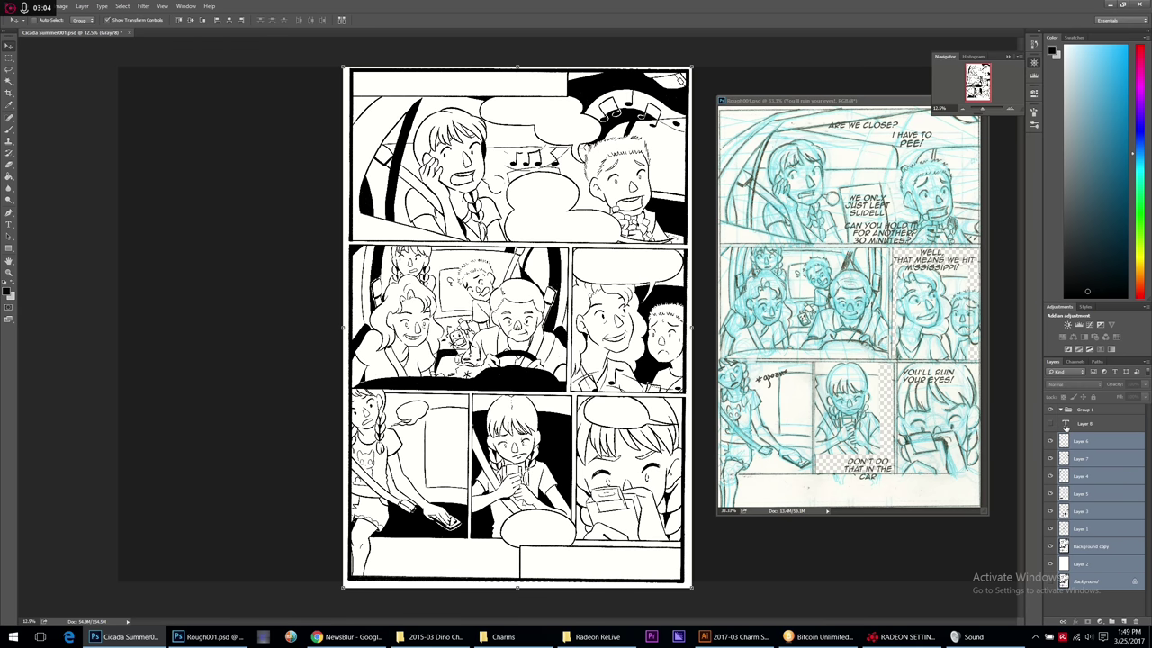
mouse_move(1065, 424)
mouse_down()
mouse_move(1074, 428)
mouse_move(1076, 406)
mouse_up()
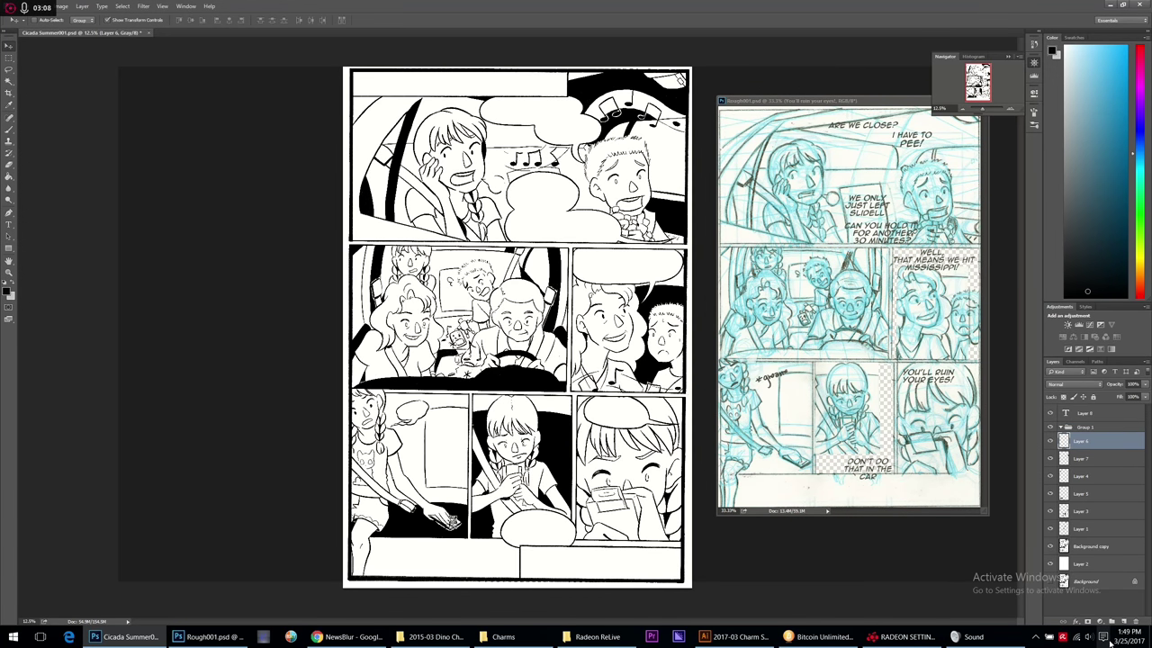
shift+click(1084, 580)
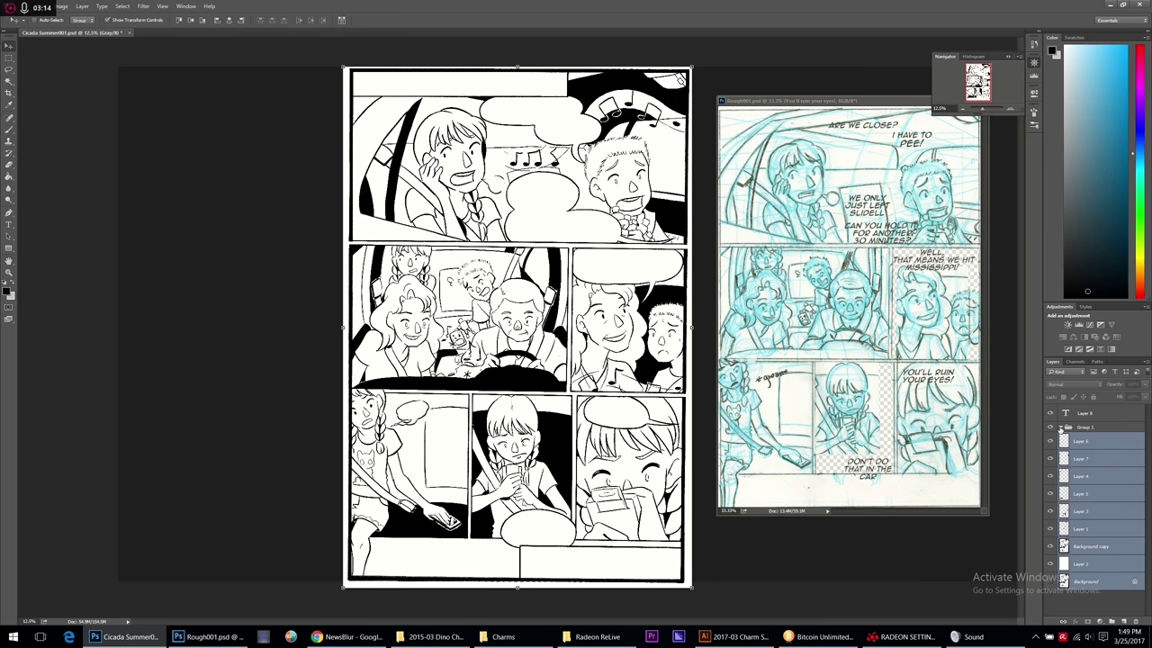
drag(1105, 445, 1059, 430)
click(1112, 414)
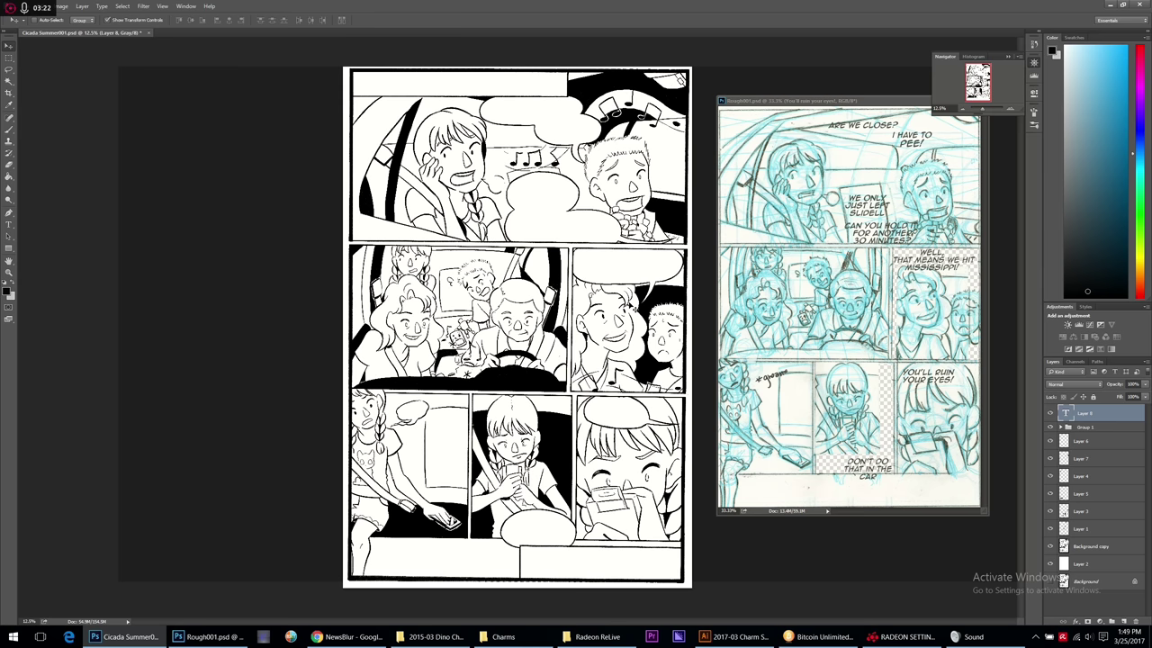
click(9, 224)
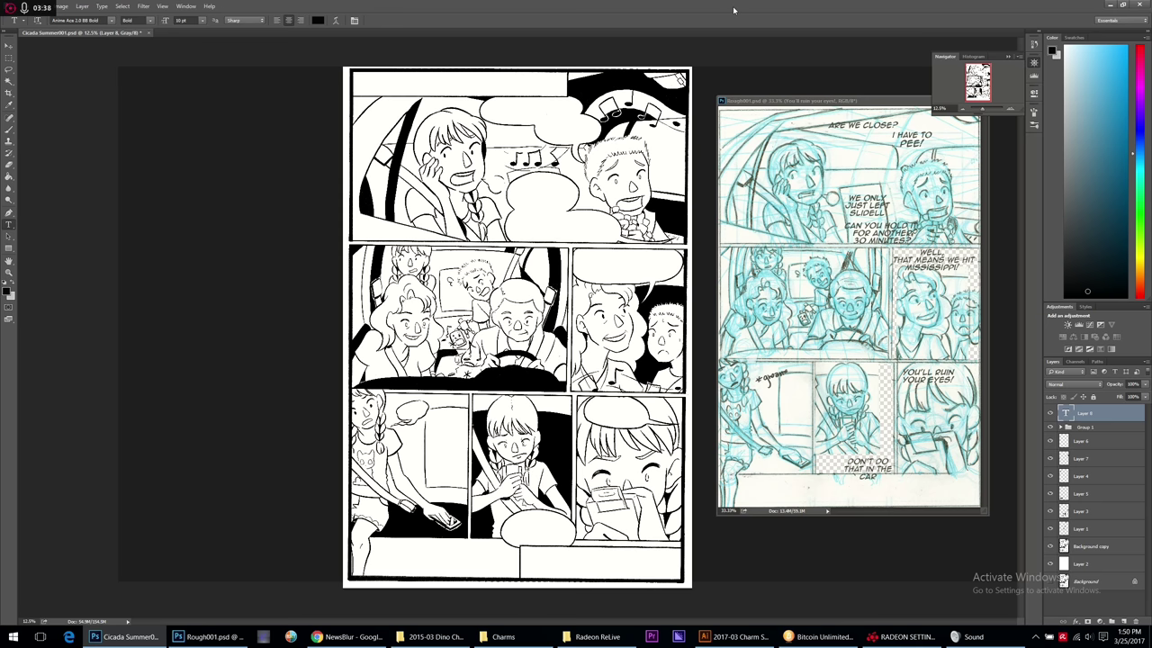
Add the top caption 'ONCE EVERY SUMMER, MY HUGE EXTENDED FAMILY THREW A CRAWFISH BOIL IN MISSISSIPPI!'.
drag(352, 72, 567, 93)
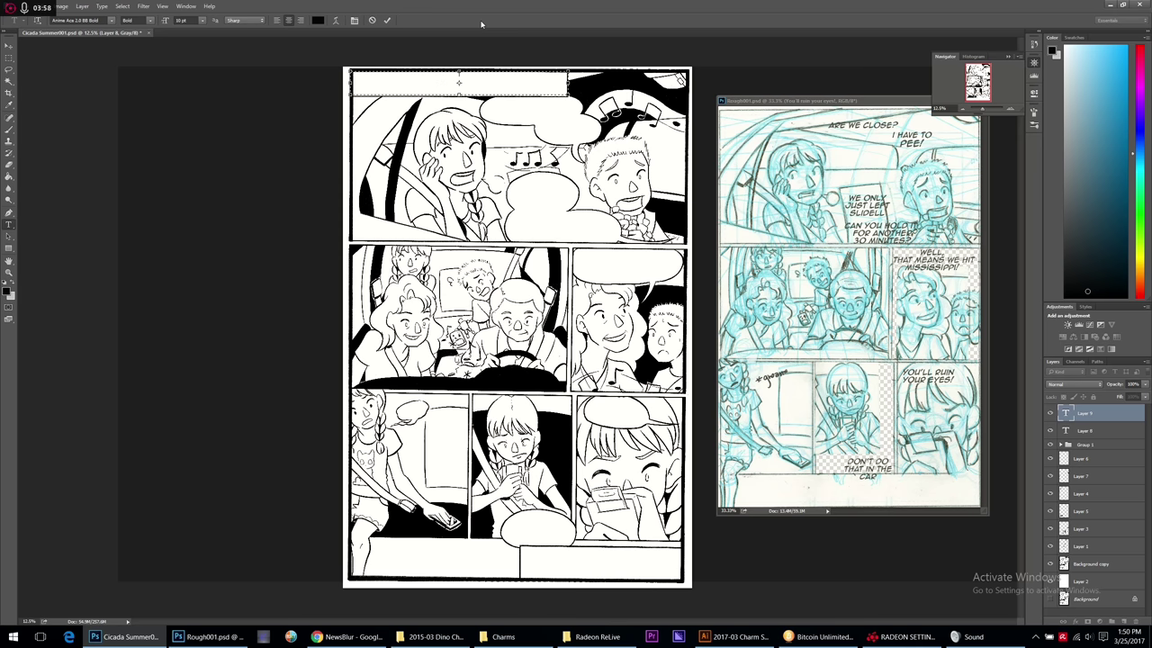
text(ONCE)
text( EVERY SUMMER,)
text( WE)
text( WHOLE EXTENDE)
text(D FAMILY THREW A CL)
text(AWFISH BOIL)
text( IN MISSISSIPPI)
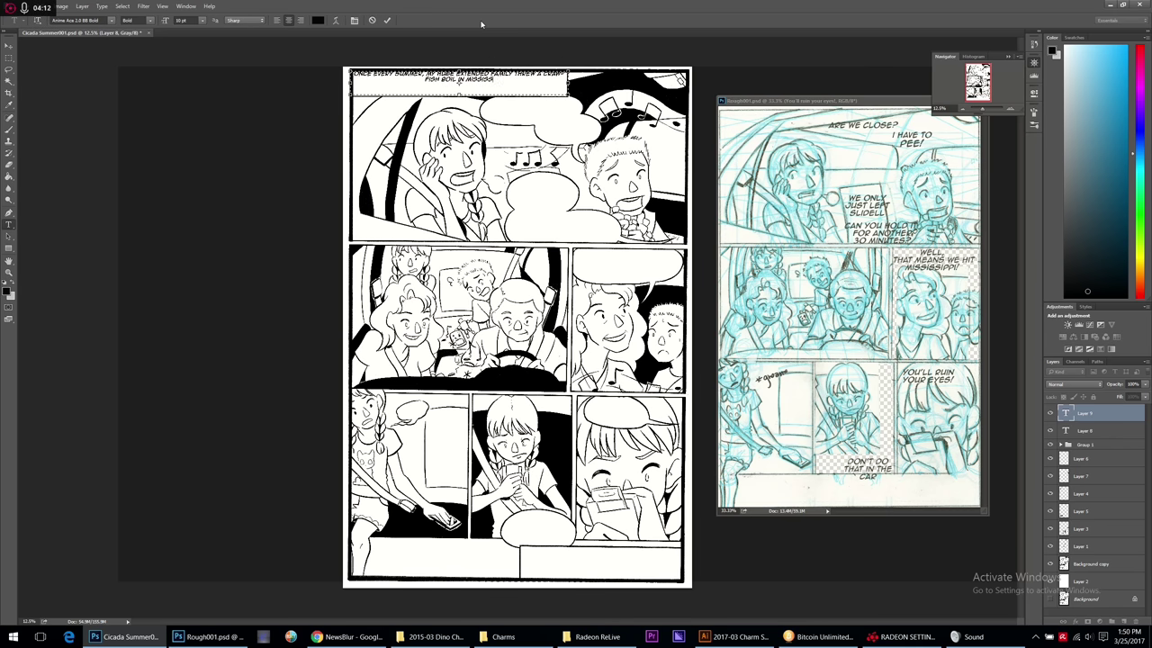
text(!)
click(9, 45)
drag(526, 87, 528, 94)
Set the top caption to 12 pt and adjust its line break around THREW.
key(t)
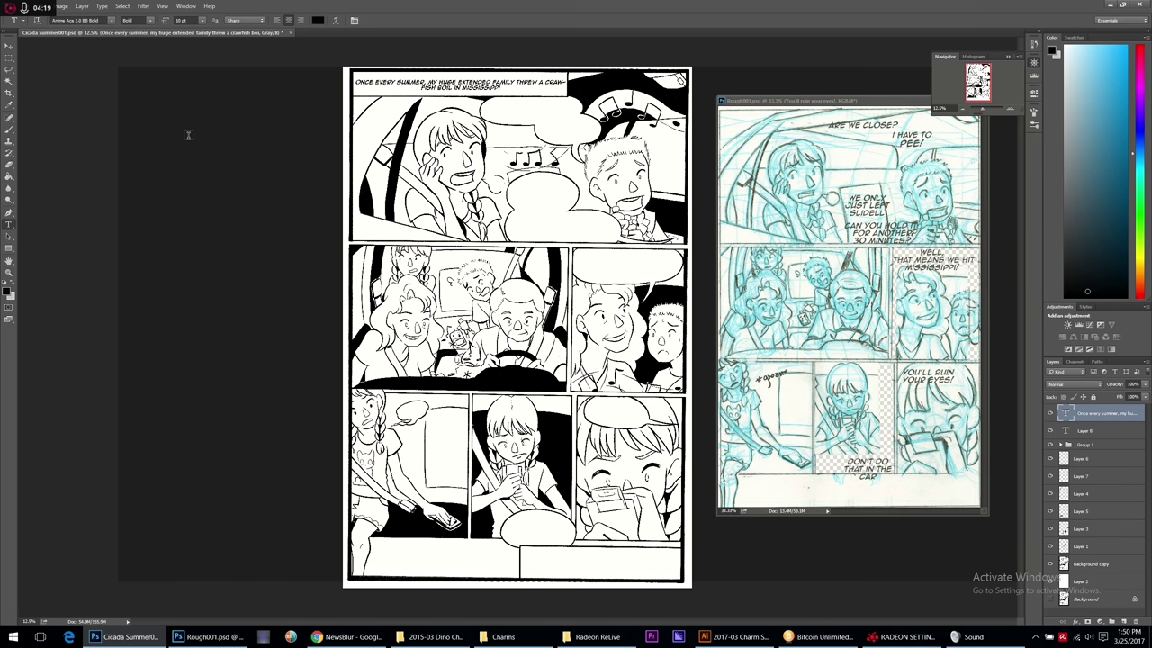
click(535, 81)
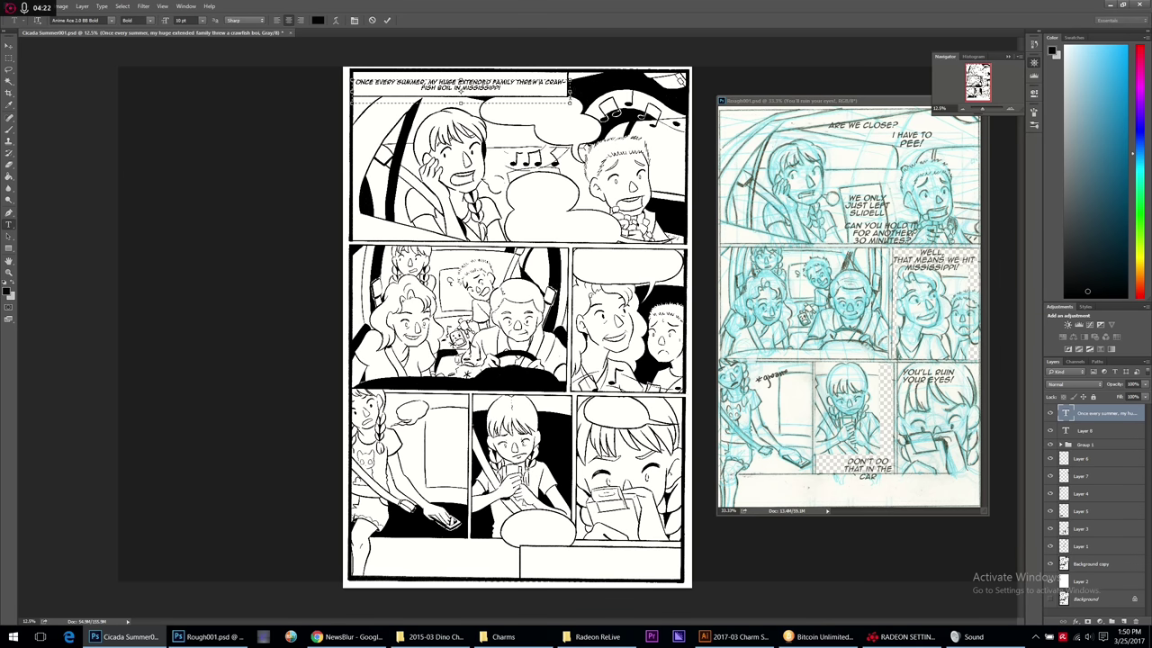
key(Return)
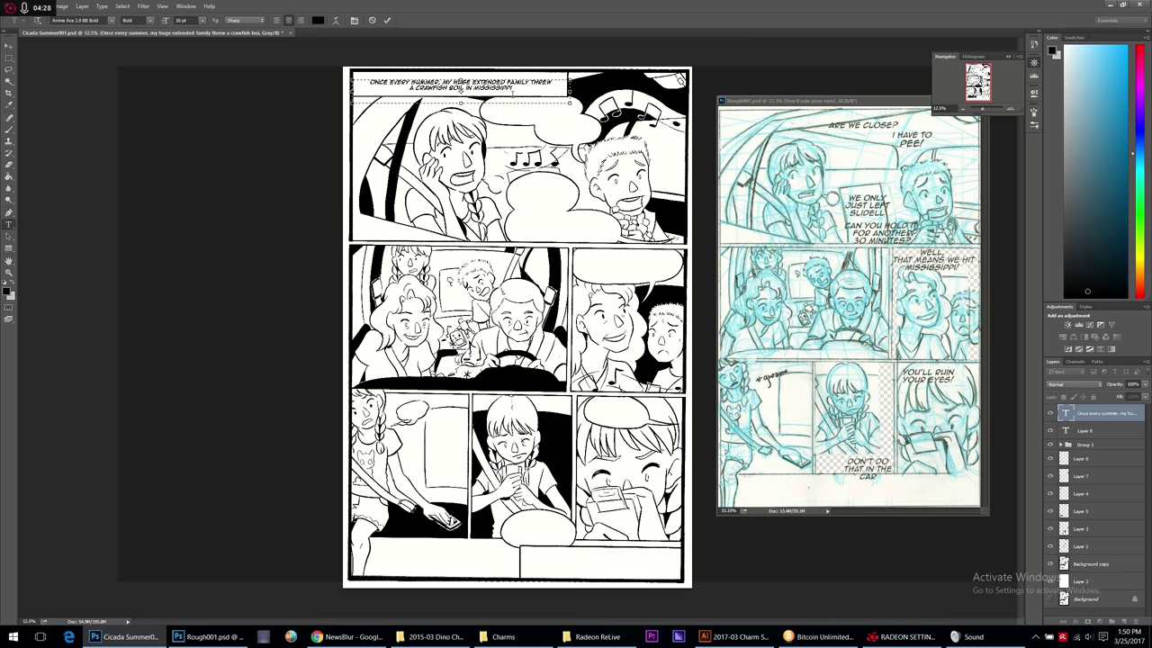
drag(522, 87, 368, 80)
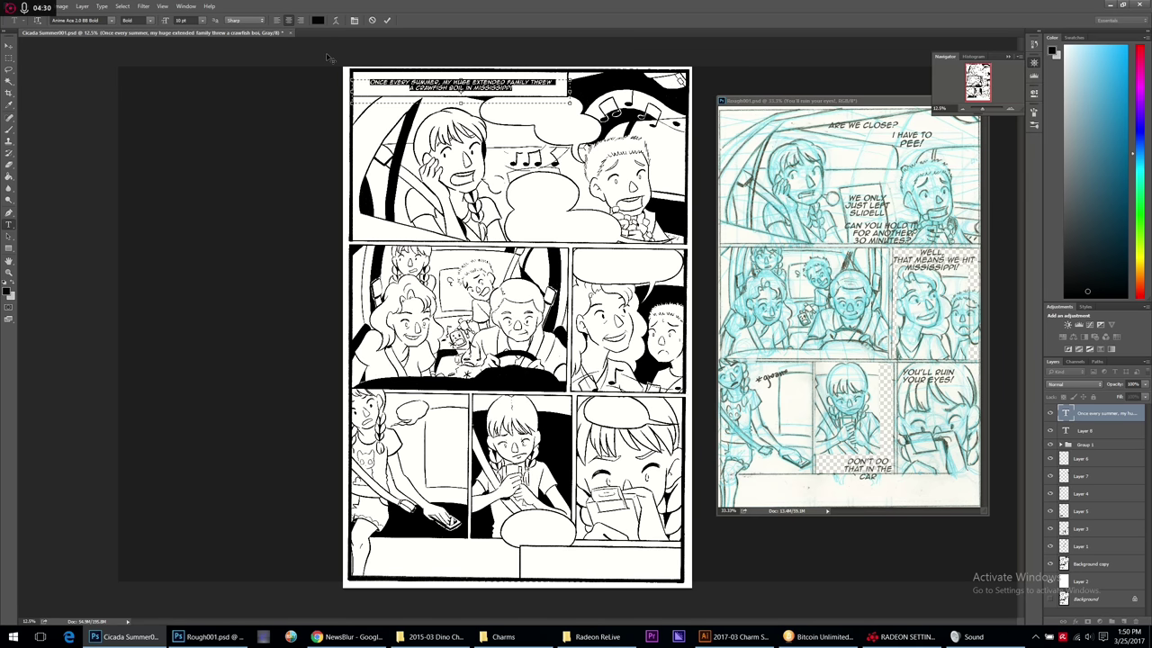
click(202, 21)
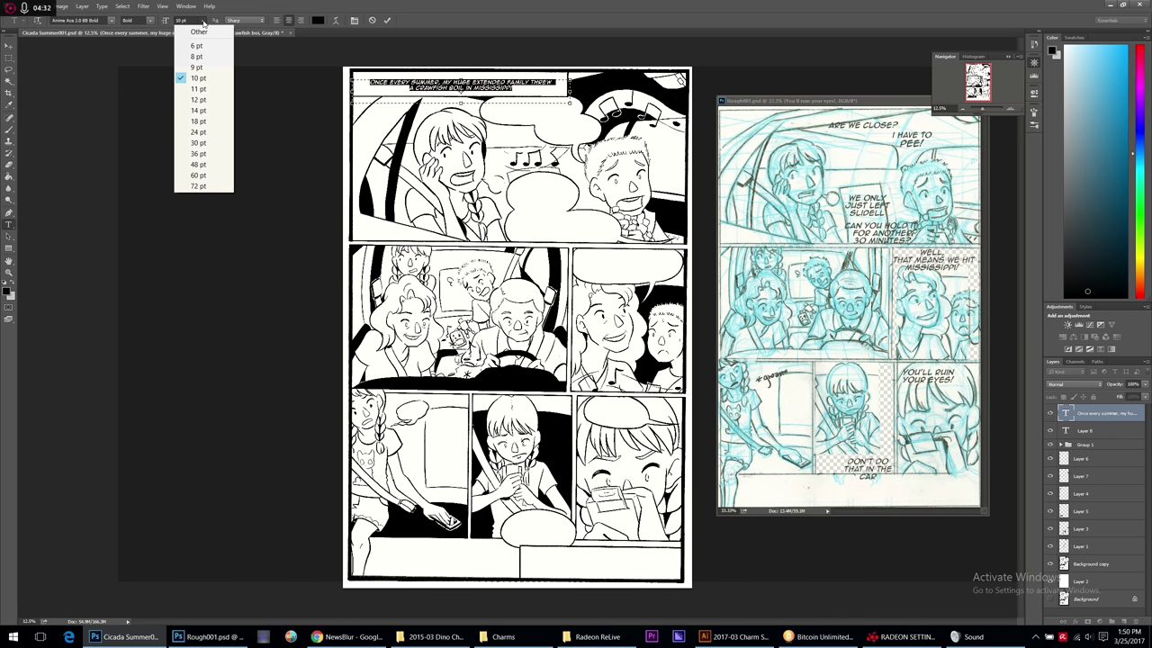
click(208, 98)
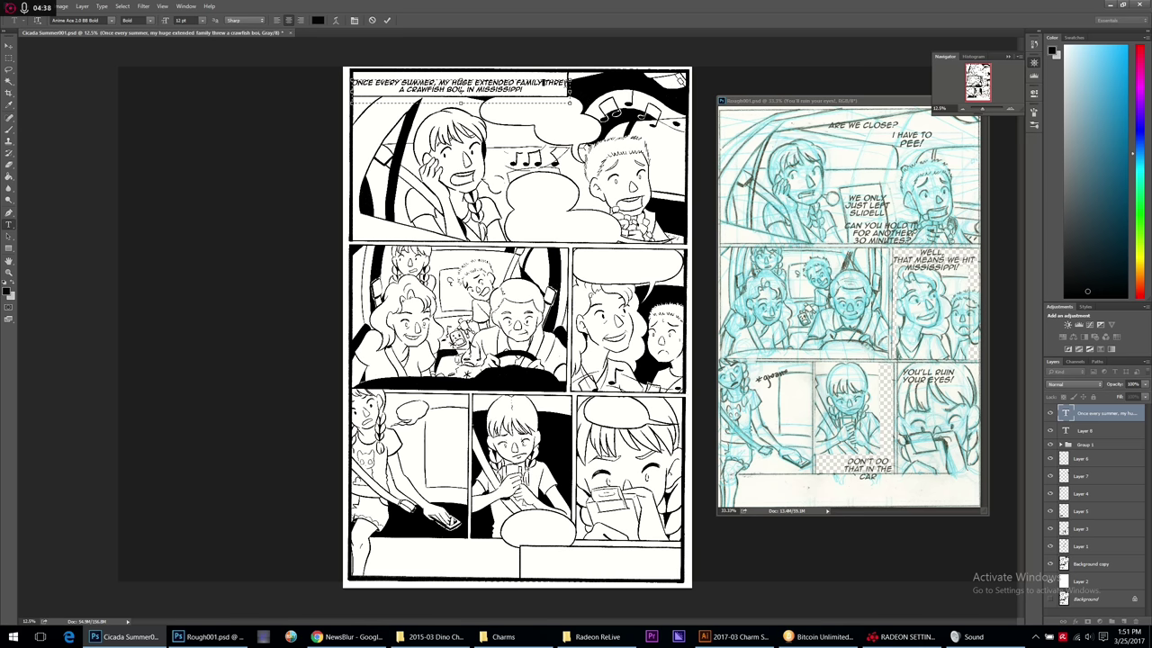
click(577, 141)
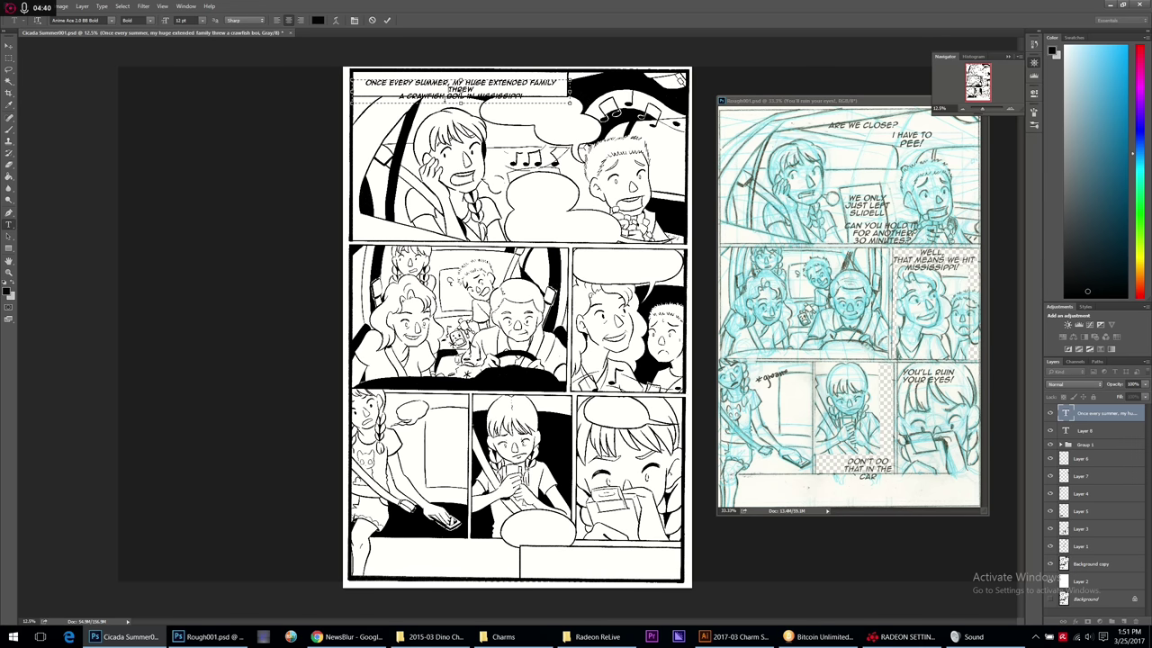
key(BackSpace)
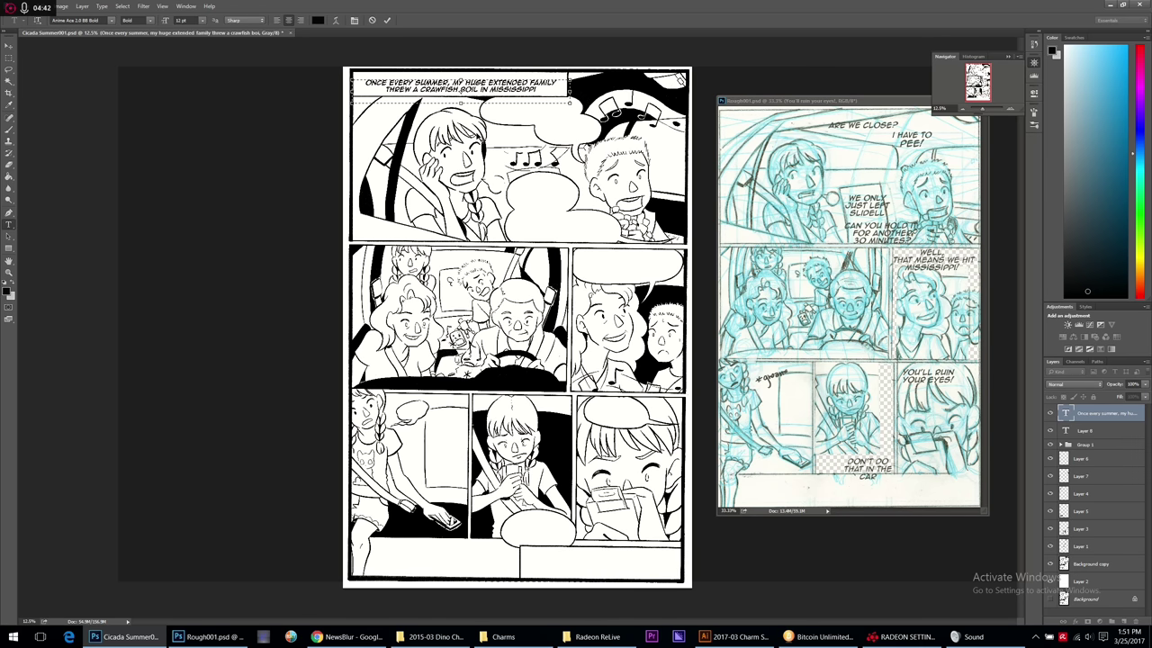
click(8, 45)
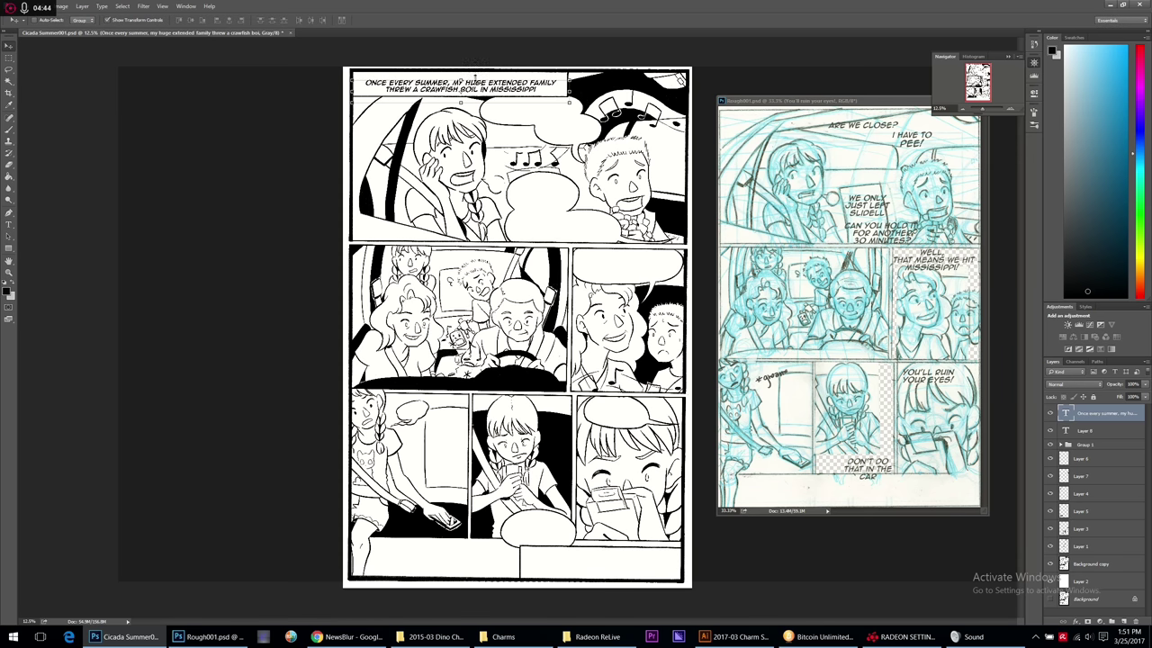
Shift the caption slightly up and left and add a closing period.
drag(507, 90, 503, 76)
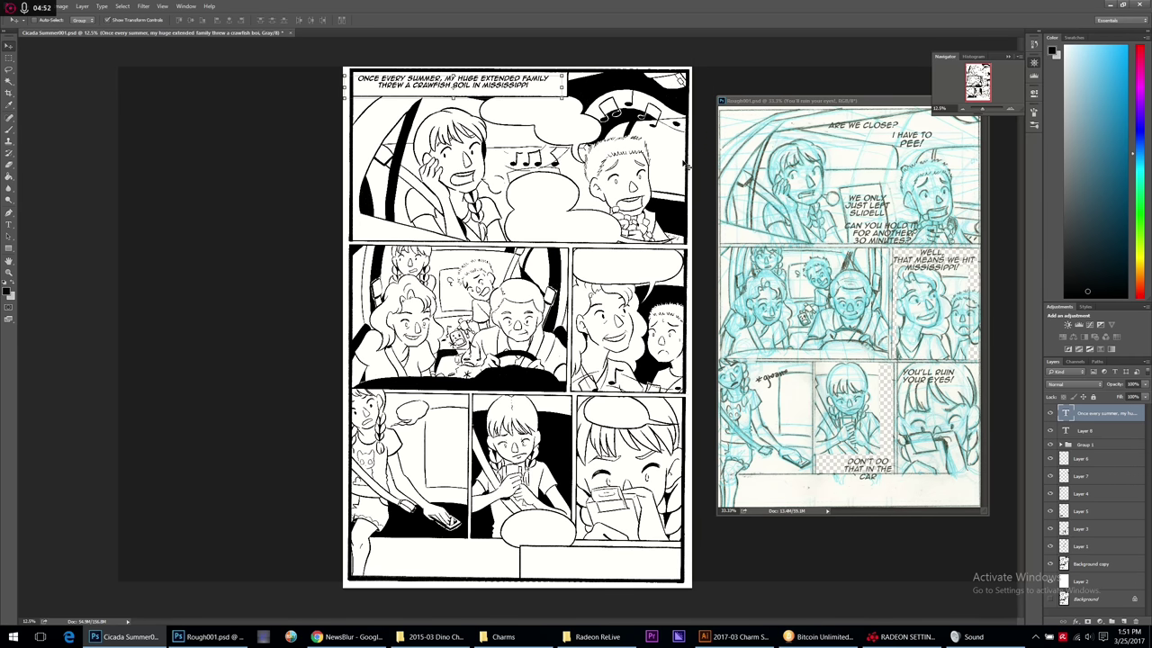
click(9, 224)
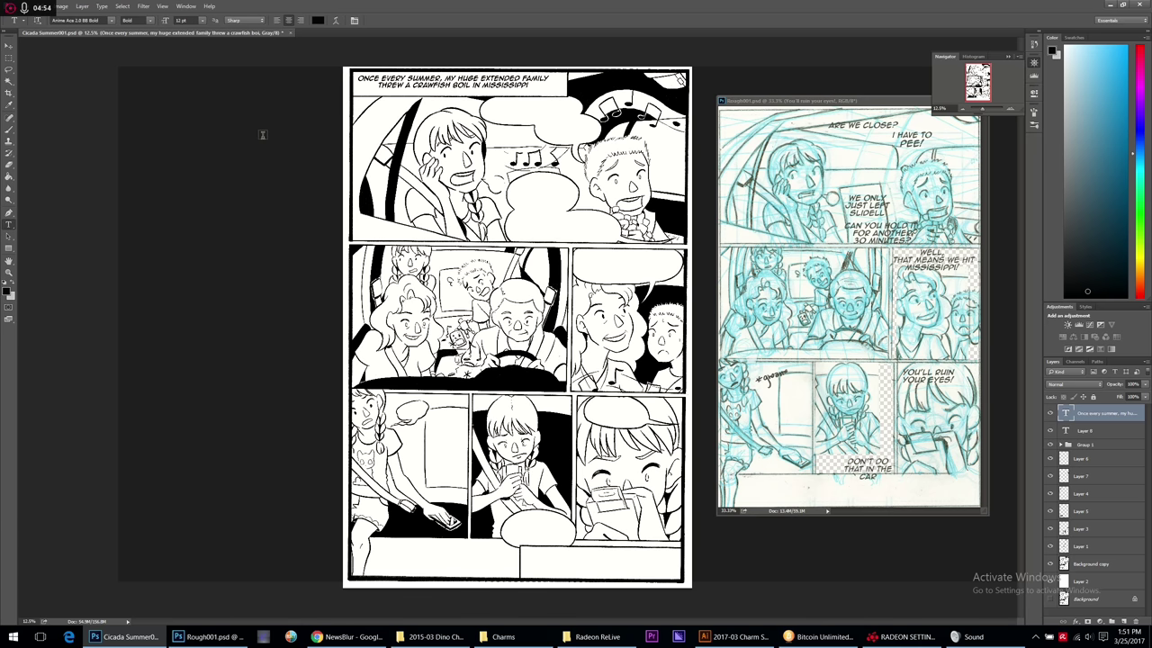
click(450, 80)
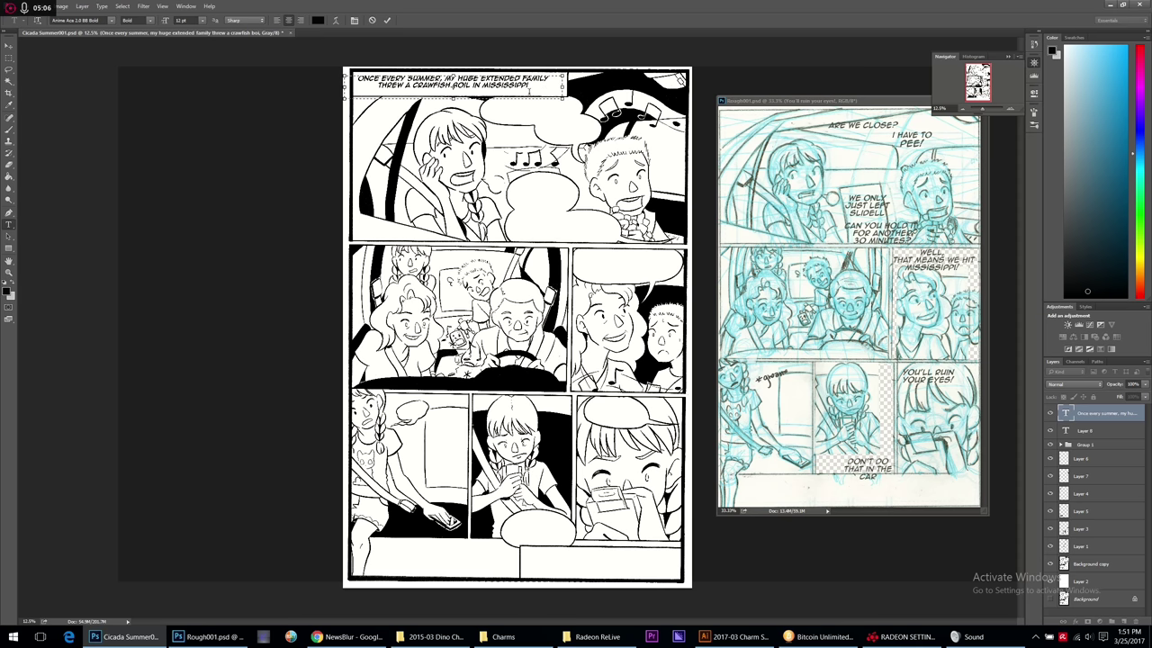
text(..)
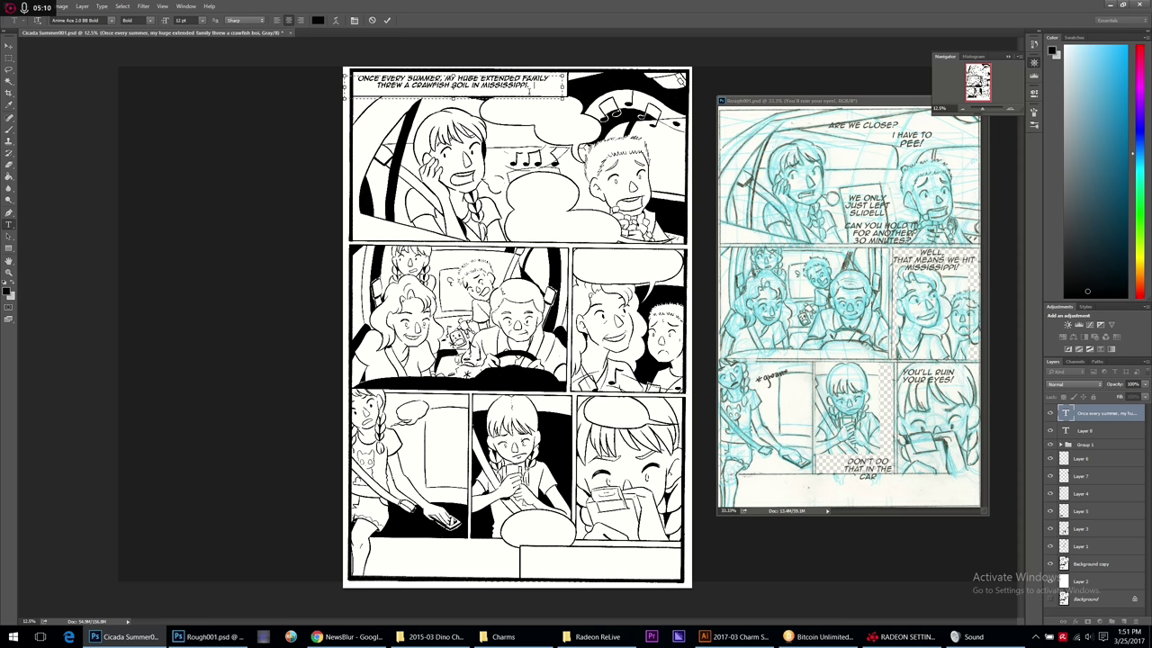
Enlarge the whole caption to 14 pt.
drag(529, 90, 350, 65)
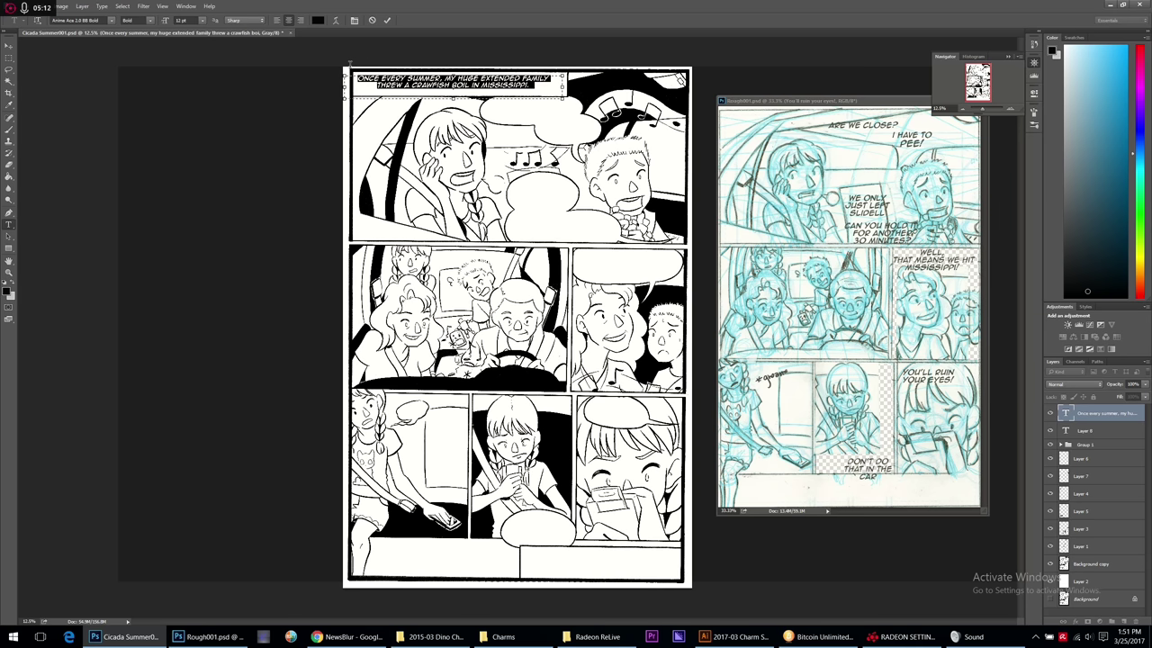
click(201, 22)
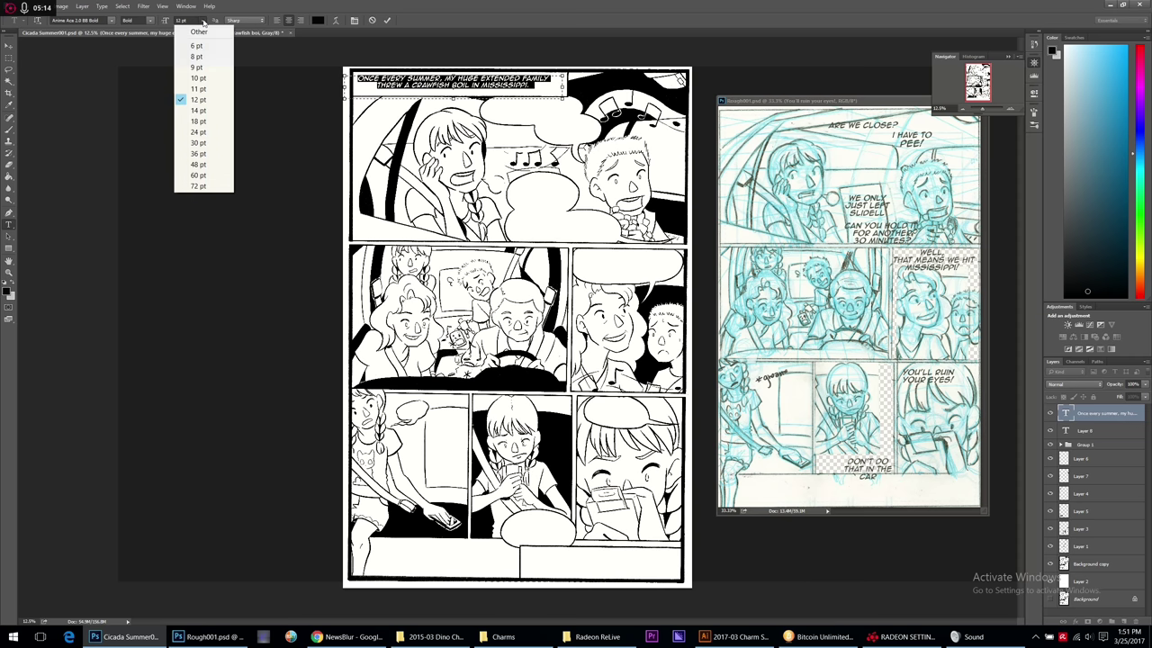
click(203, 110)
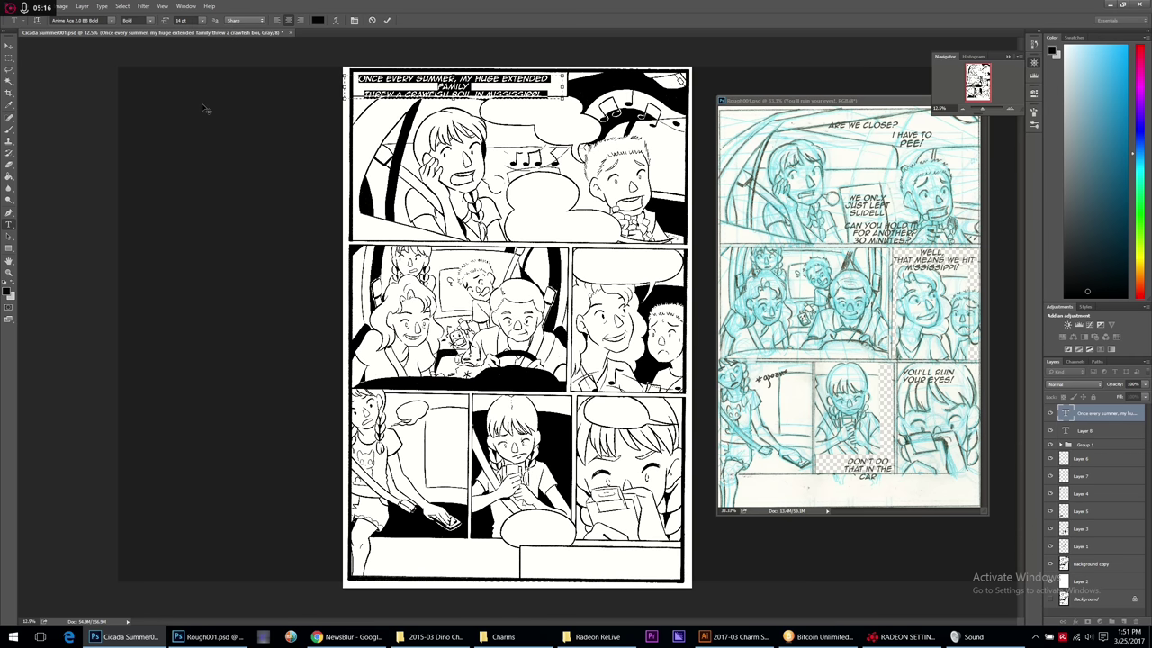
Break the caption after EXTENDED without hyphenation and commit the edit.
key(ctrl+h)
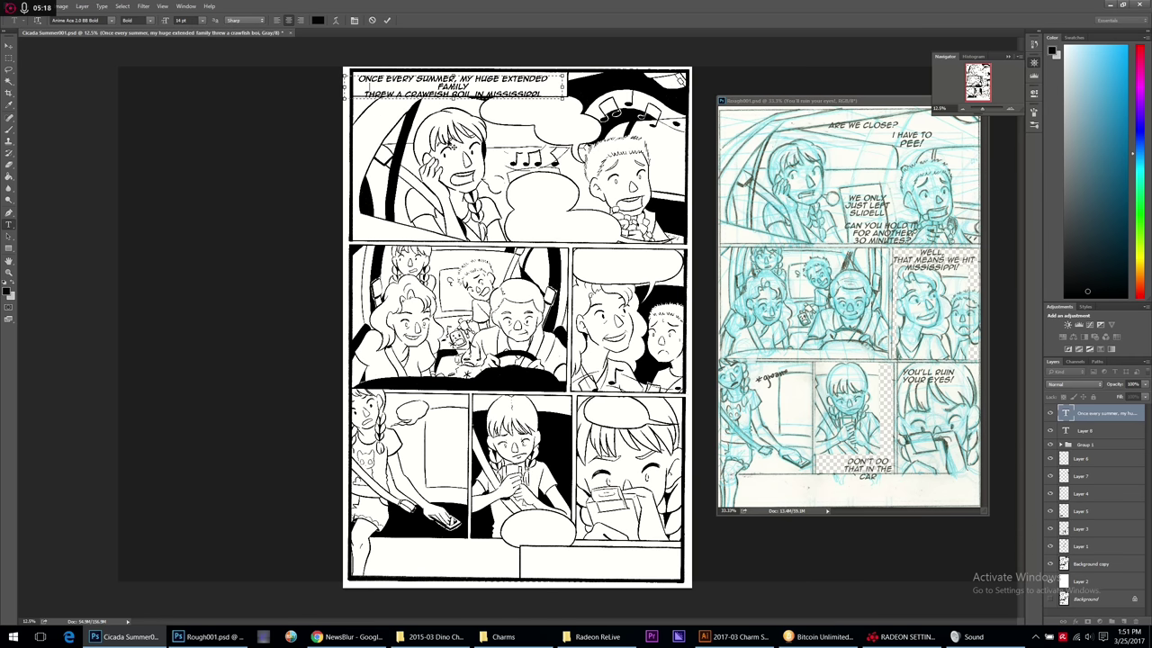
key(ctrl+shift+alt+h)
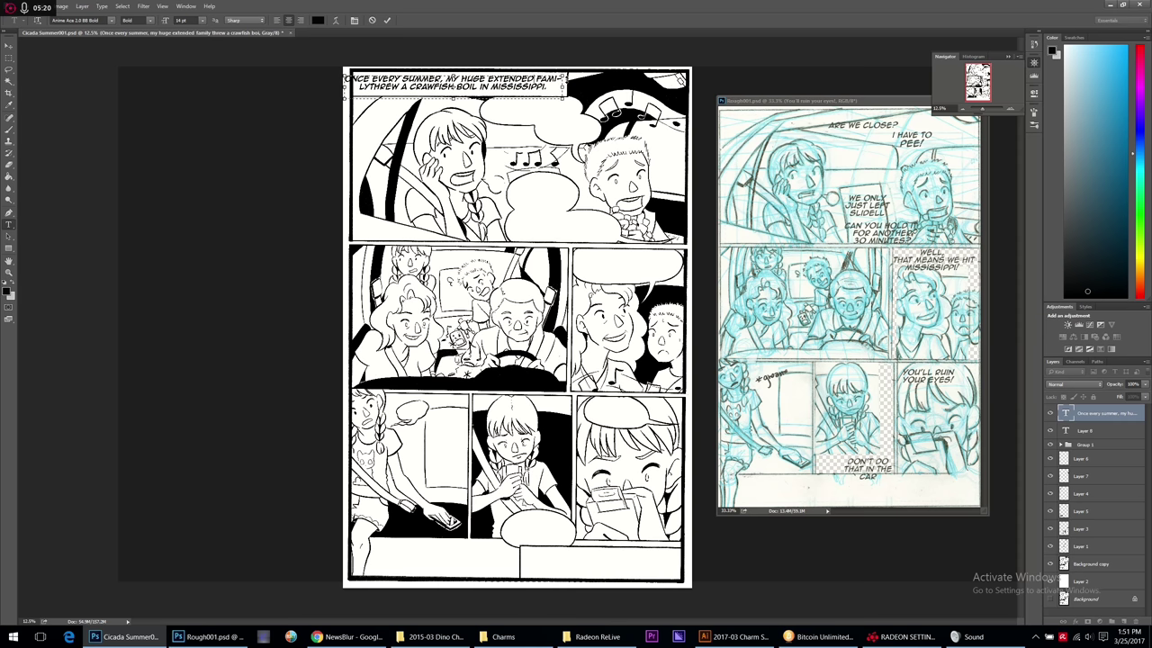
key(ctrl+shift+alt+h)
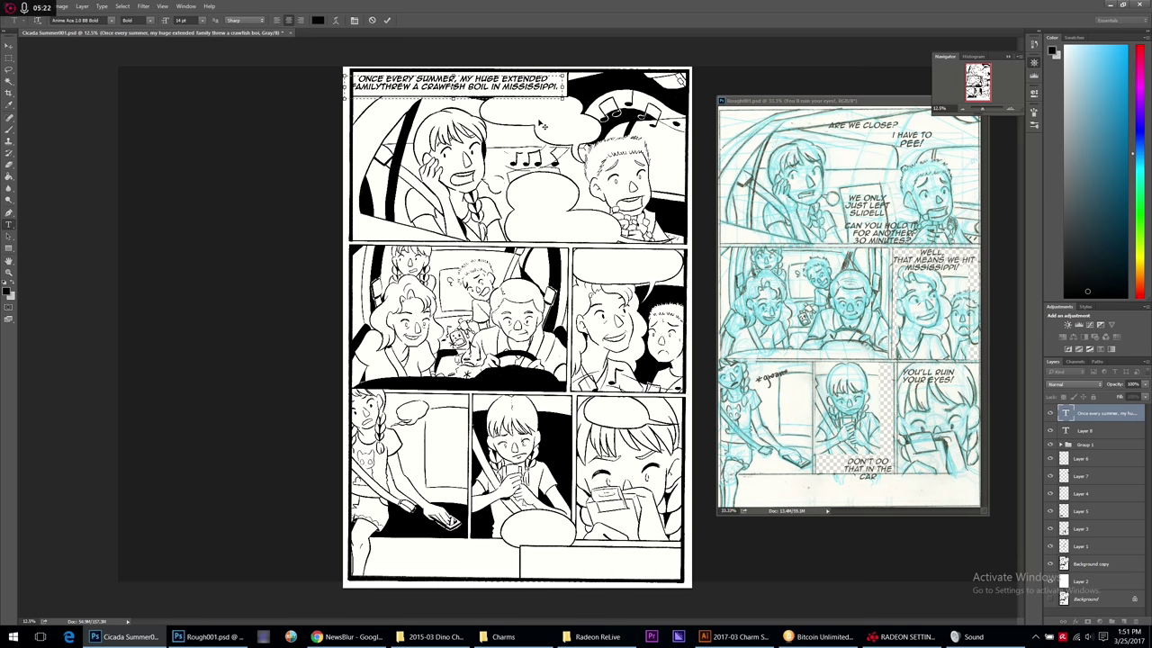
key(ctrl+Return)
key(v)
key(ctrl+alt+z)
key(ctrl+alt+z)
key(ctrl+alt+z)
key(ctrl+alt+z)
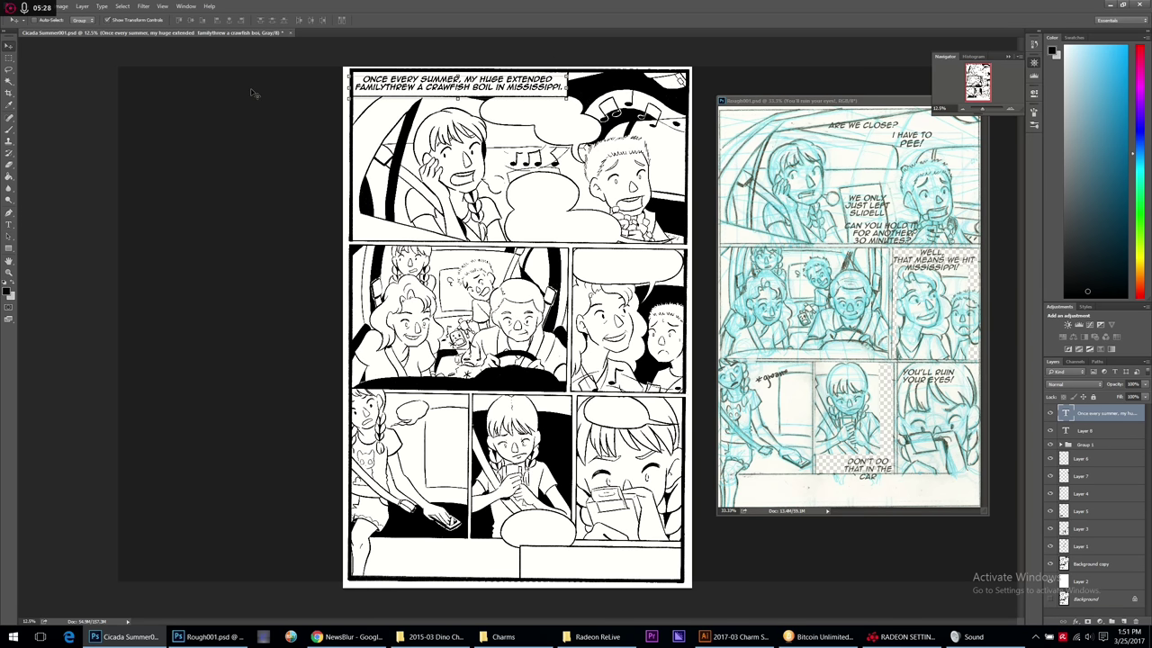
Left-align the caption text and nudge it slightly to the right.
click(9, 224)
click(564, 86)
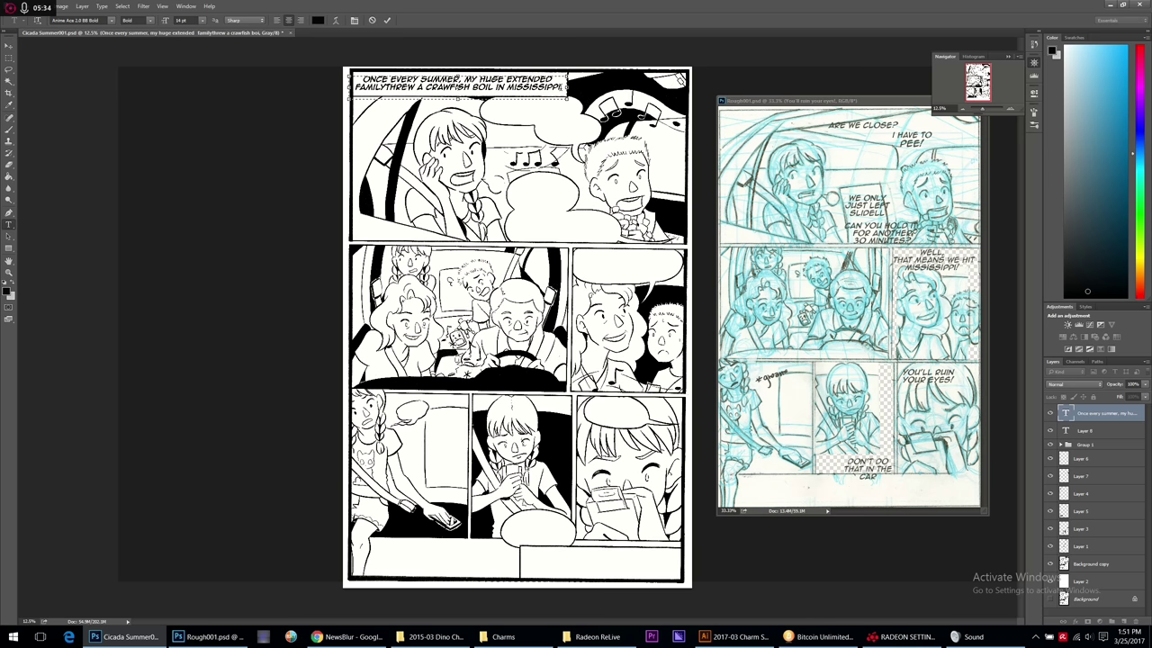
drag(563, 86, 356, 79)
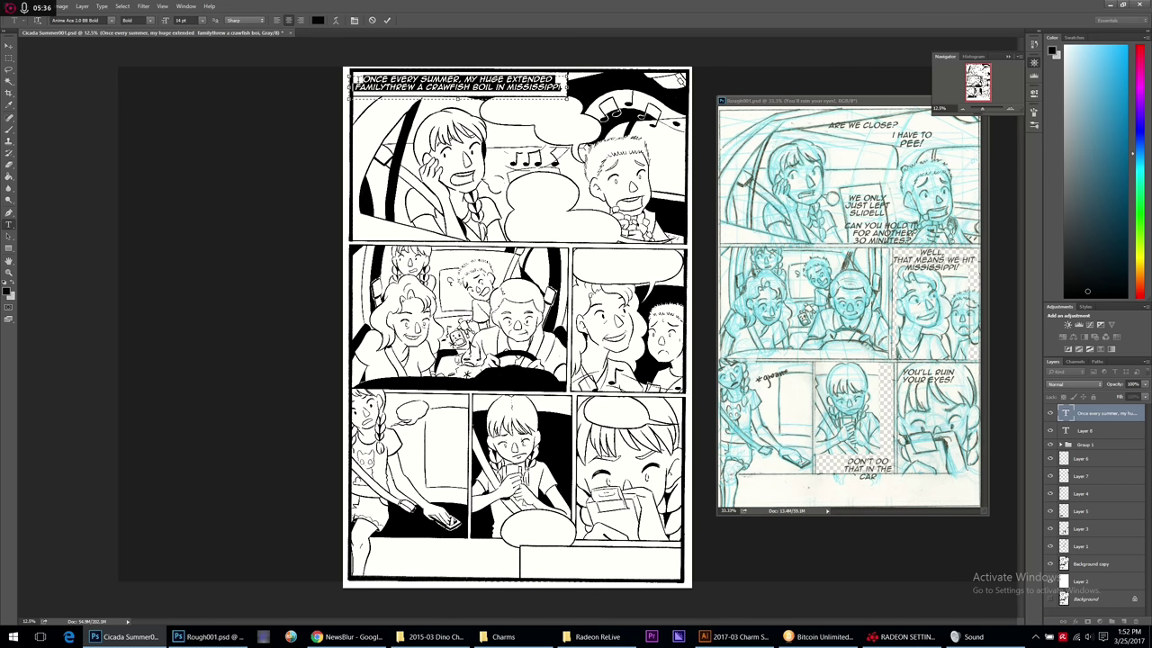
click(277, 20)
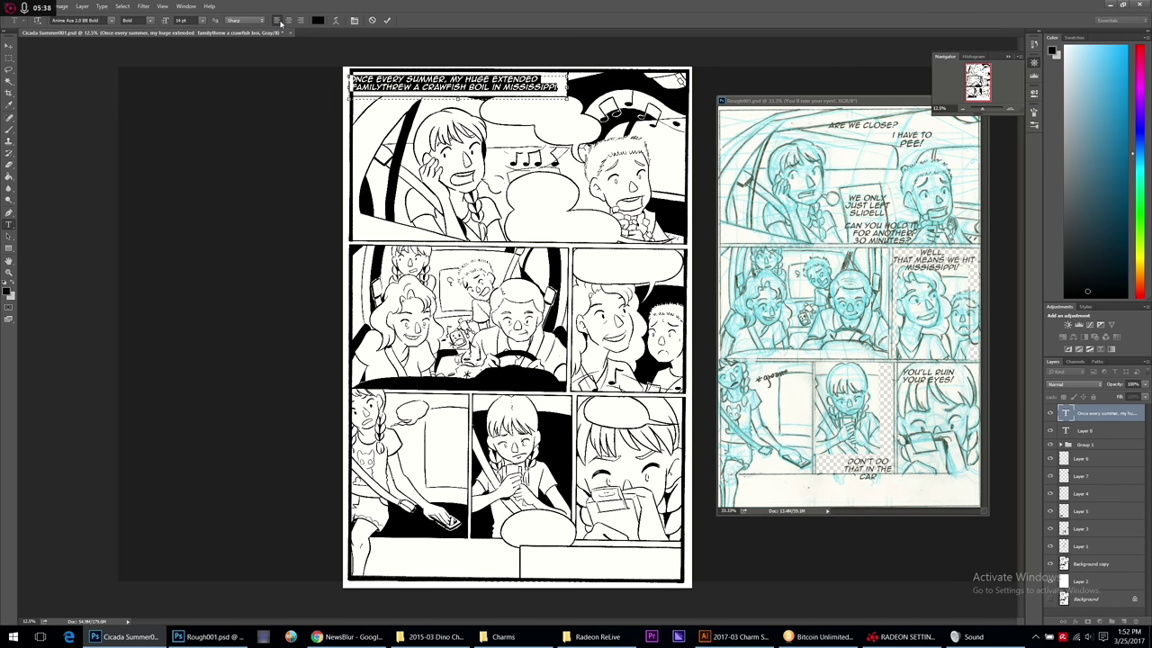
click(561, 88)
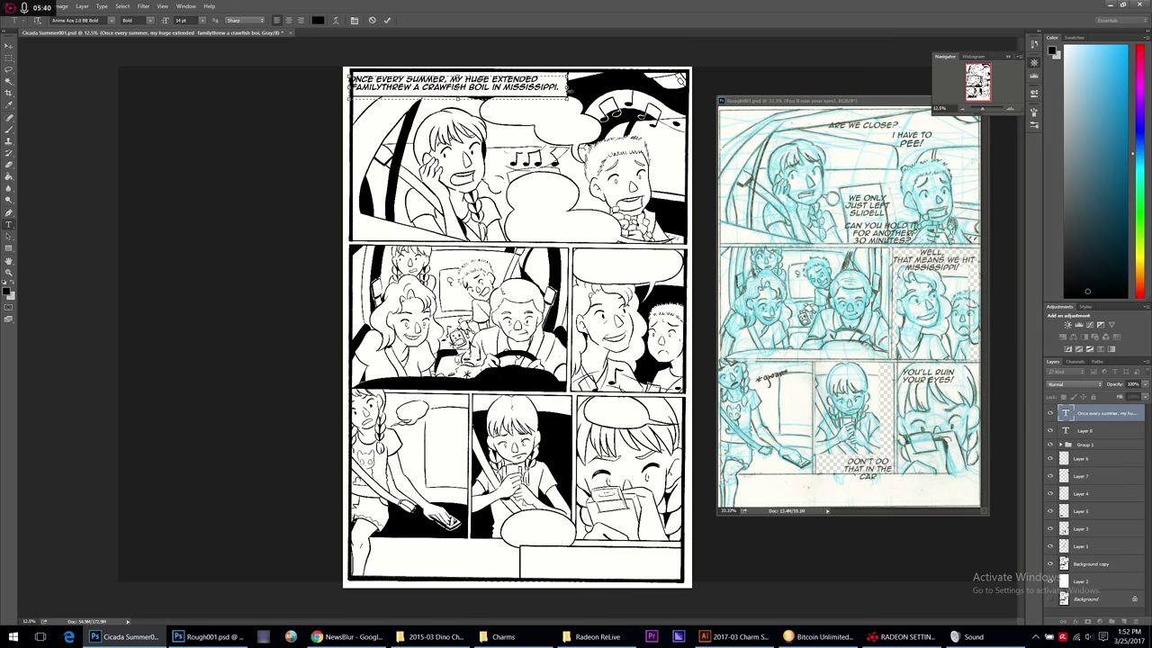
click(11, 45)
key(Right)
key(Right)
key(Right)
key(Right)
key(Right)
key(Right)
key(Right)
key(Right)
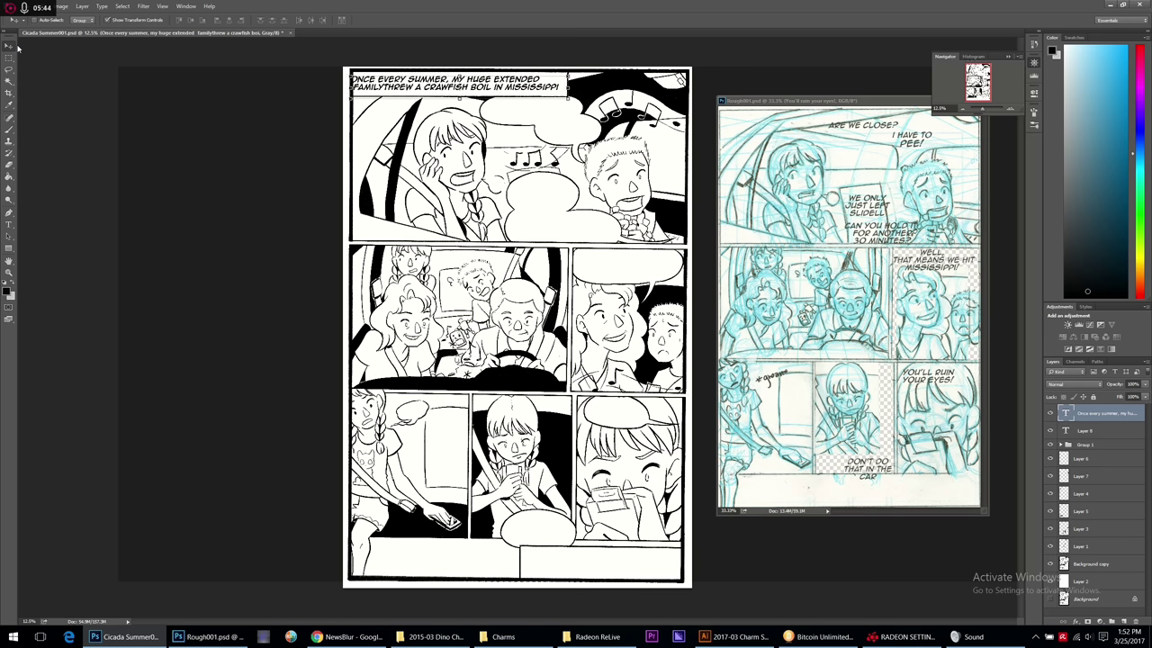
key(Right)
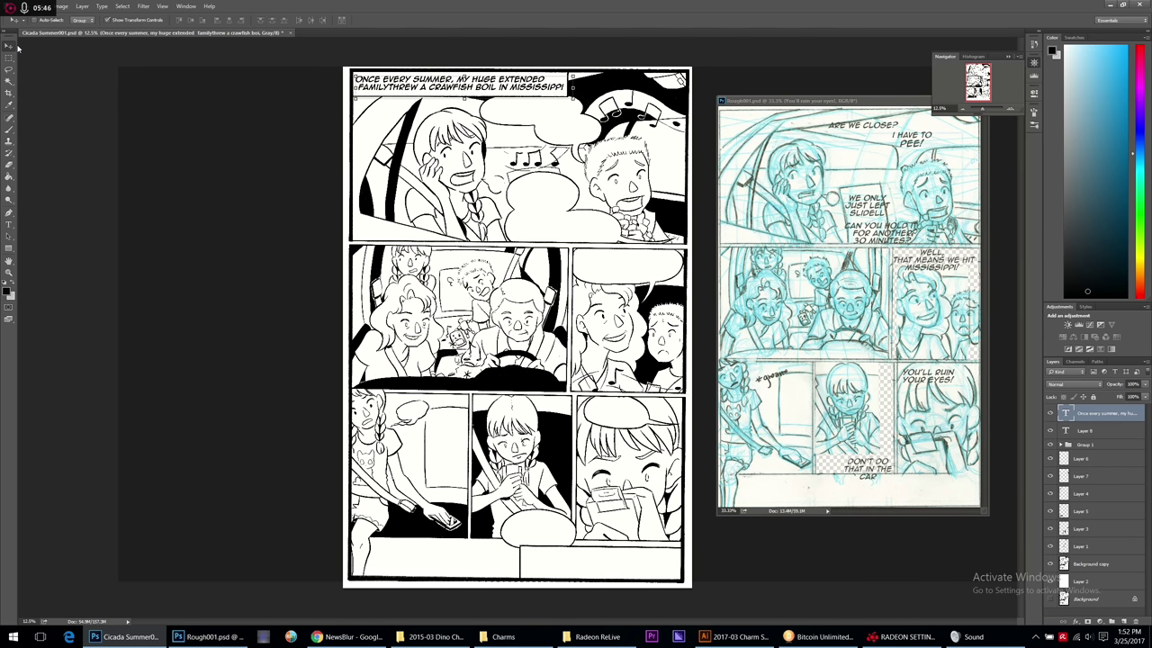
click(9, 225)
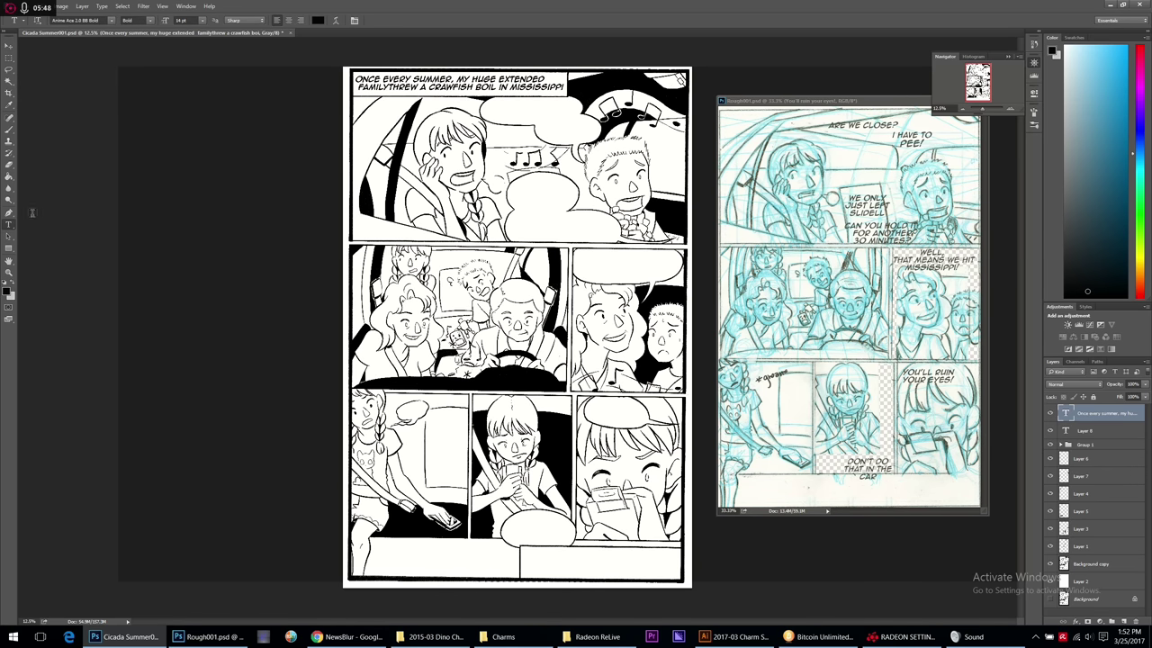
click(351, 88)
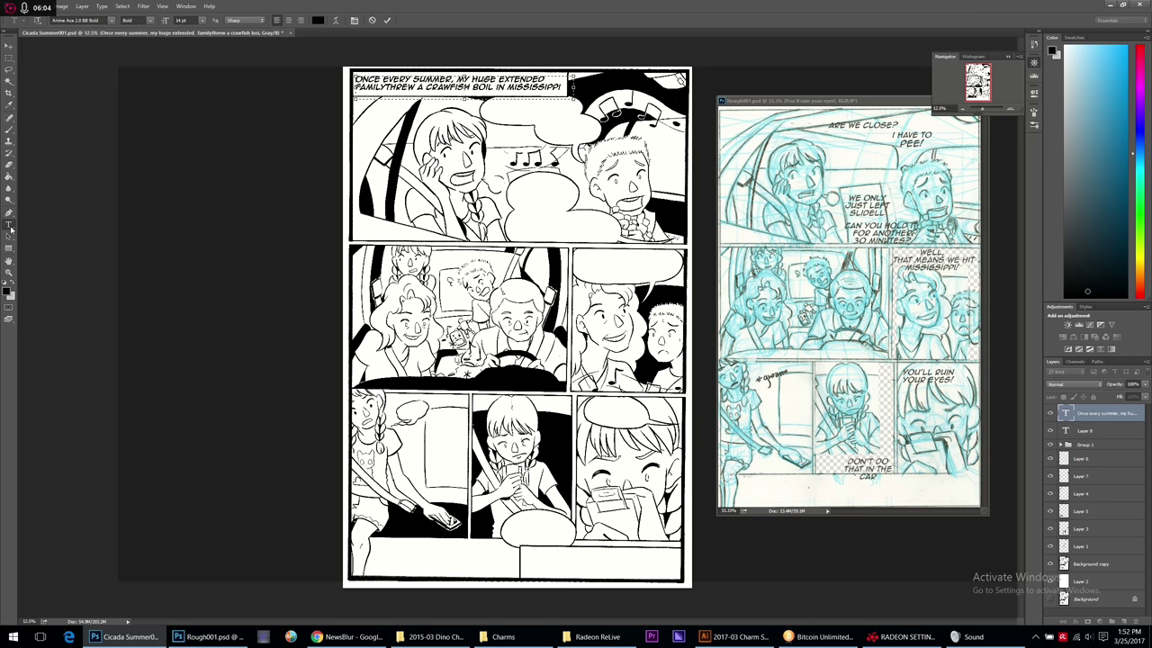
Add a bottom caption about the long, arduous car drive from Luling, Louisiana.
click(387, 20)
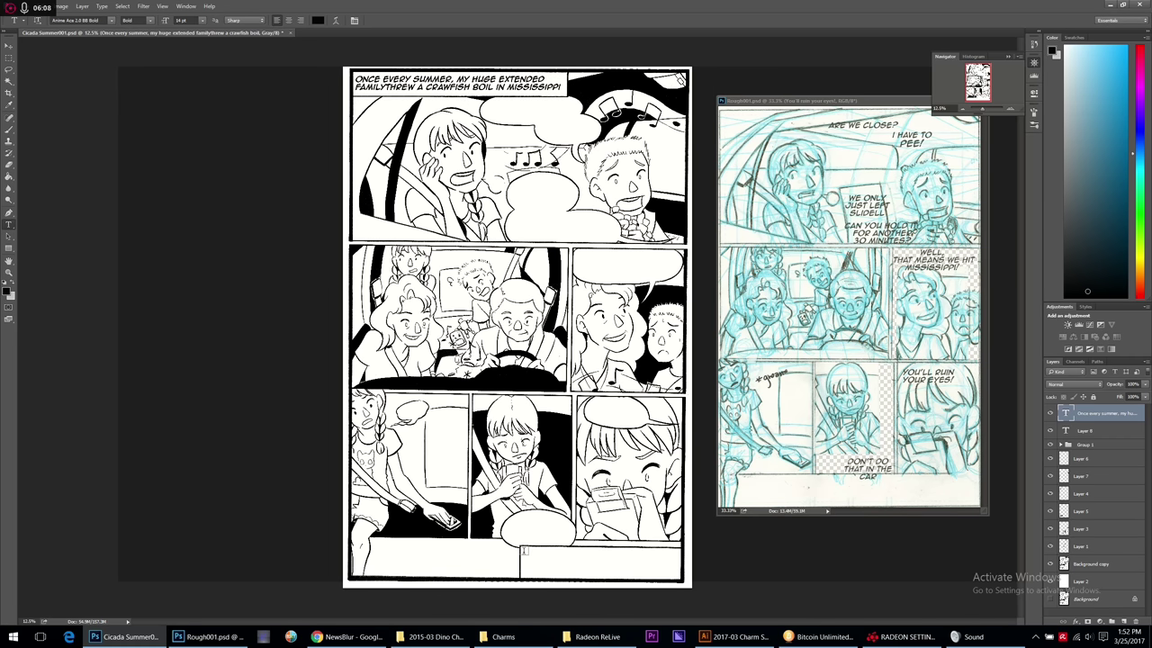
drag(521, 546, 681, 583)
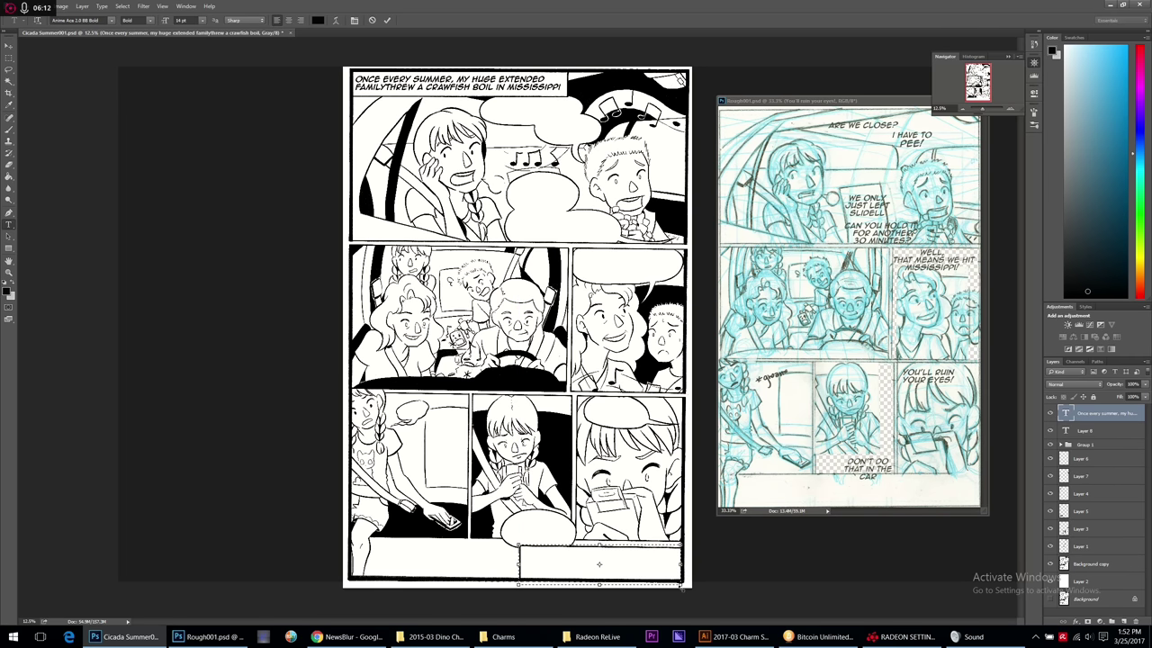
text(IT WAS A)
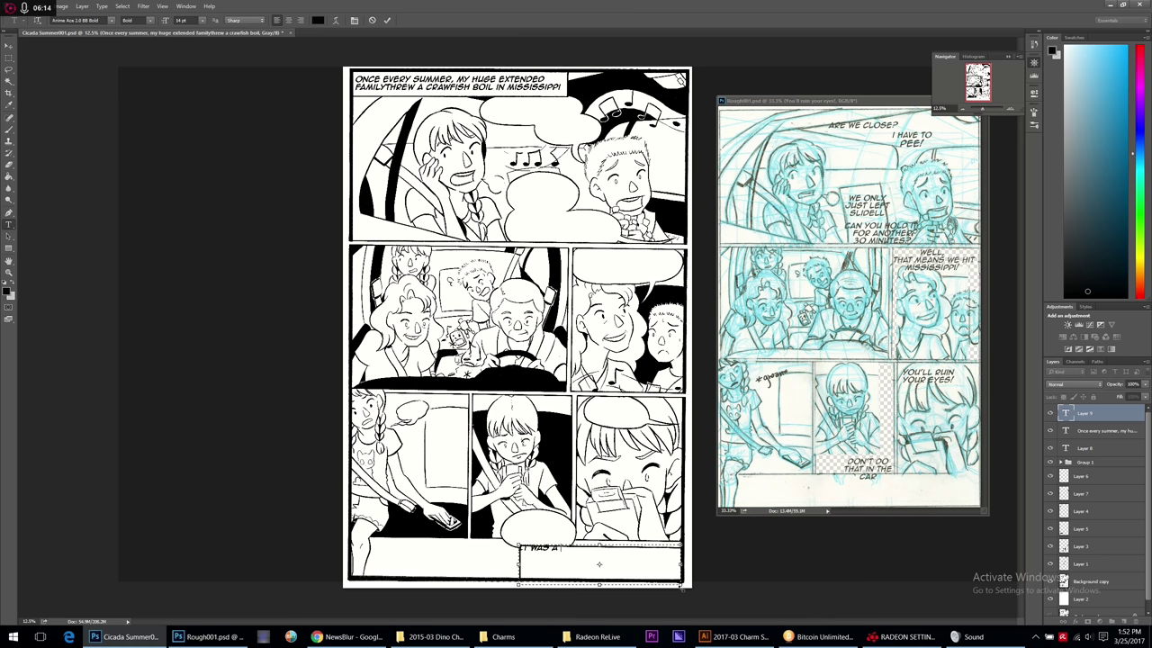
text( LONG, ARDUOUS CAR DRIVE FROM MY P)
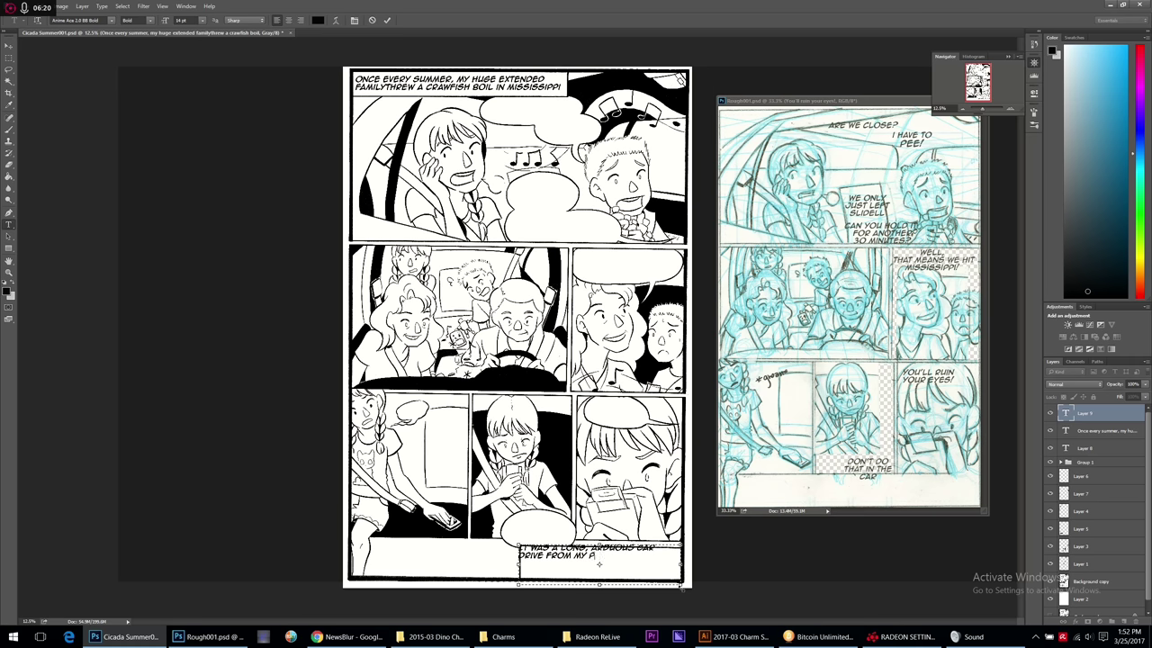
text(ARENT'S HOME IN LULING, LOUISIANA,)
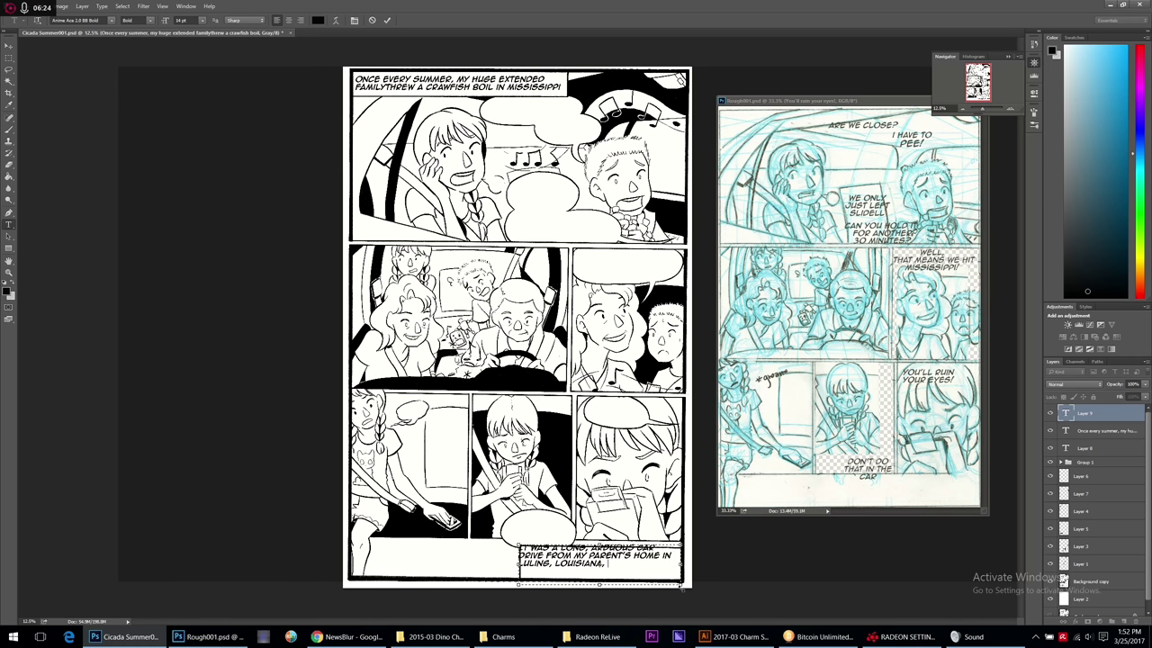
text( TO MY GRANDPARENTS)
text(' IN PICAY)
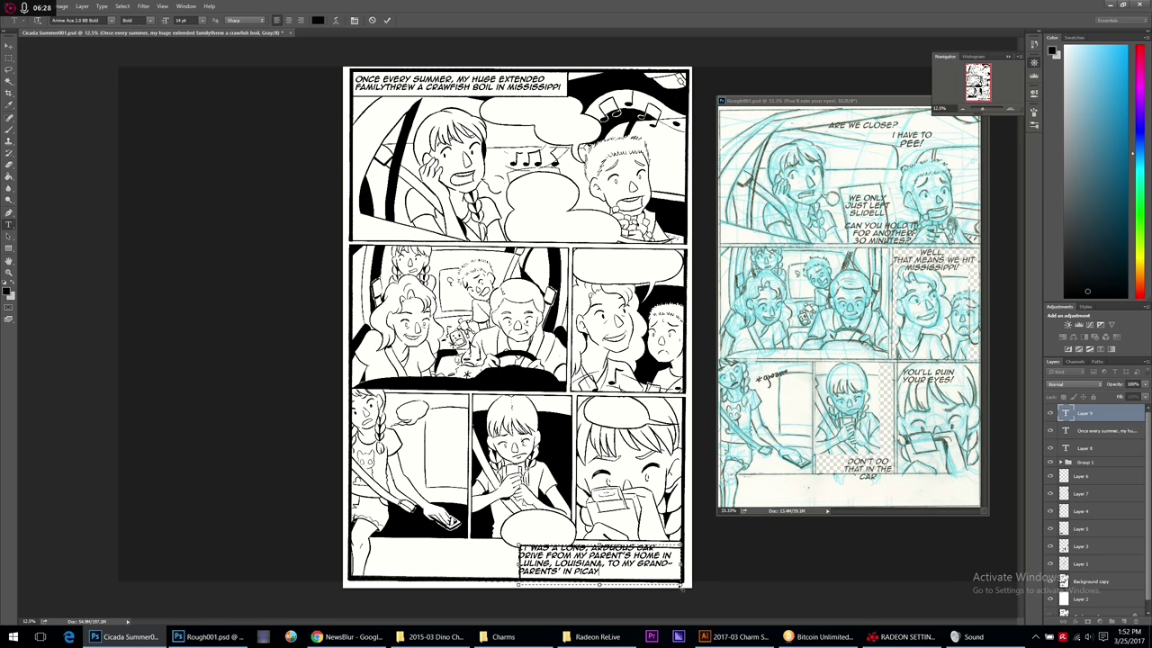
text(UNE, MISSISSIPPI)
Replace 'ARDUOUS CAR' with 'two-hour', set the caption to 12 pt, and reposition it.
drag(658, 546, 587, 547)
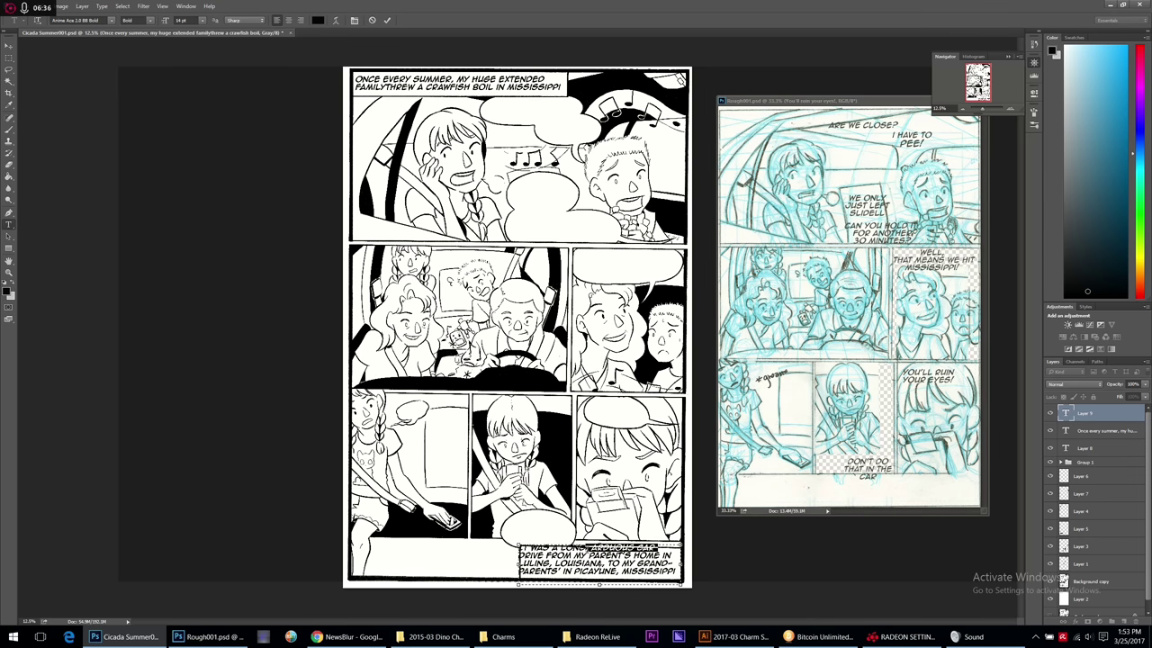
text(10-hour)
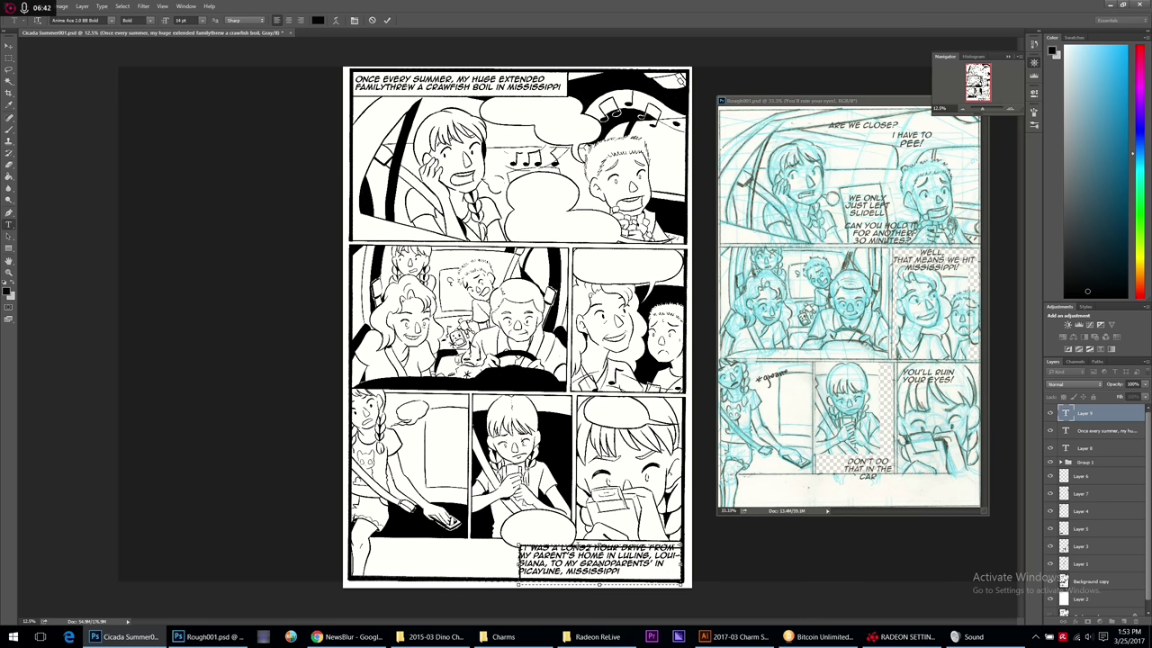
text(two)
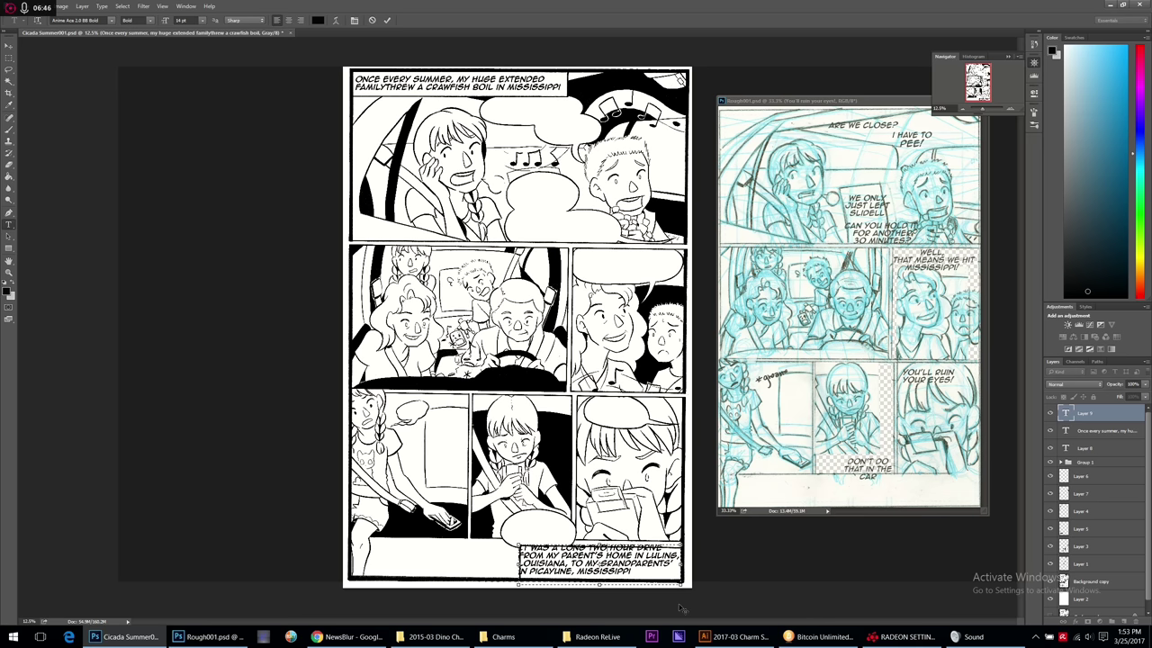
drag(682, 576, 520, 545)
click(201, 20)
click(197, 99)
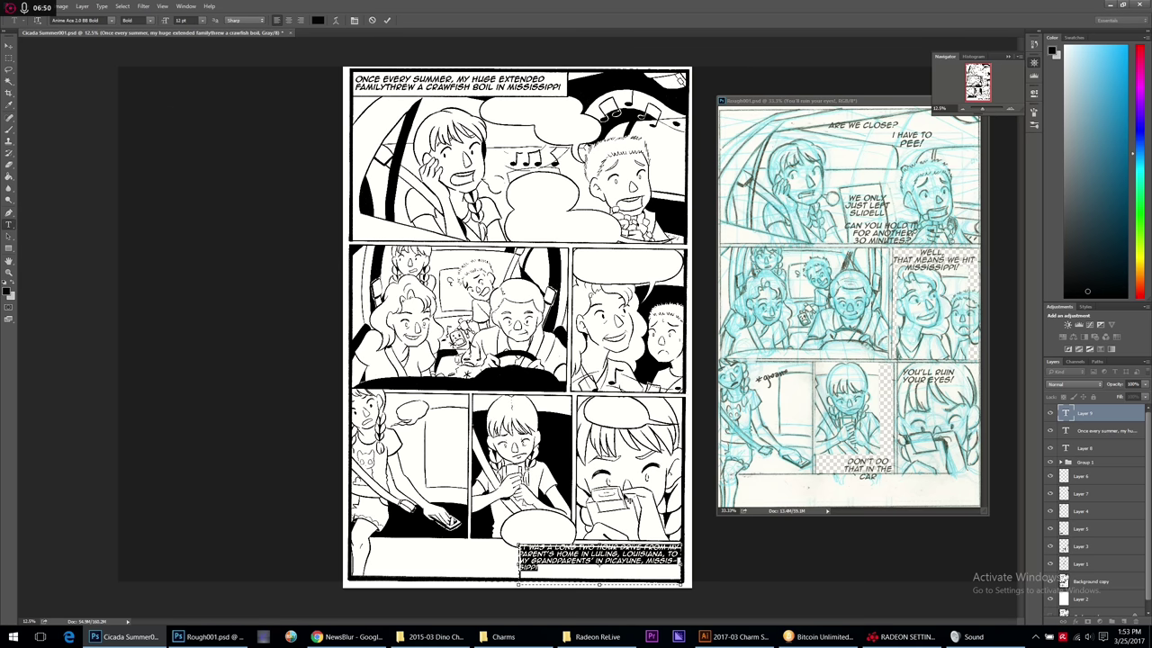
click(8, 45)
mouse_move(637, 567)
mouse_down()
mouse_move(617, 515)
mouse_move(628, 491)
mouse_move(644, 568)
mouse_up()
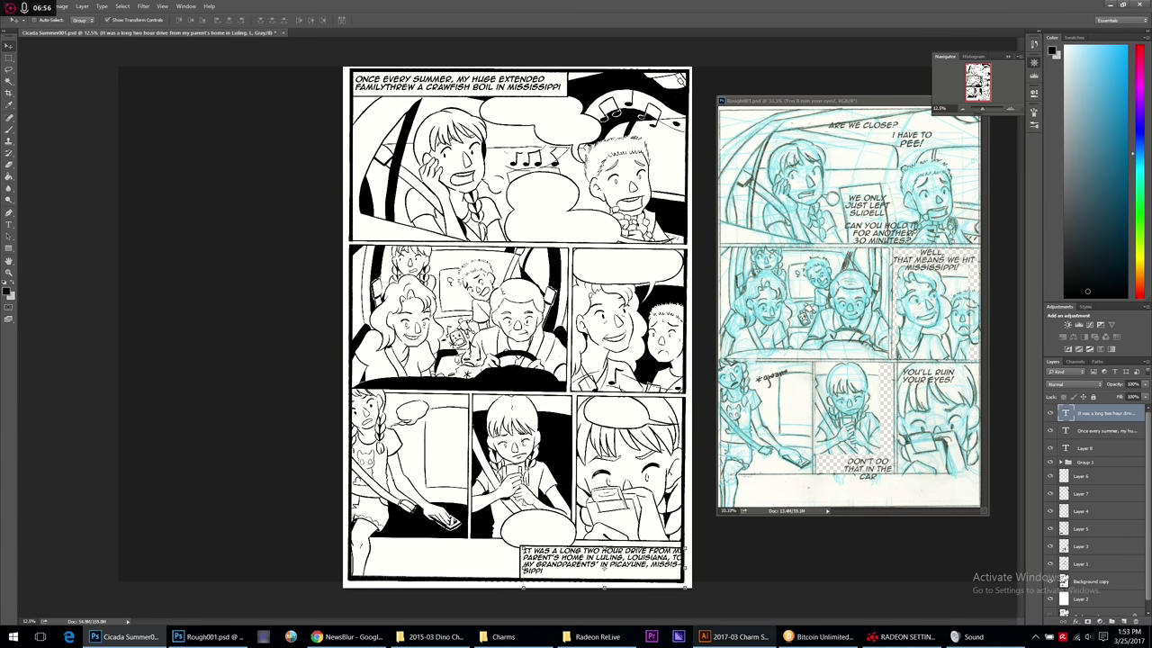
Right-align the bottom caption and shift it slightly left to fit its box.
click(8, 225)
drag(681, 574, 522, 548)
click(300, 20)
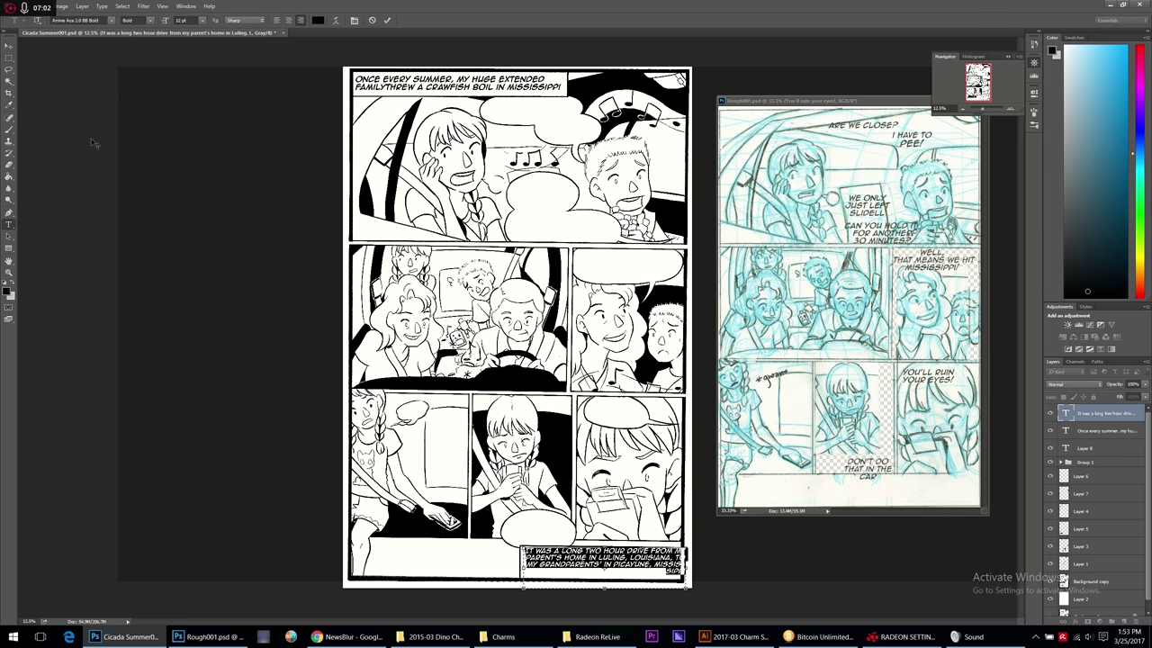
click(8, 45)
drag(572, 567, 568, 567)
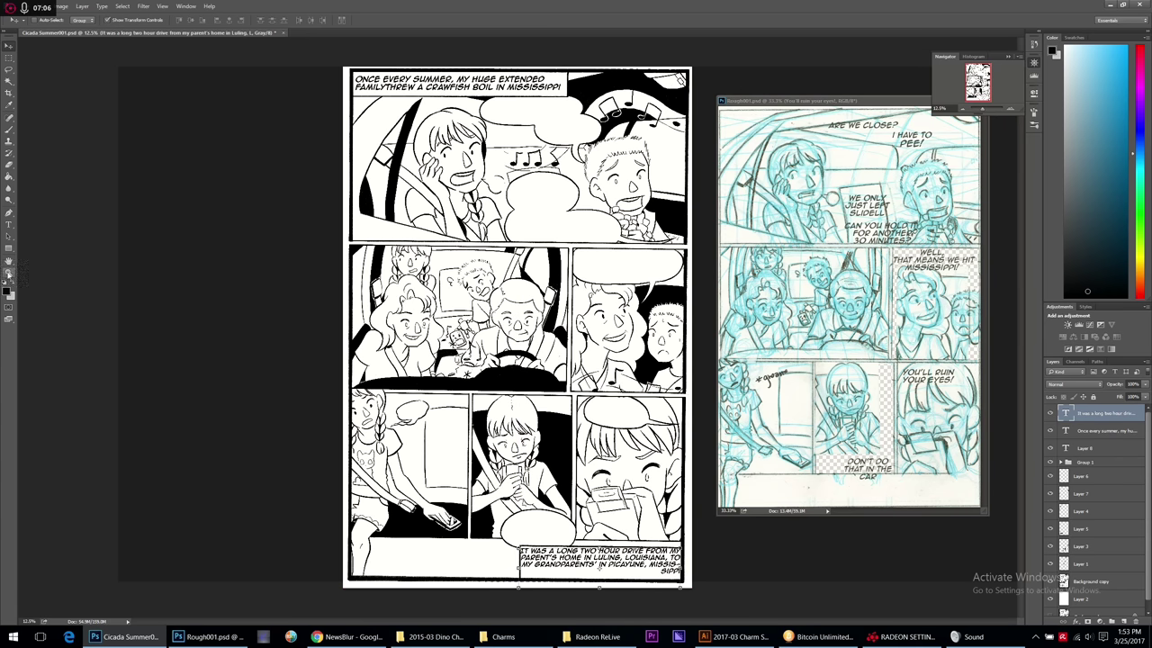
Try a line break after GRANDPARENTS', then shift the caption left within its box.
click(9, 224)
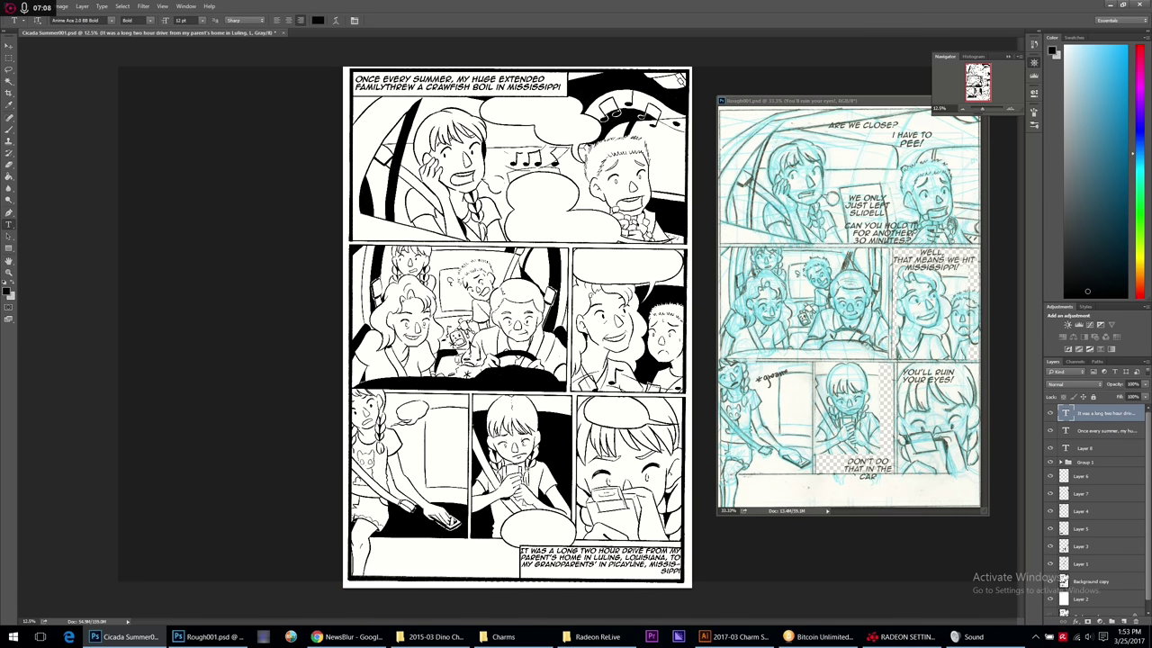
click(600, 565)
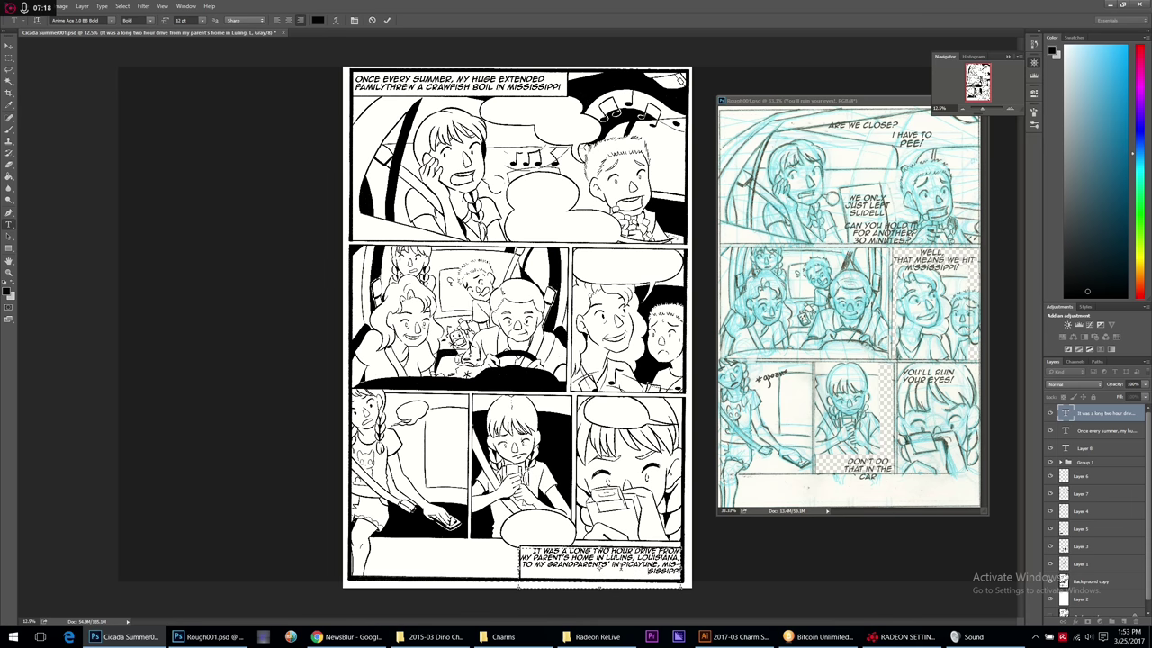
click(616, 564)
key(Return)
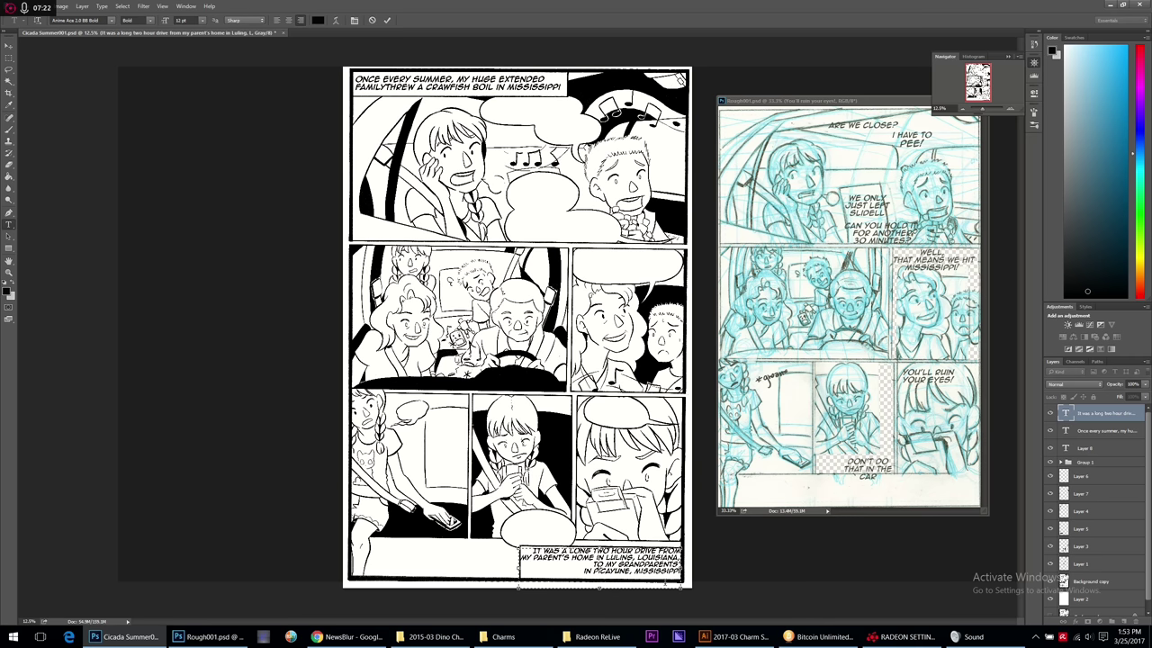
key(BackSpace)
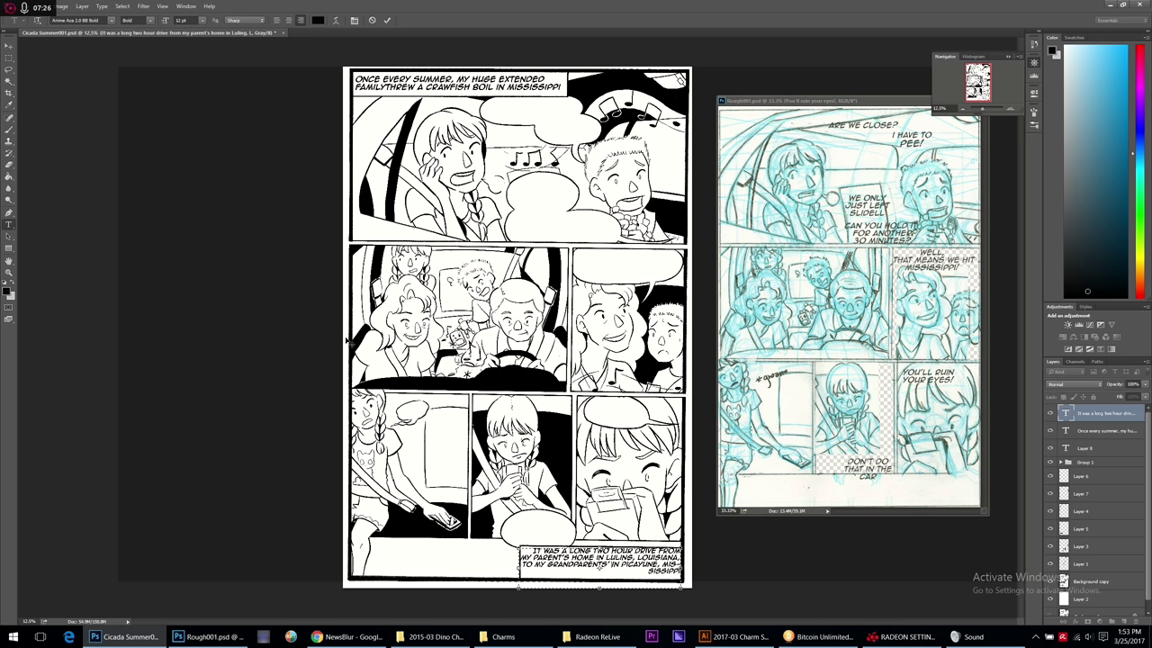
click(8, 46)
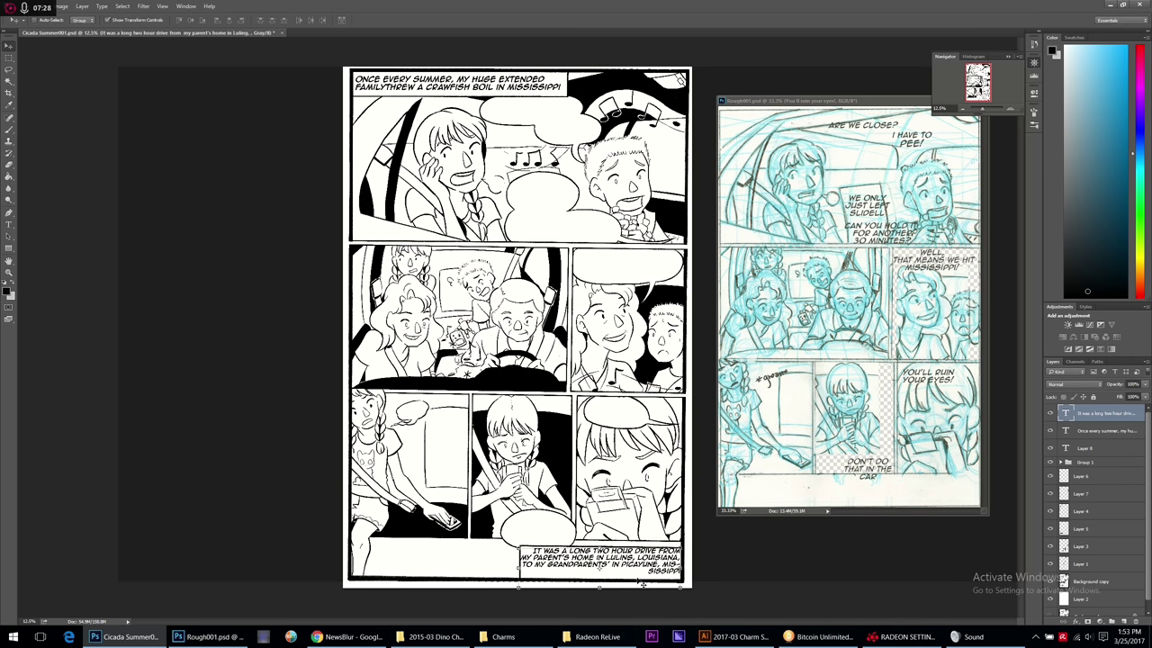
mouse_move(643, 584)
mouse_down()
mouse_move(630, 563)
mouse_move(641, 573)
mouse_up()
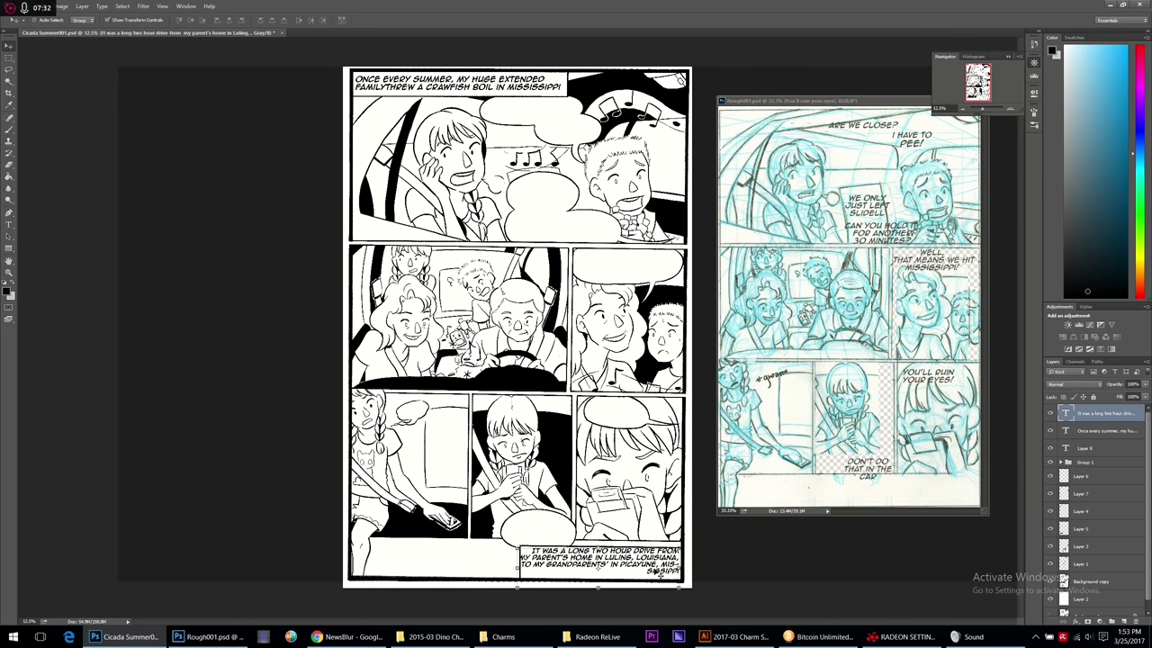
click(8, 224)
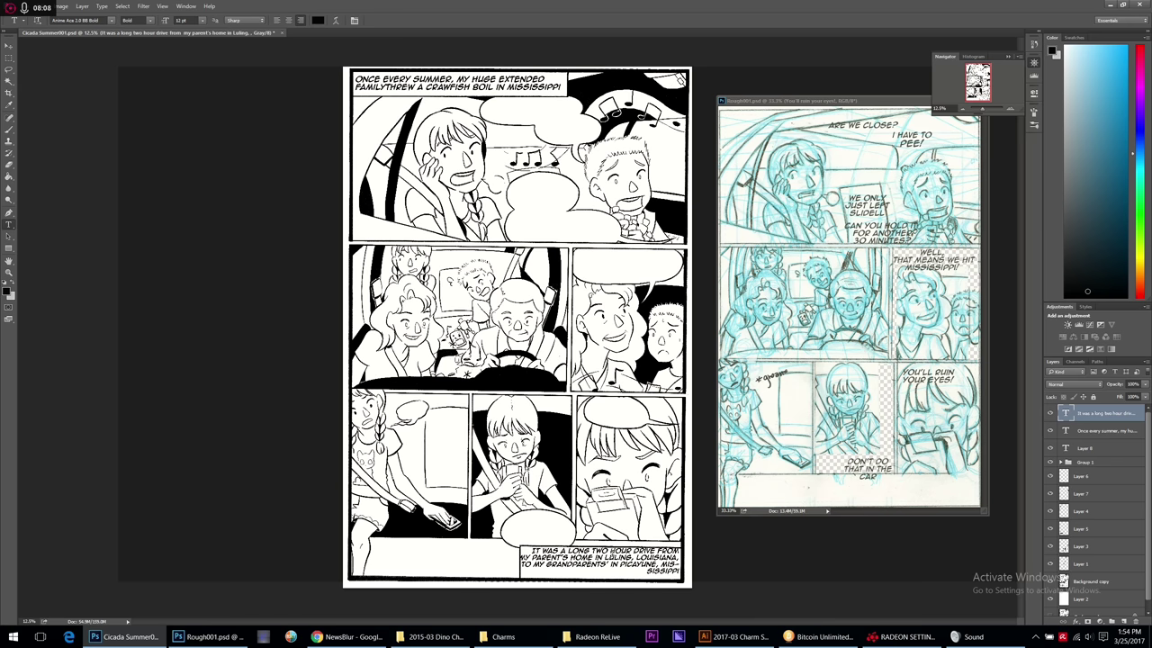
click(529, 553)
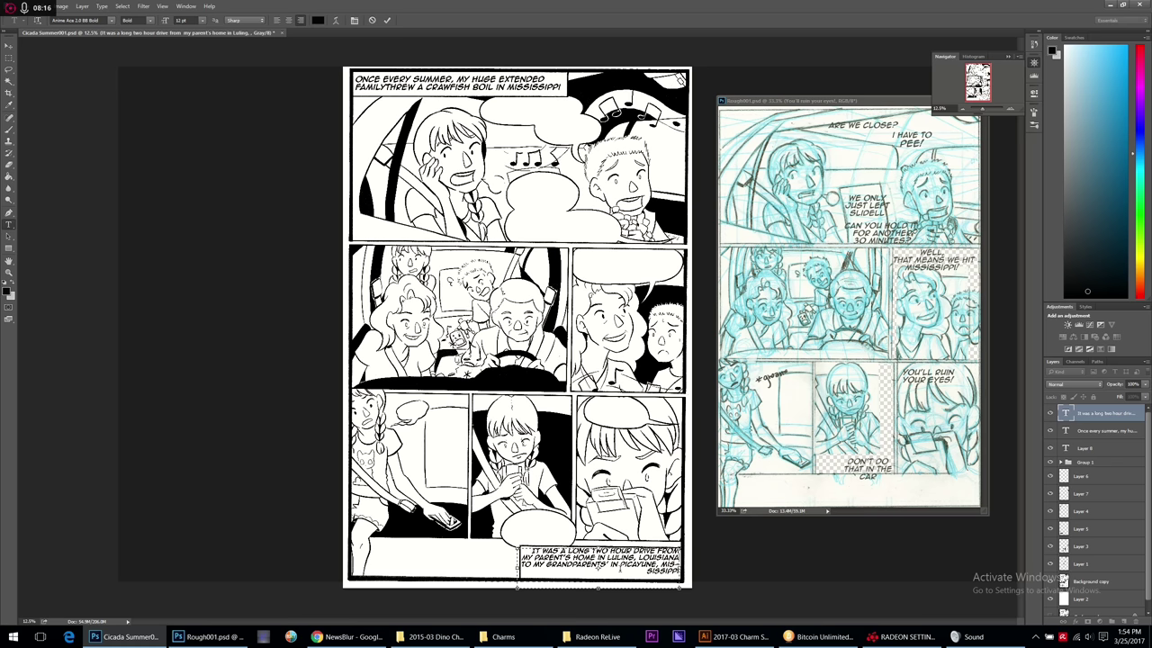
Nudge the bottom caption into place with the arrow keys.
key(Escape)
key(v)
key(shift+Down)
key(shift+Down)
key(shift+Down)
key(shift+Down)
key(shift+Down)
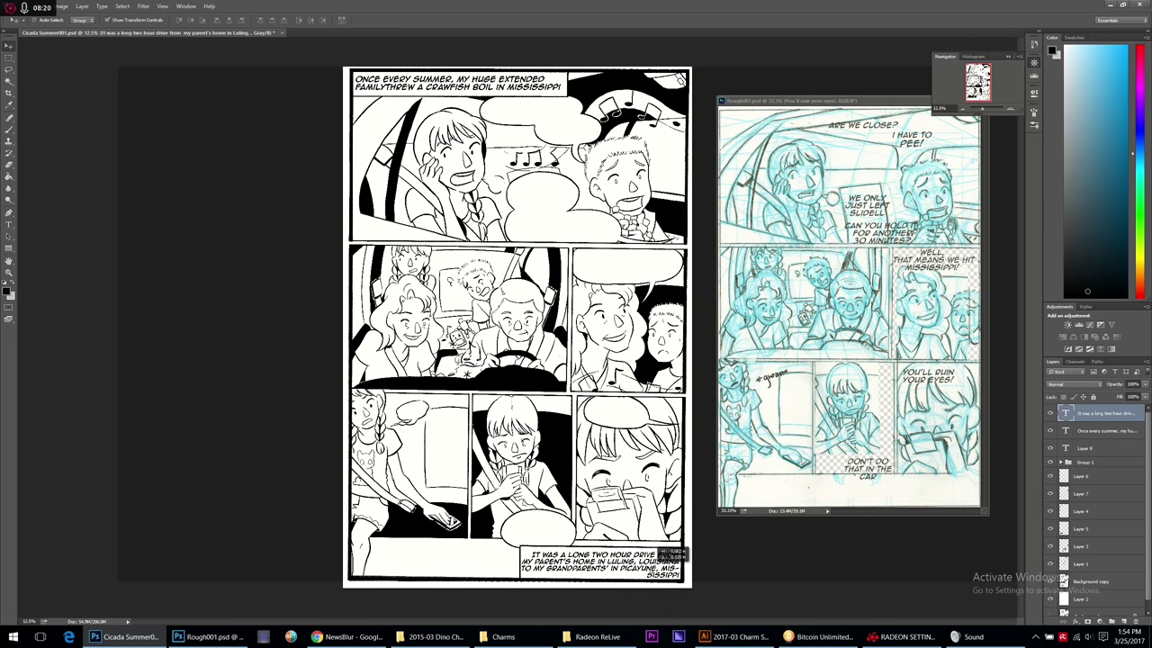
key(Up)
key(Up)
key(Up)
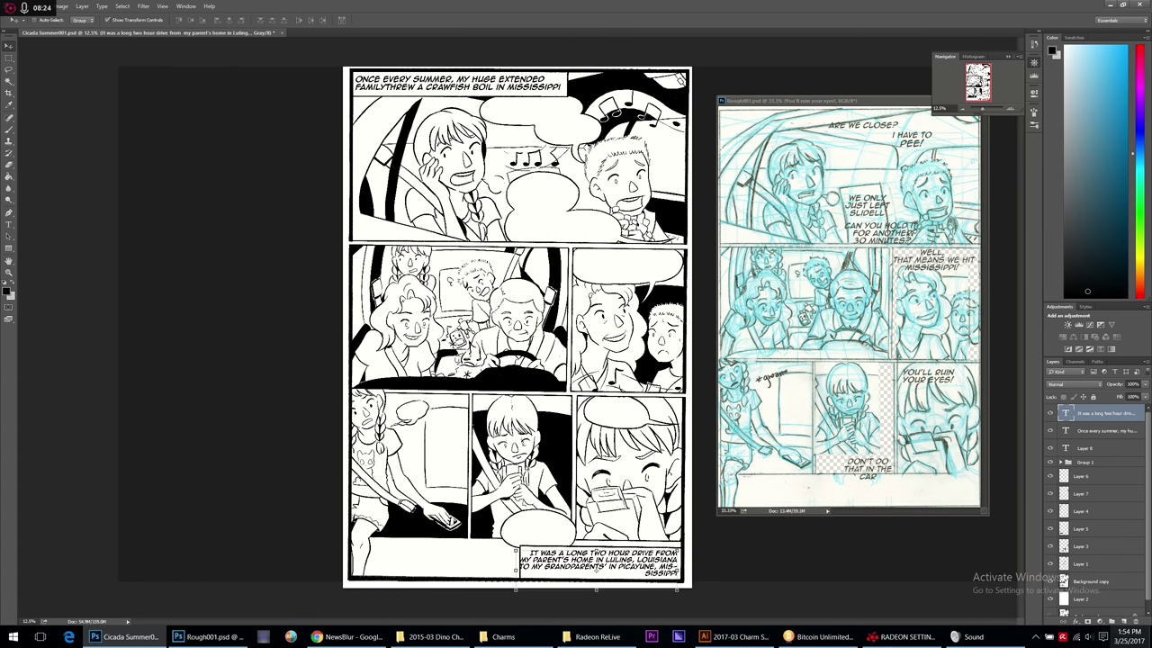
key(Right)
key(Right)
key(Left)
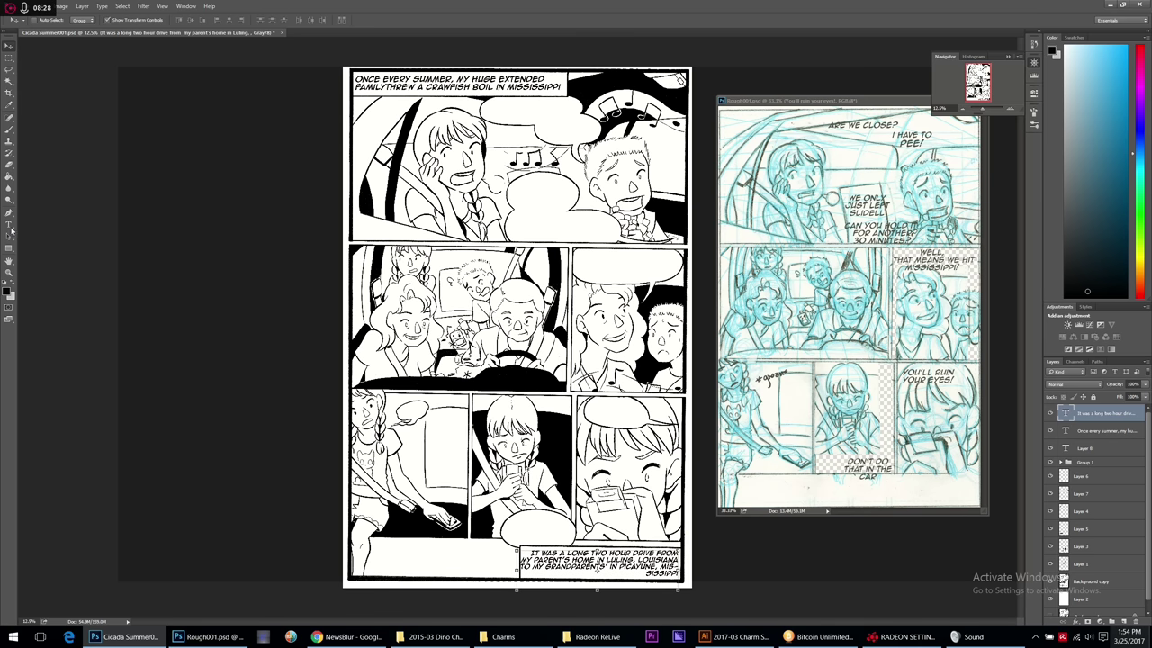
Rewrap the caption without hyphens so it ends GRANDPARENTS' IN PICAYUNE, MISSISSIPPI!
click(10, 226)
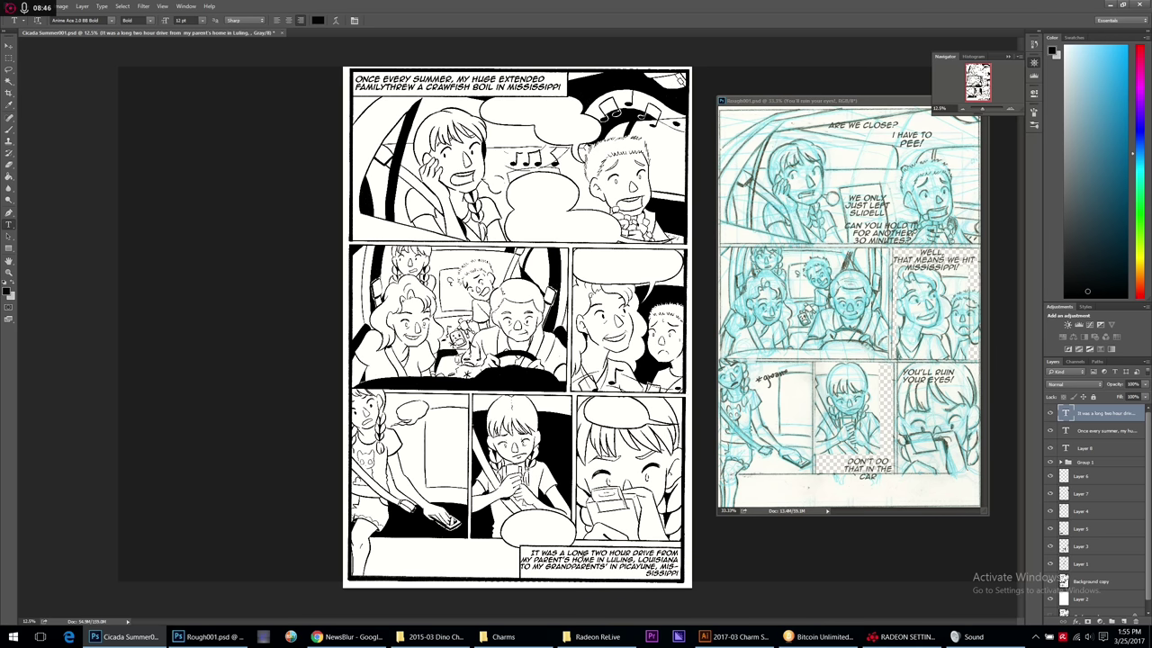
click(599, 565)
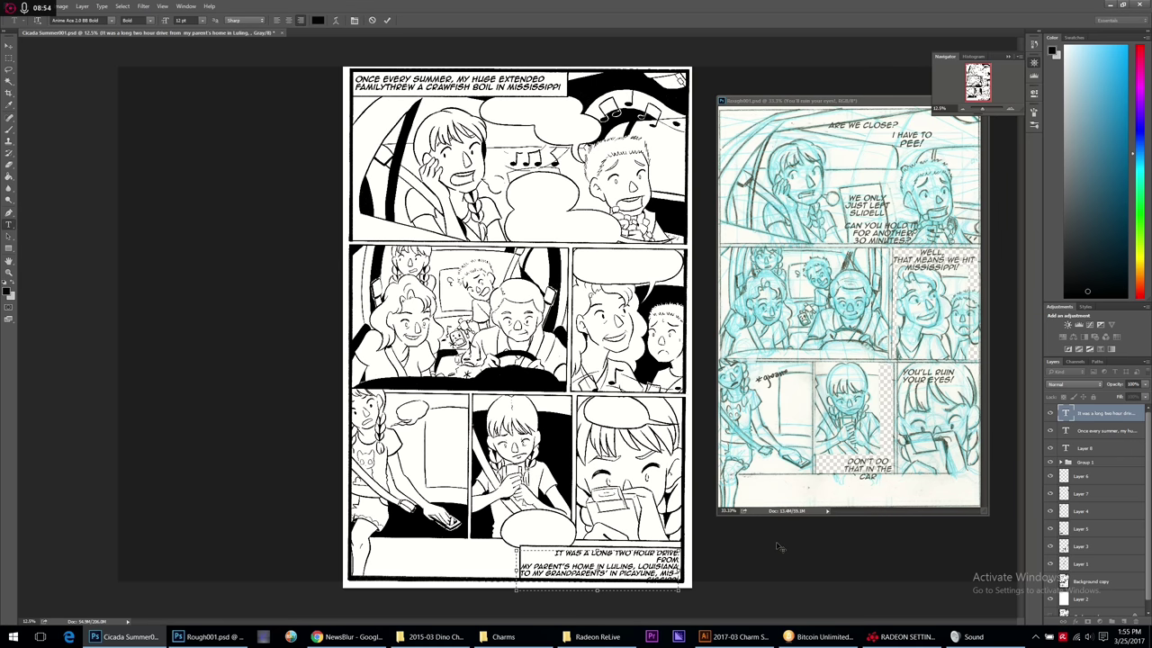
key(BackSpace)
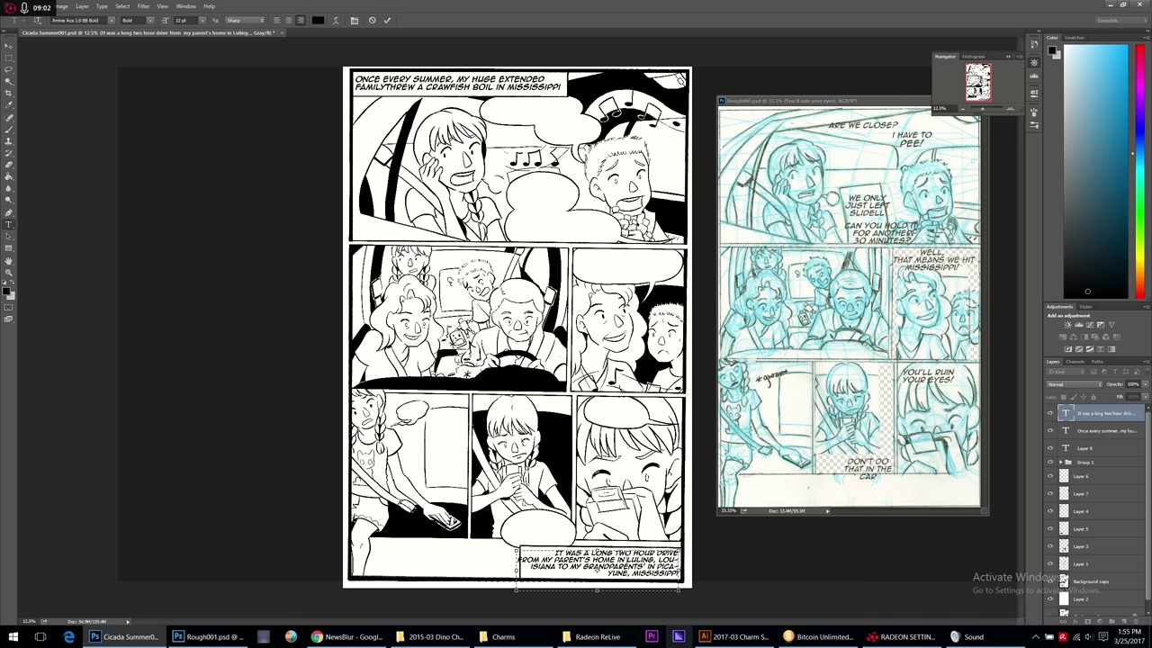
key(ctrl+alt+shift+h)
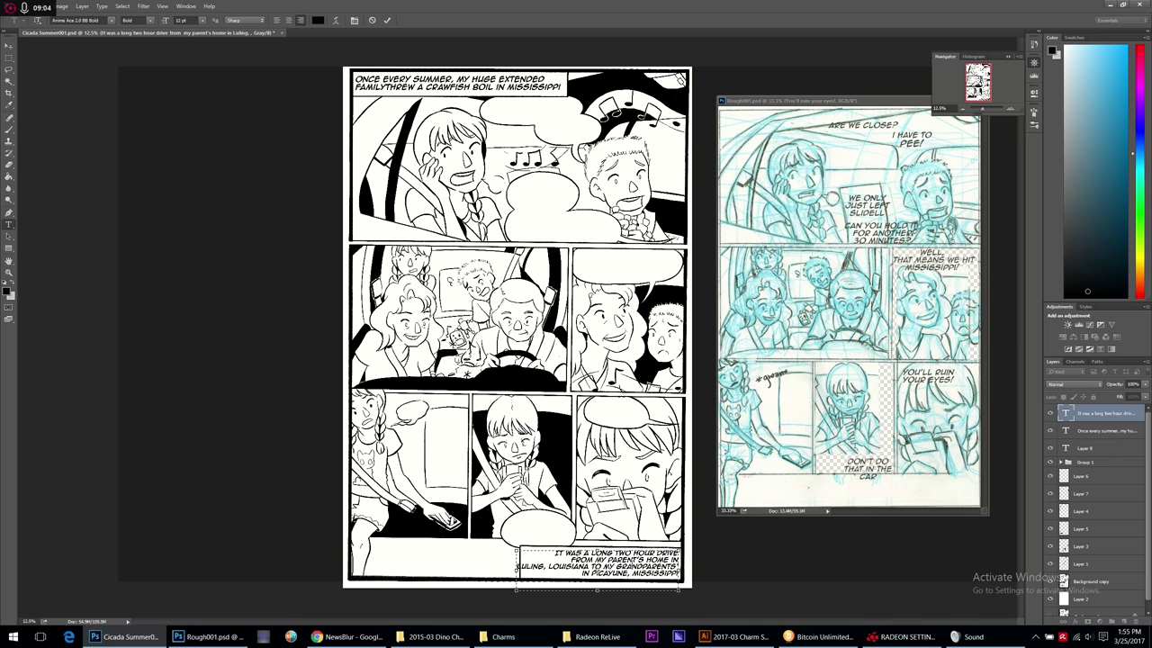
key(ctrl+alt+shift+c)
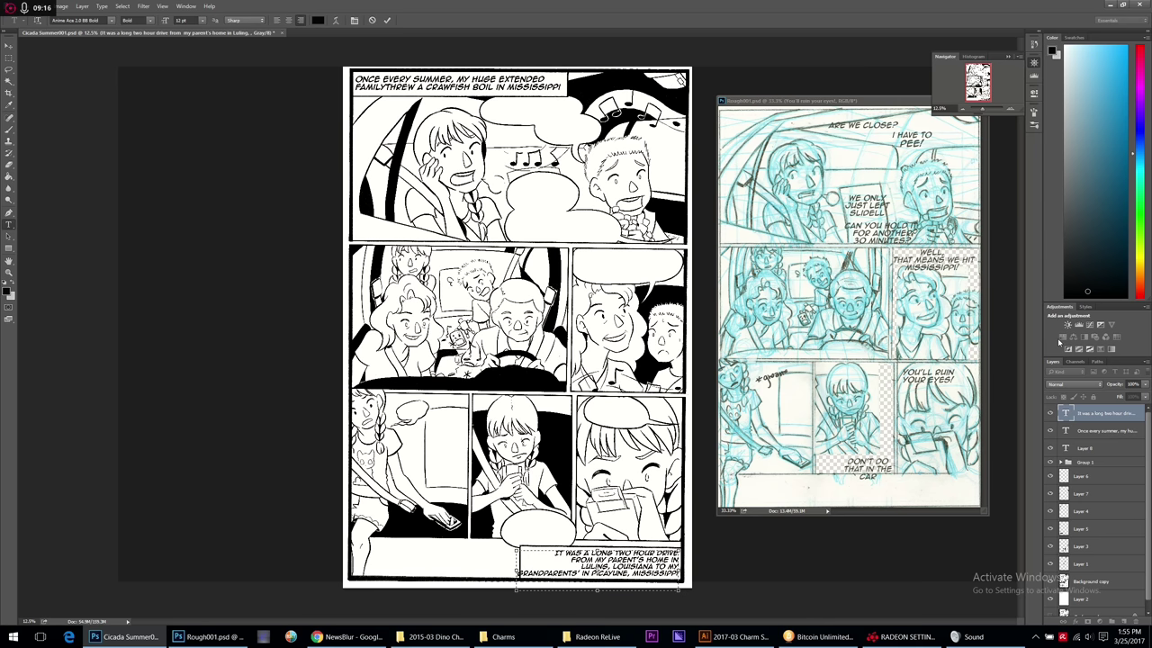
click(1100, 431)
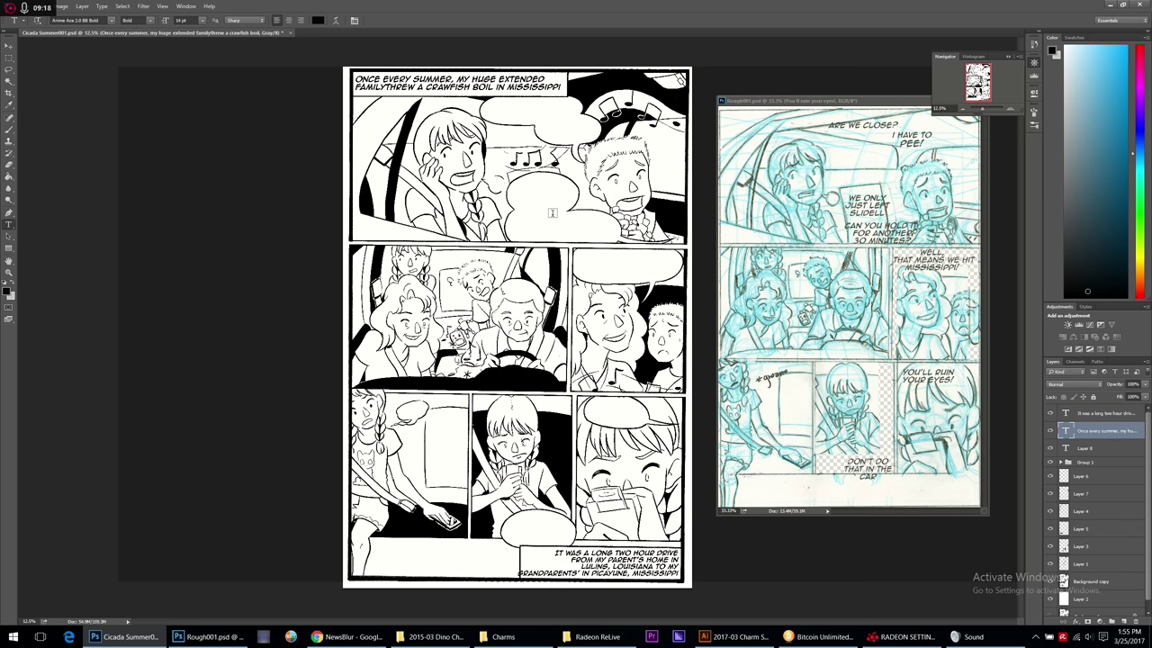
Fix the top caption's spacing so FAMILY and THREW are separate words.
click(384, 84)
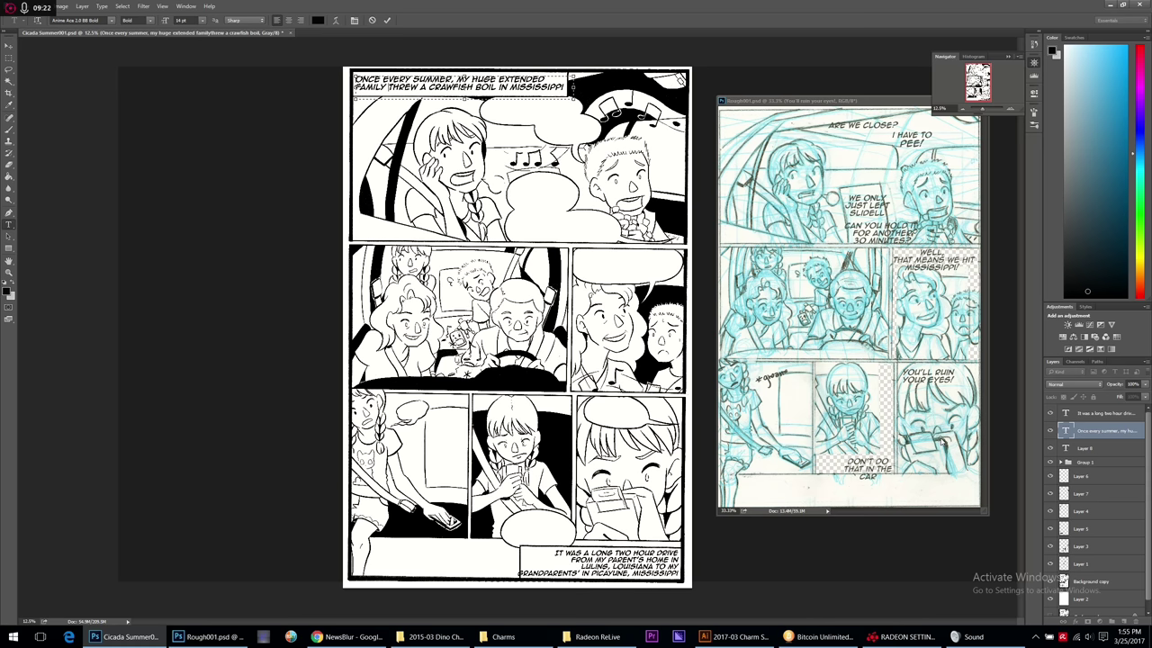
key(ctrl+Return)
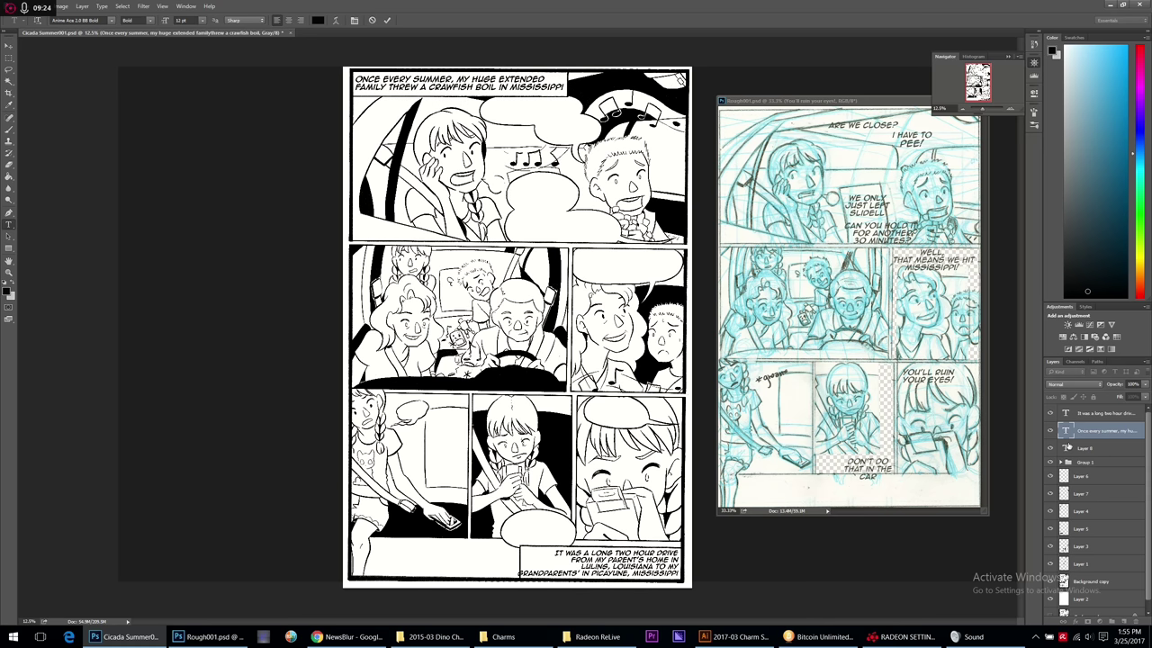
key(alt+bracketright)
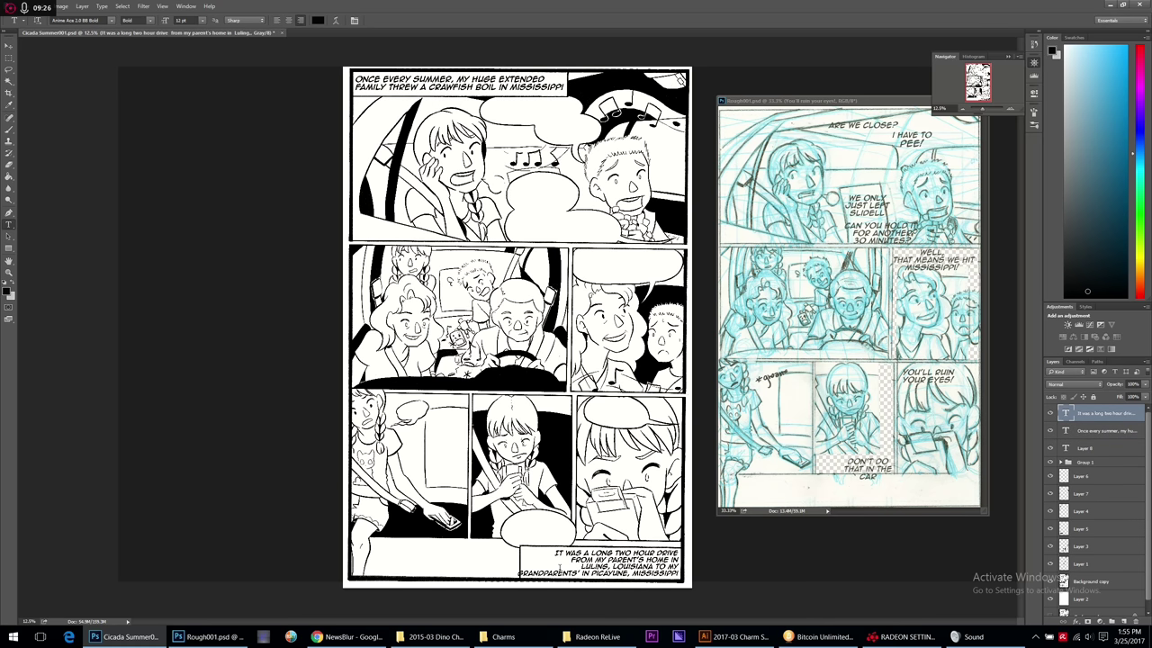
Rewrap the bottom caption with a hyphenated GRANDPARENTS', enlarge its box, and center-align it.
click(561, 567)
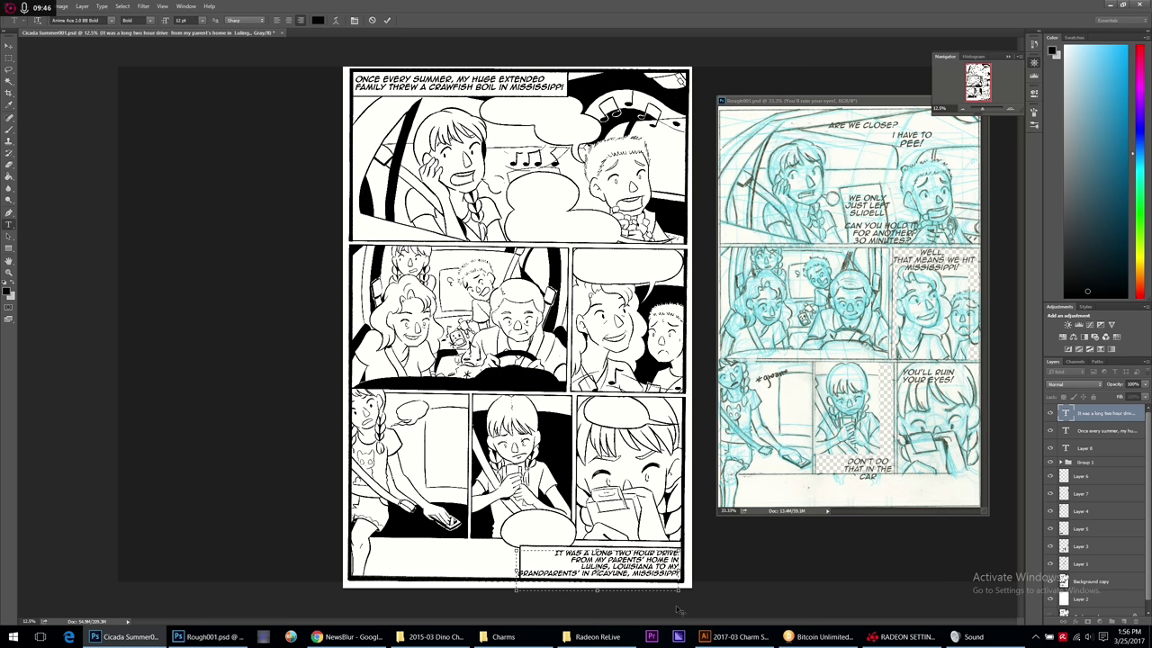
key(BackSpace)
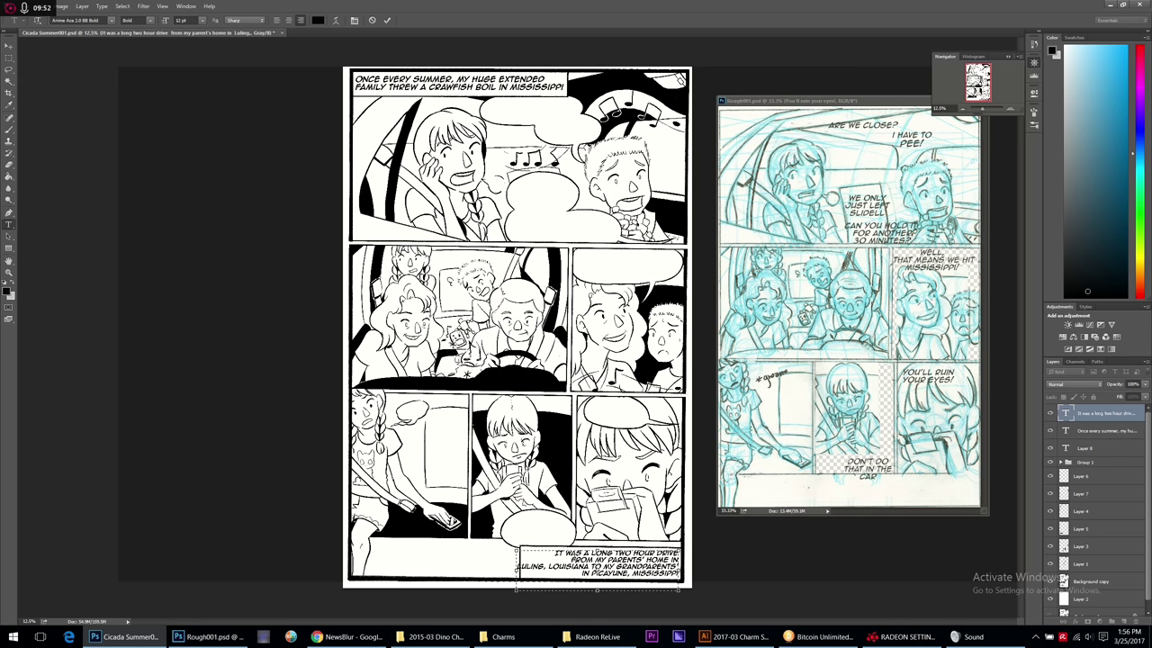
key(BackSpace)
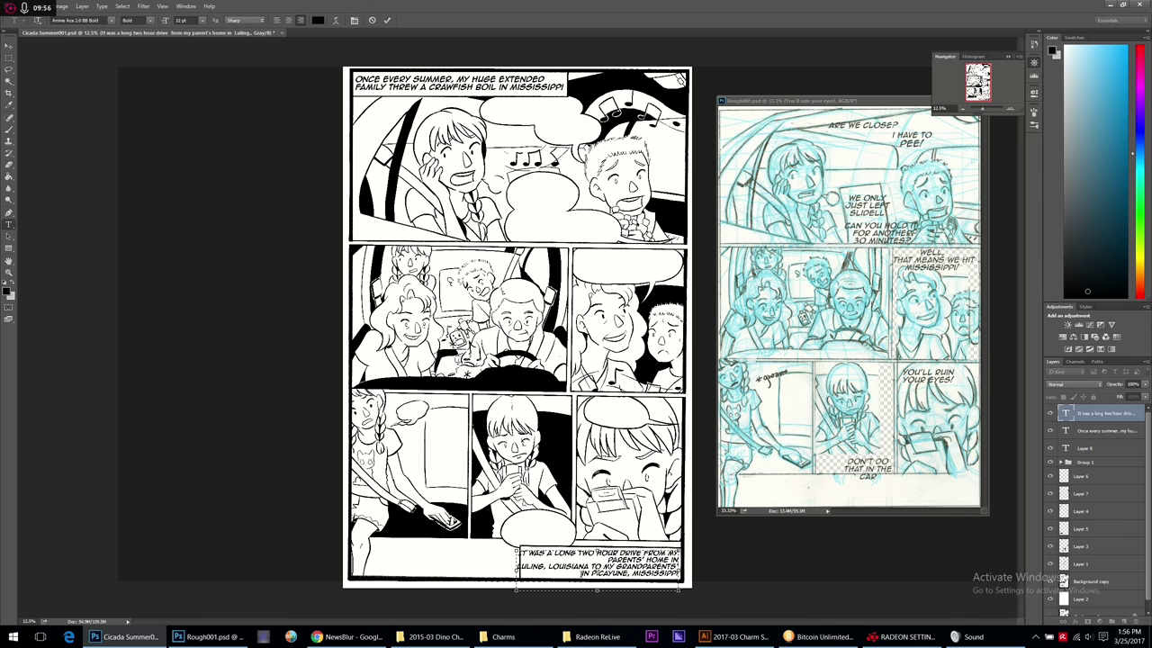
text(-)
key(Return)
key(Return)
key(BackSpace)
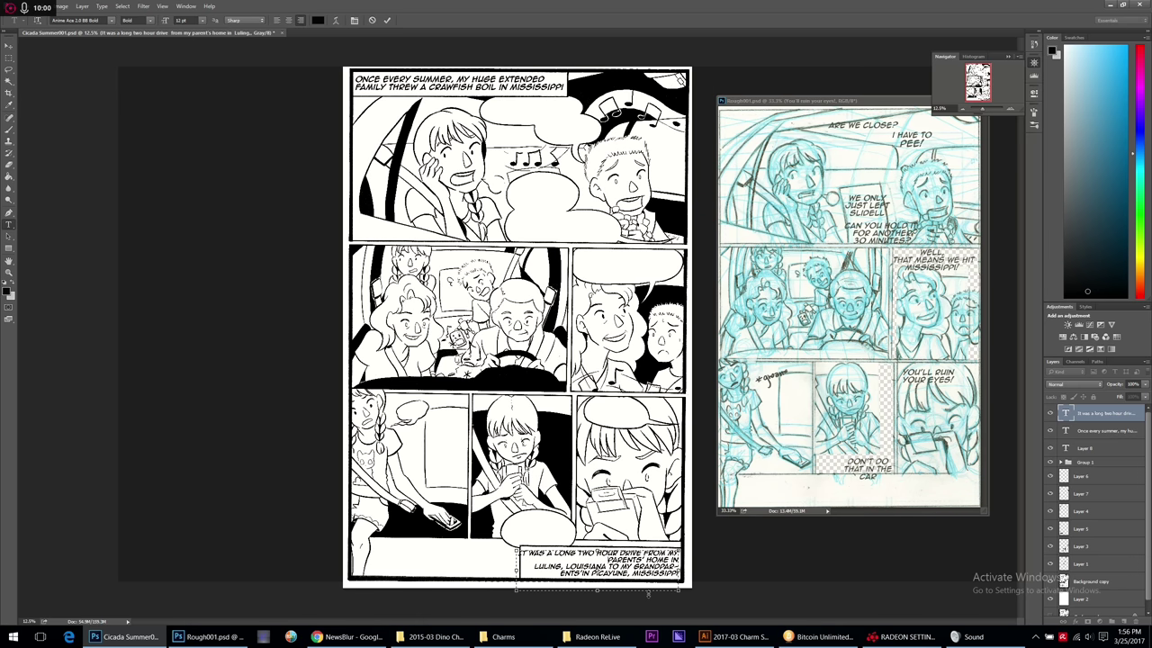
drag(516, 549, 497, 520)
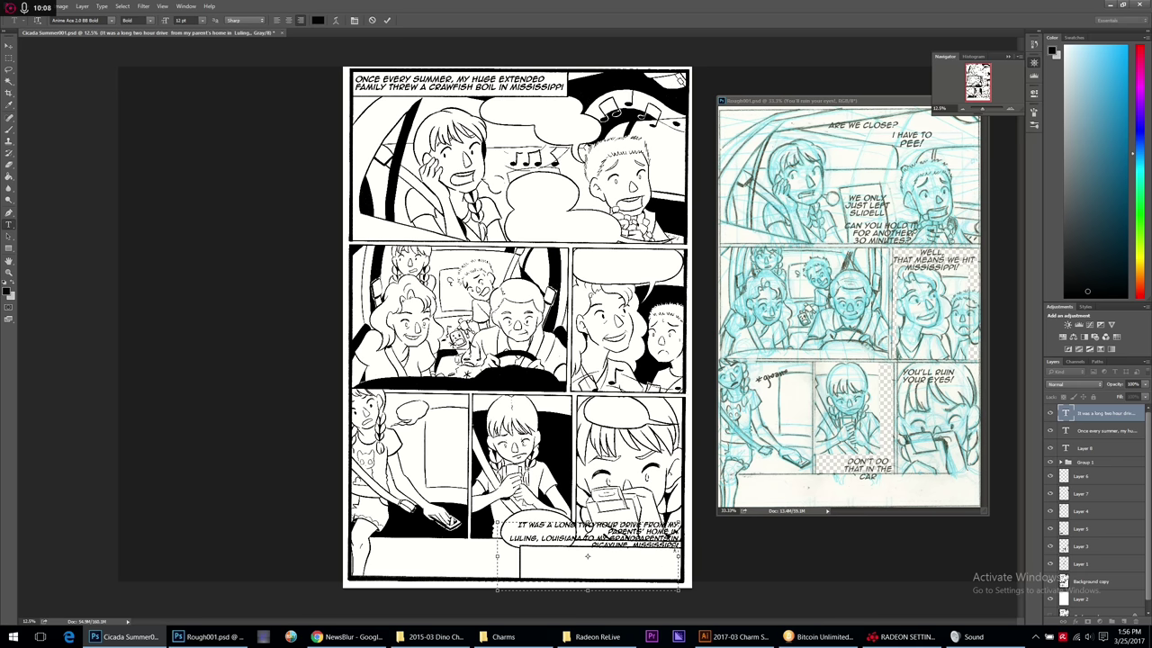
key(ctrl+a)
click(288, 20)
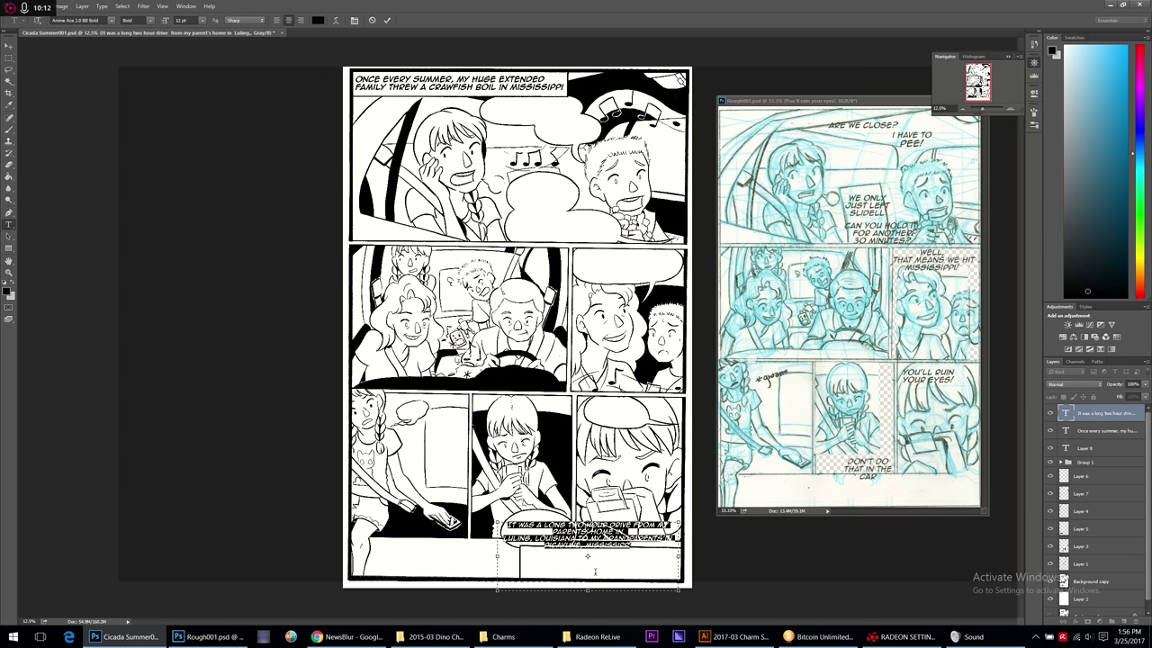
key(ctrl+Return)
Move the bottom caption lower, rejoin GRANDPARENTS' on the last line, and nudge it up.
key(v)
drag(599, 508, 608, 549)
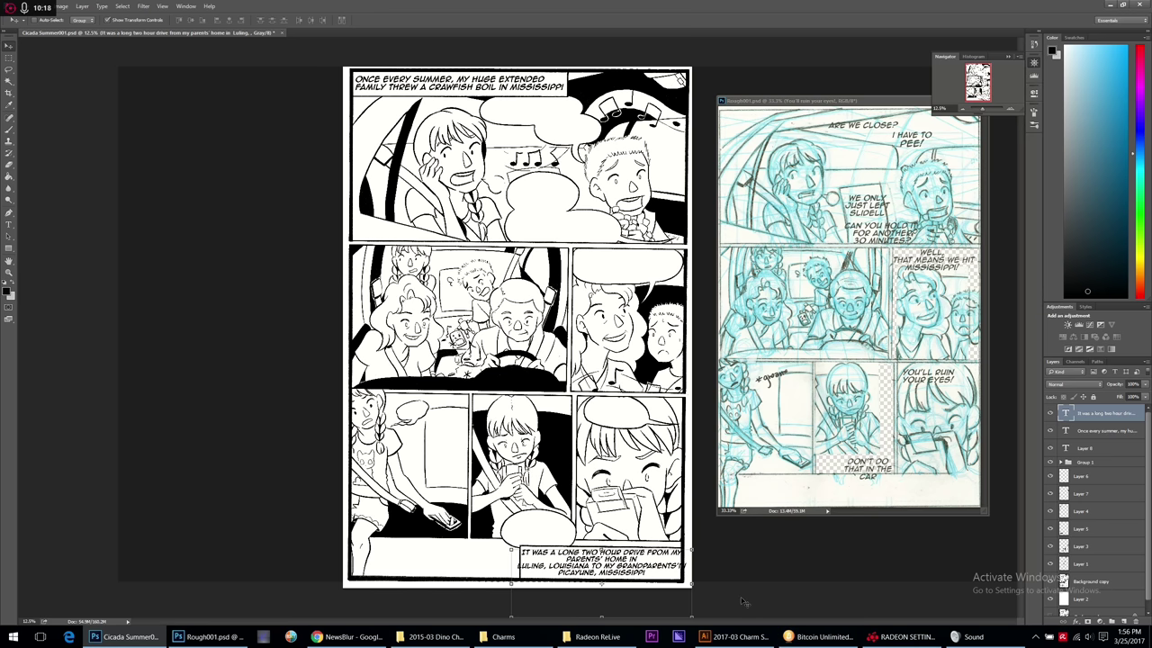
click(9, 225)
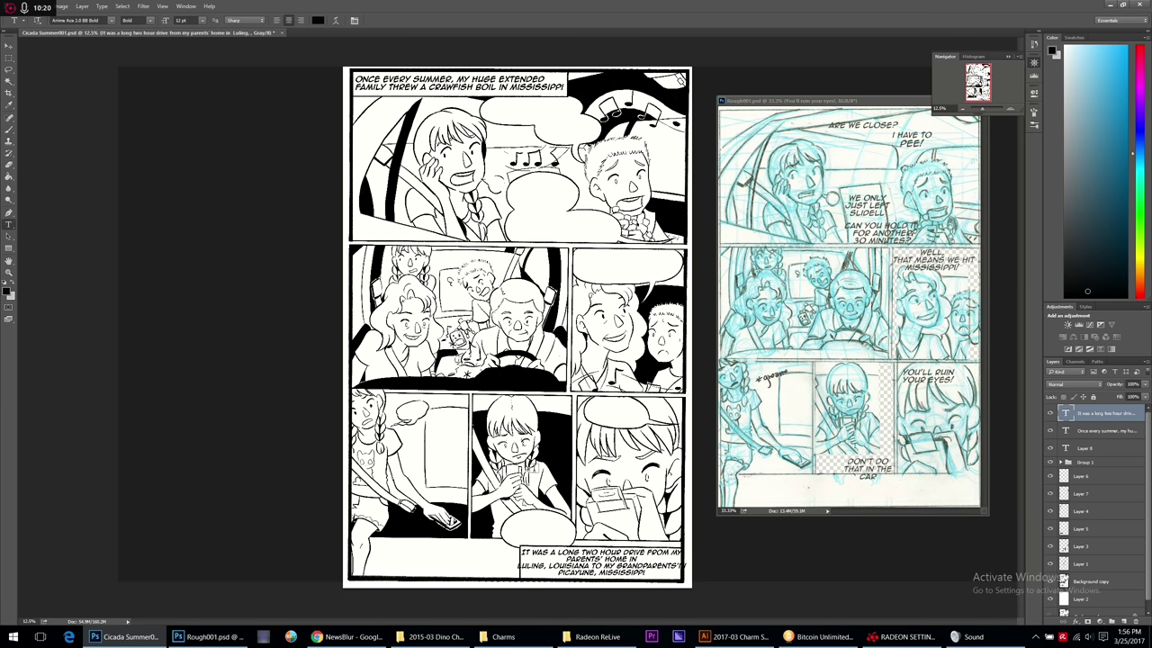
click(601, 562)
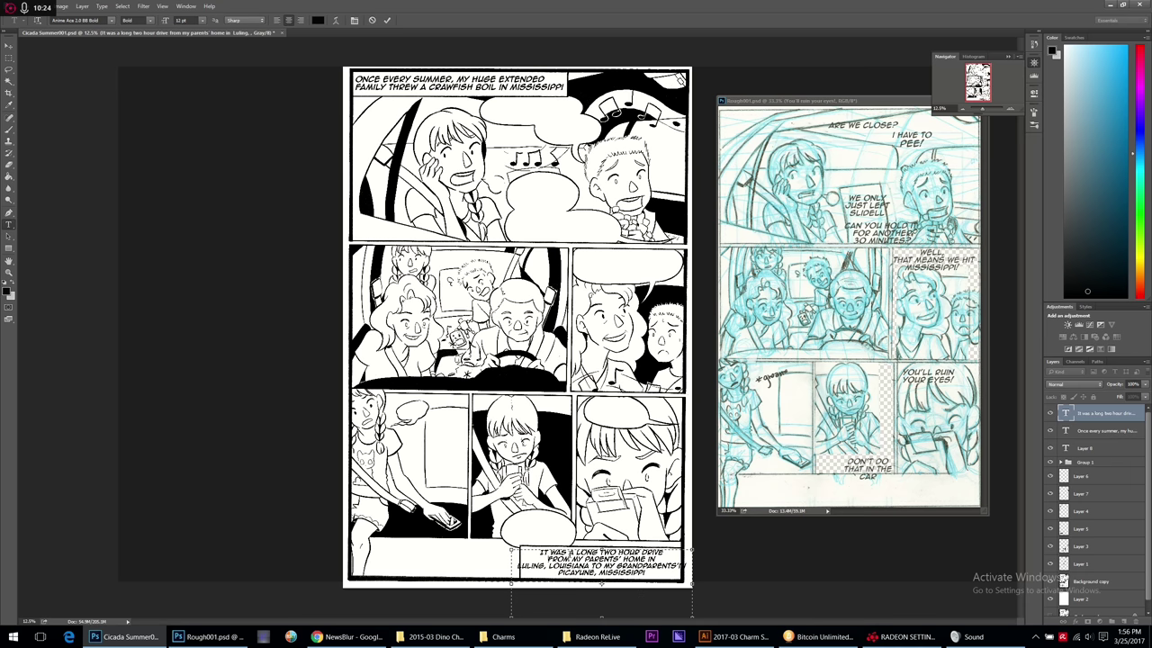
key(BackSpace)
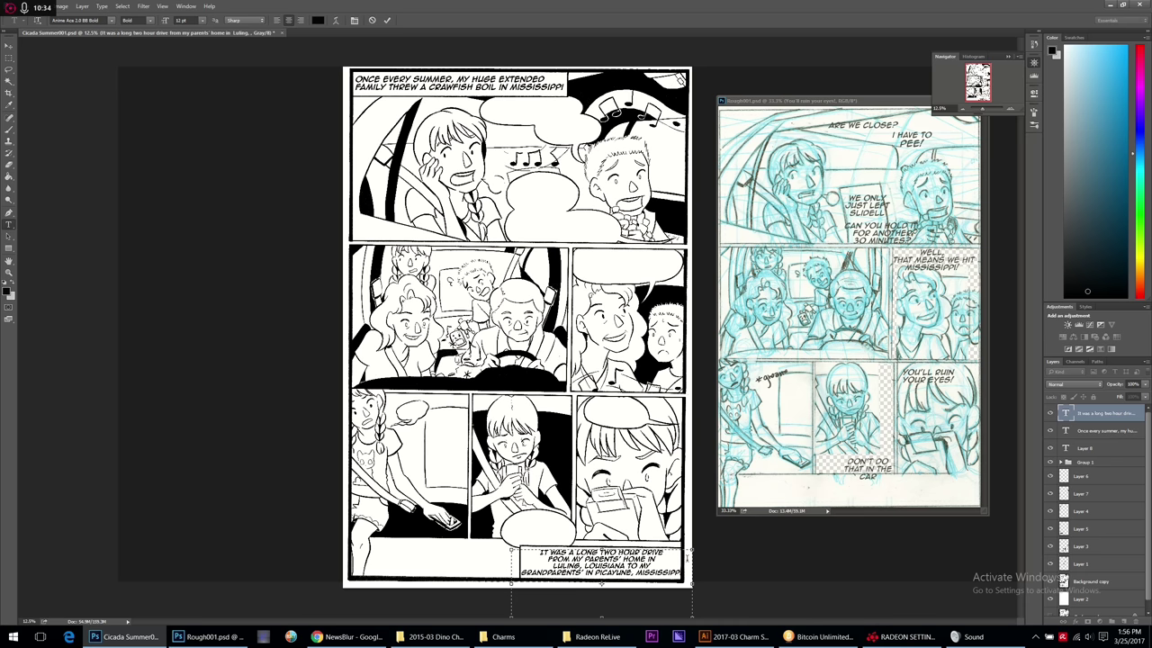
click(9, 46)
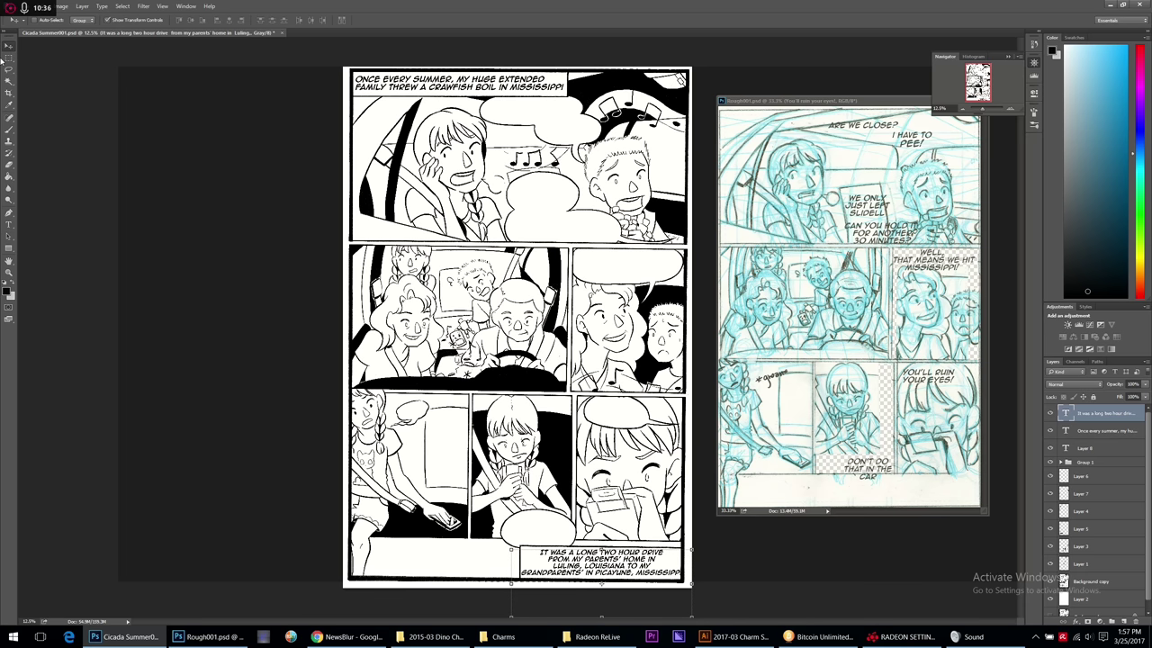
key(Up)
key(Up)
key(Up)
key(Up)
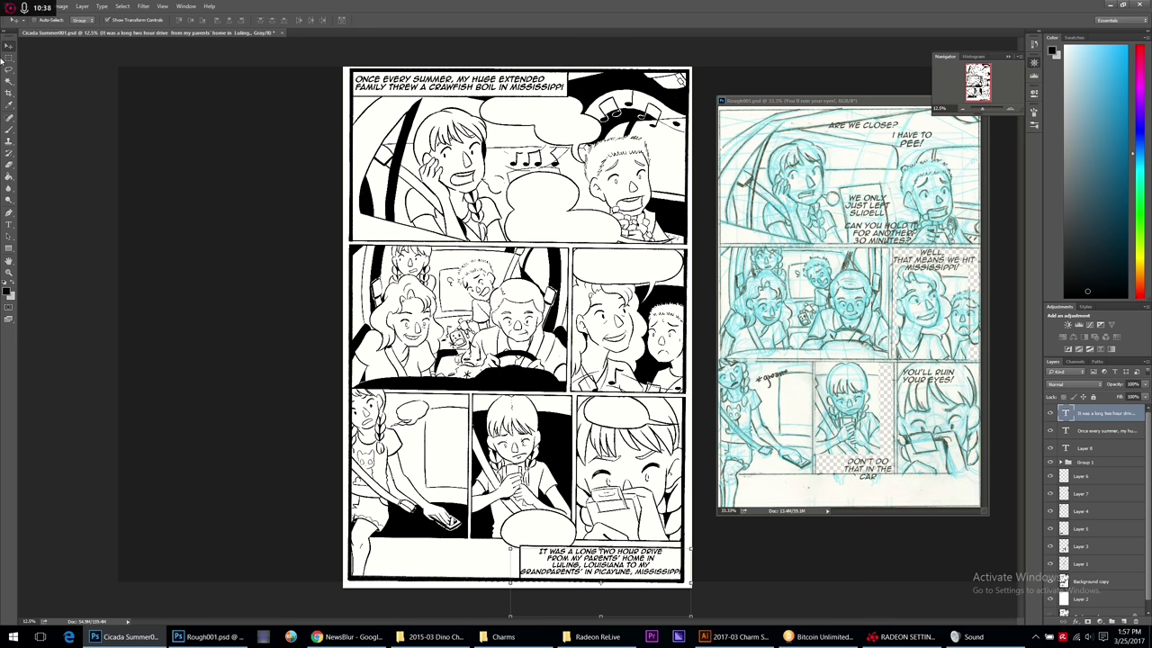
click(9, 224)
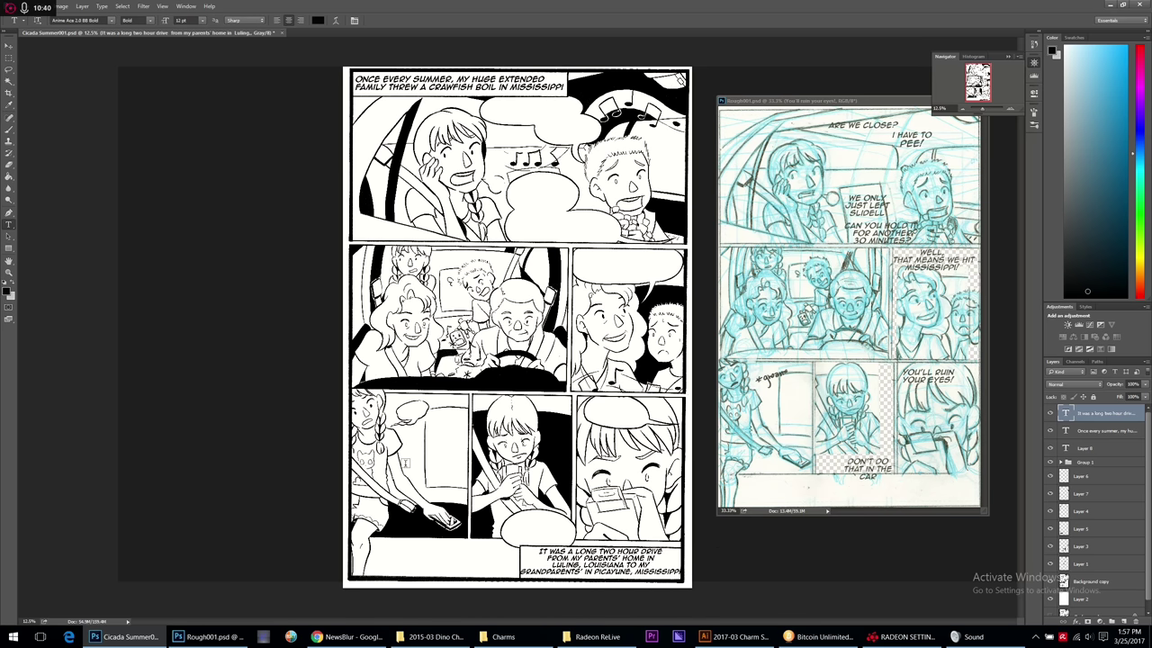
Replace PICAYUNE with RURAL, nudge the caption down, and add a new layer group.
drag(636, 572, 594, 573)
text(RU)
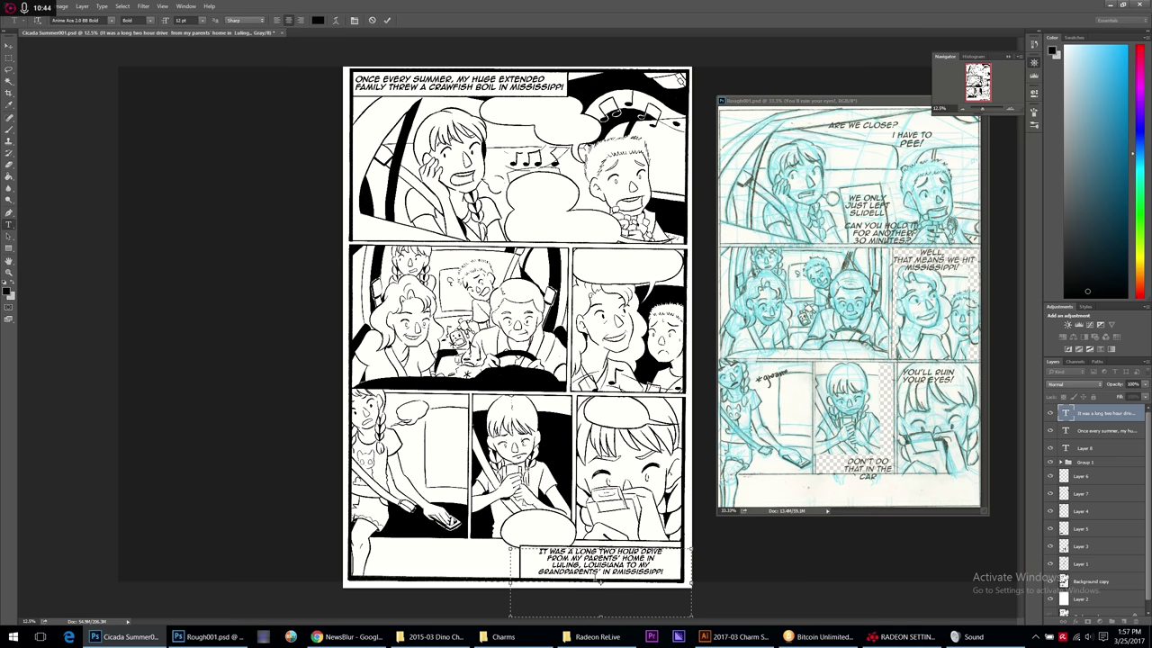
key(BackSpace)
text(RURAL)
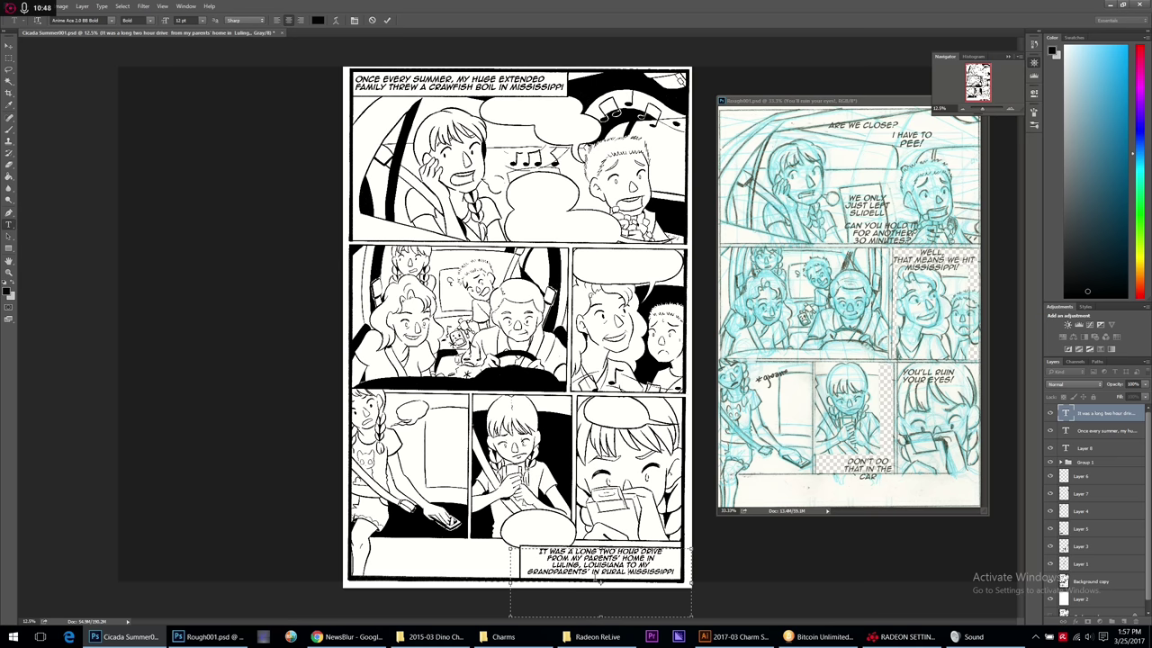
click(9, 46)
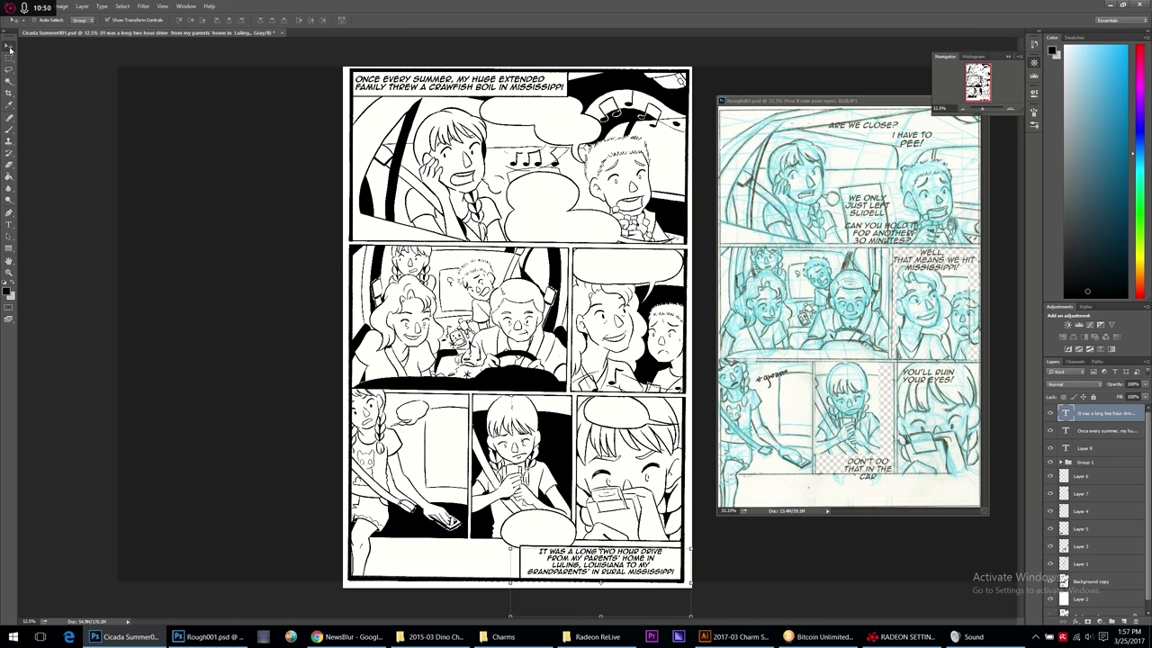
key(Down)
key(Down)
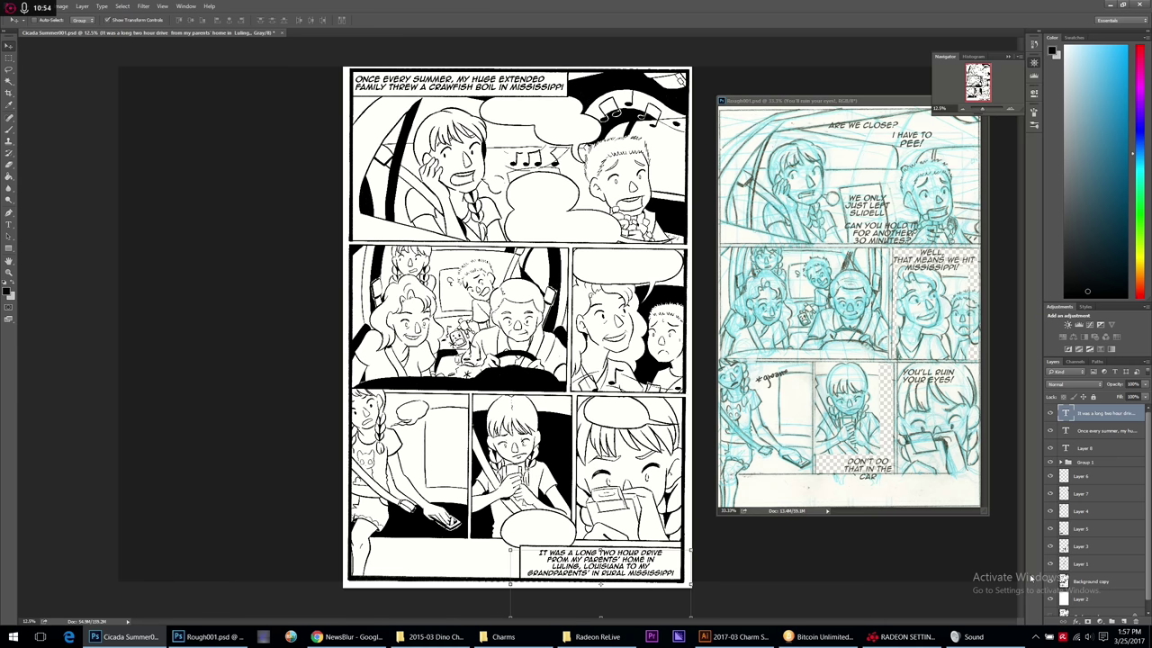
click(1112, 621)
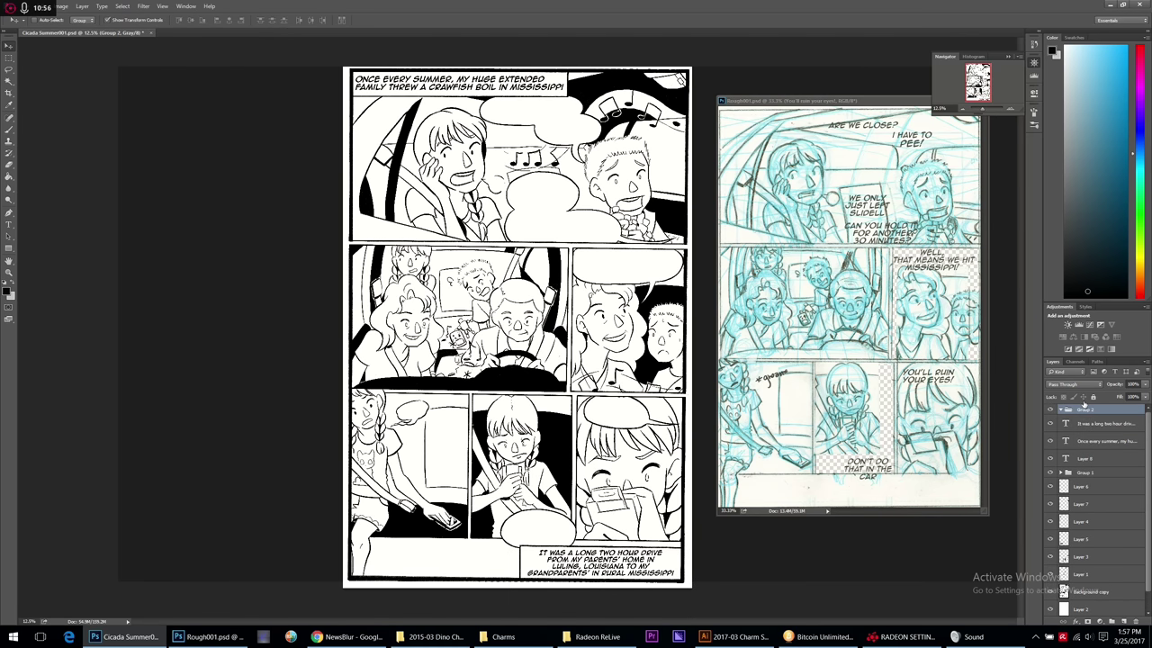
Put both caption layers in Group 2, rename it Narration, collapse it, and add a new layer.
click(1100, 423)
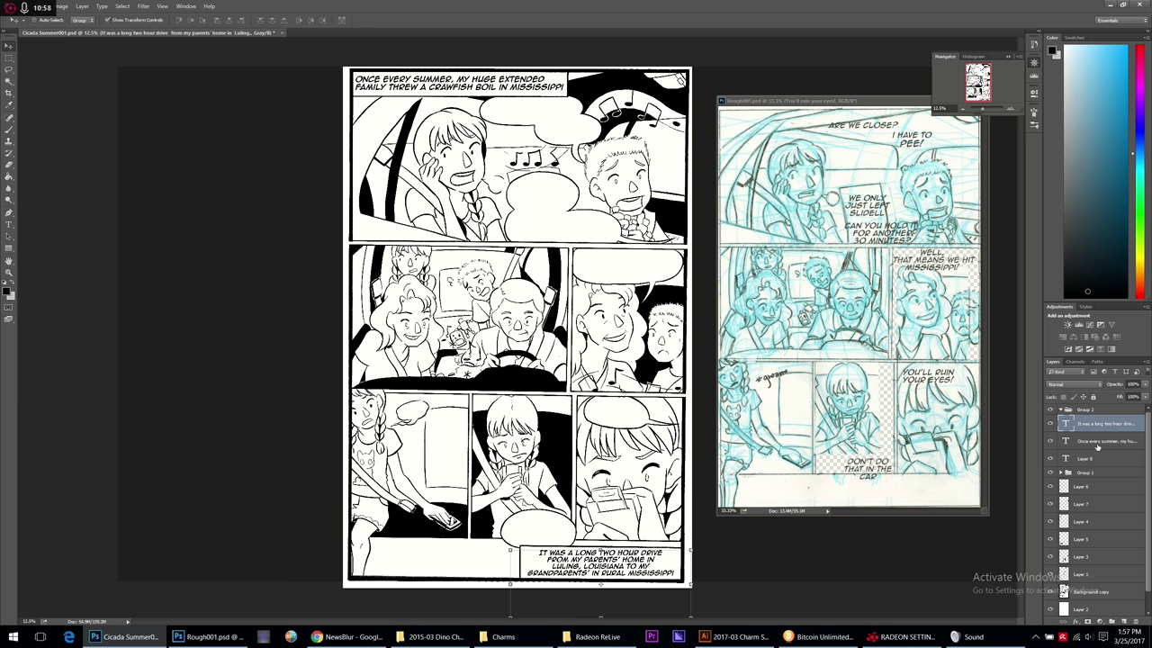
shift+click(1097, 441)
drag(1097, 441, 1085, 413)
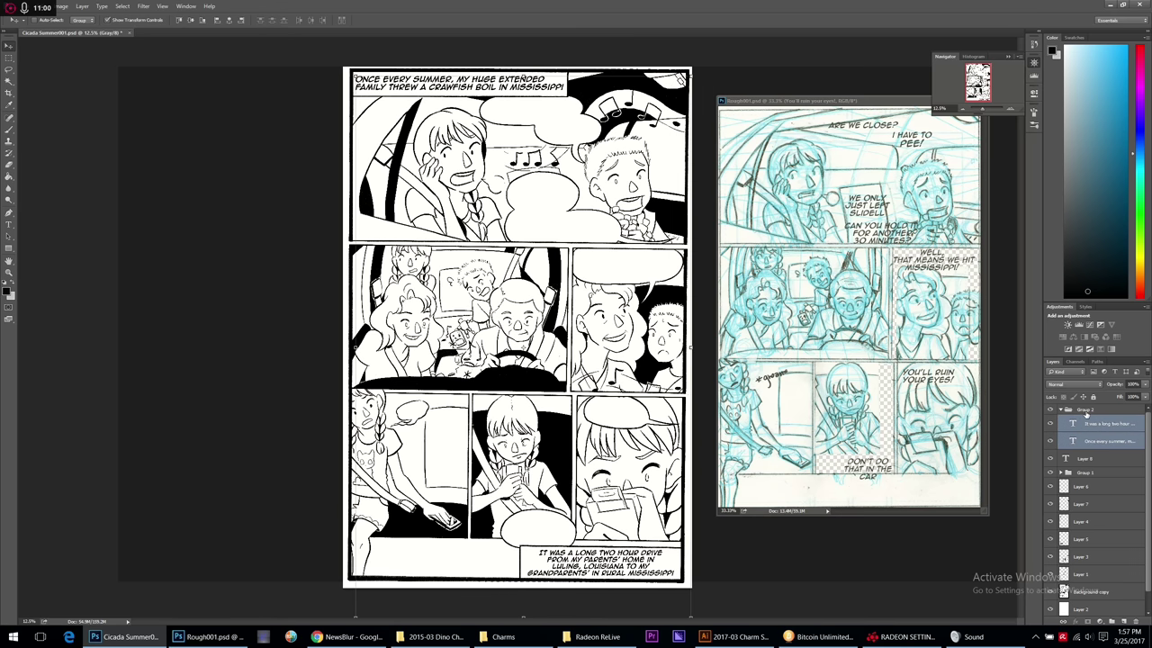
double_click(1085, 411)
text(Narration)
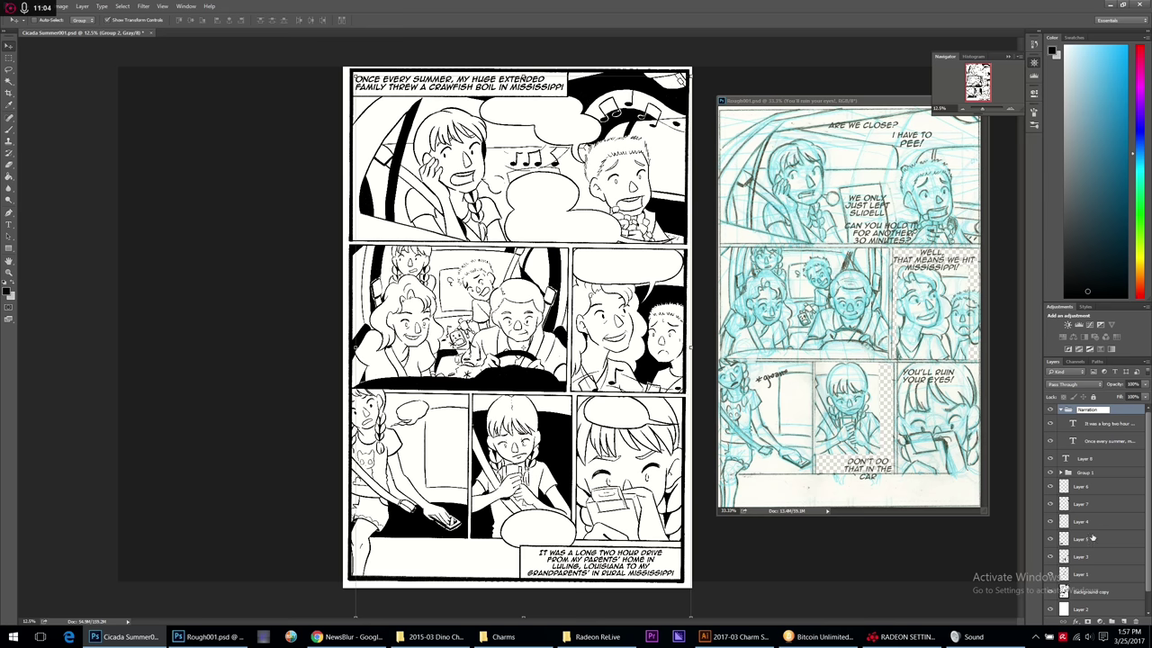
key(Return)
click(1059, 410)
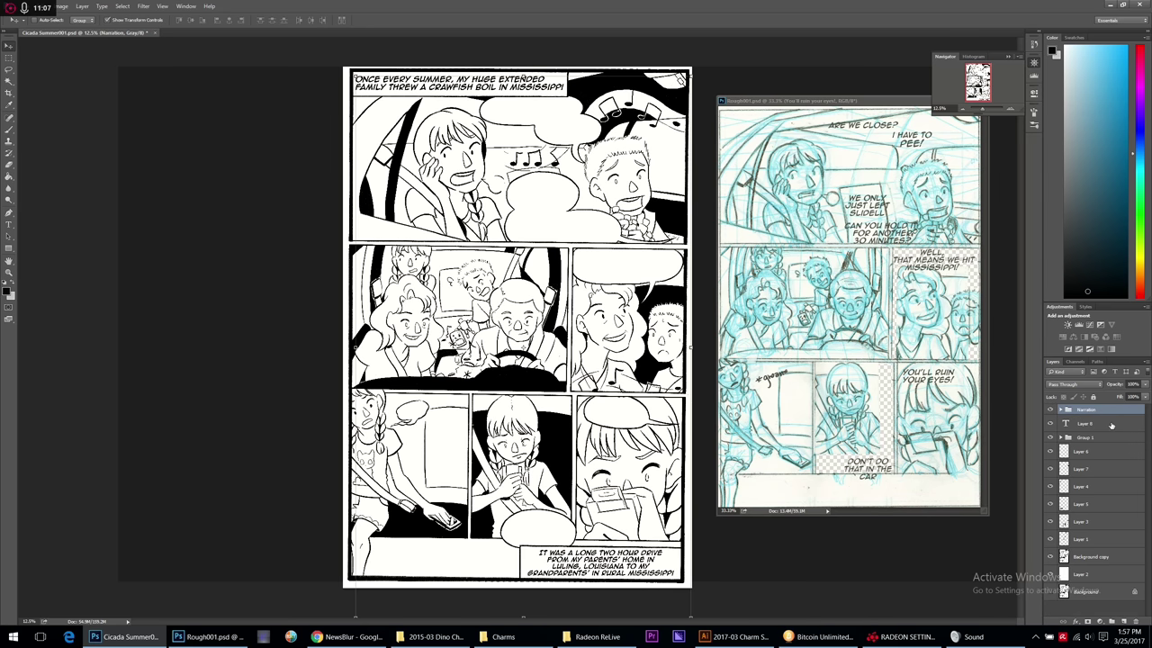
click(1125, 620)
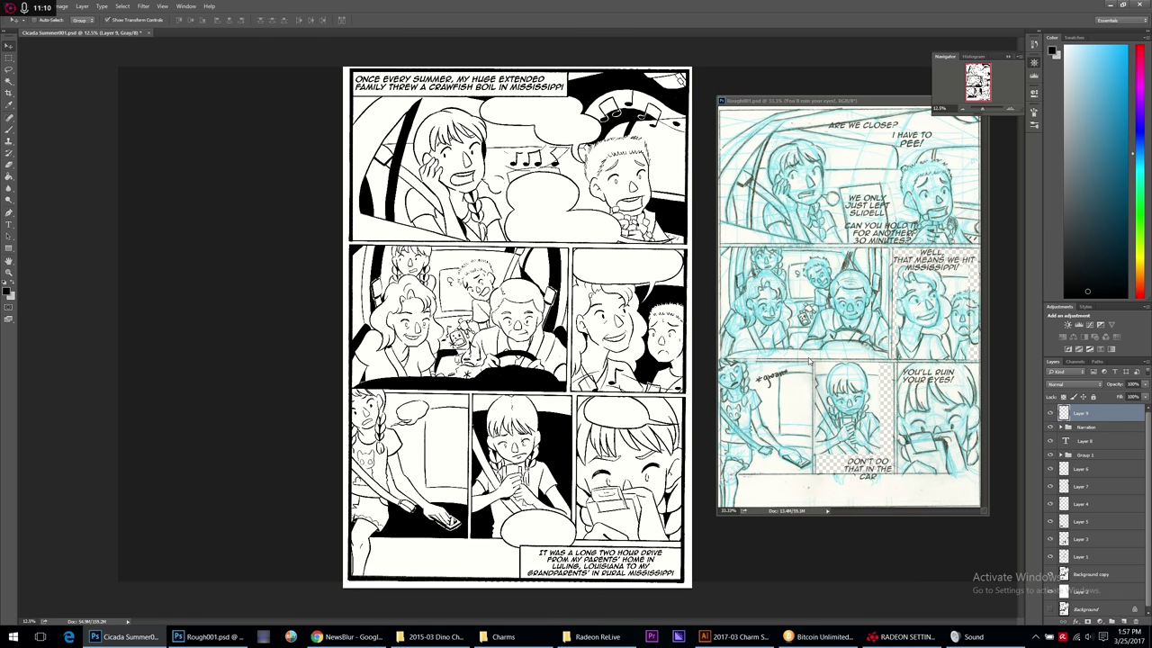
Letter 'ARE WE GETTING CLOSE?' in the top speech balloon and nudge it down.
click(9, 224)
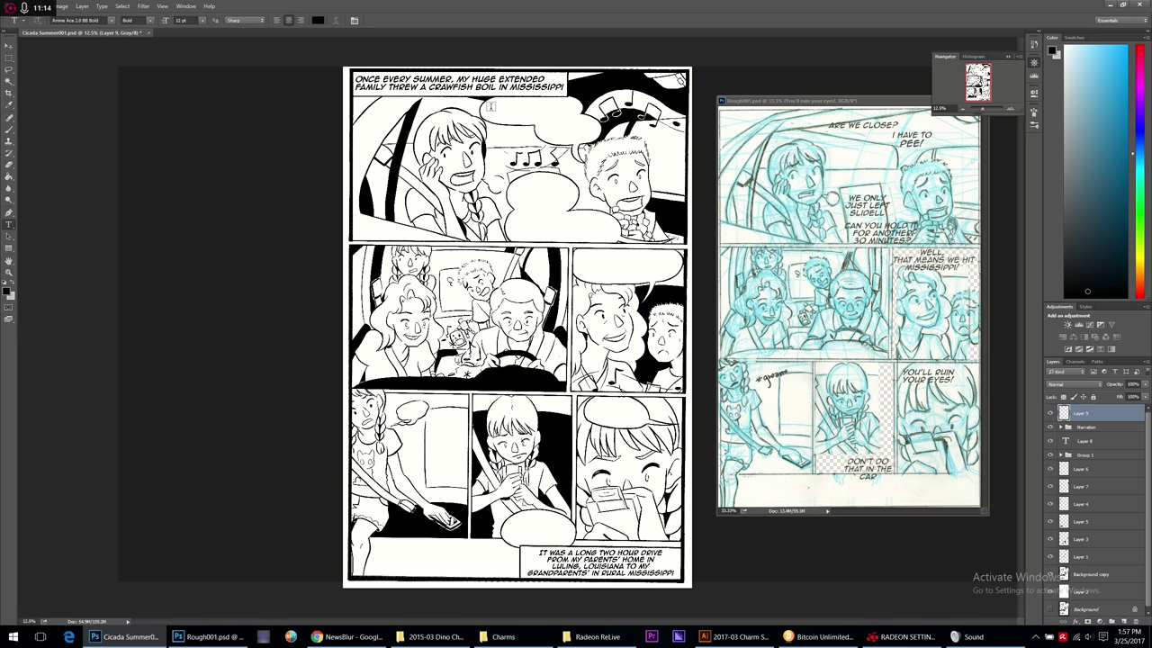
drag(482, 99, 577, 126)
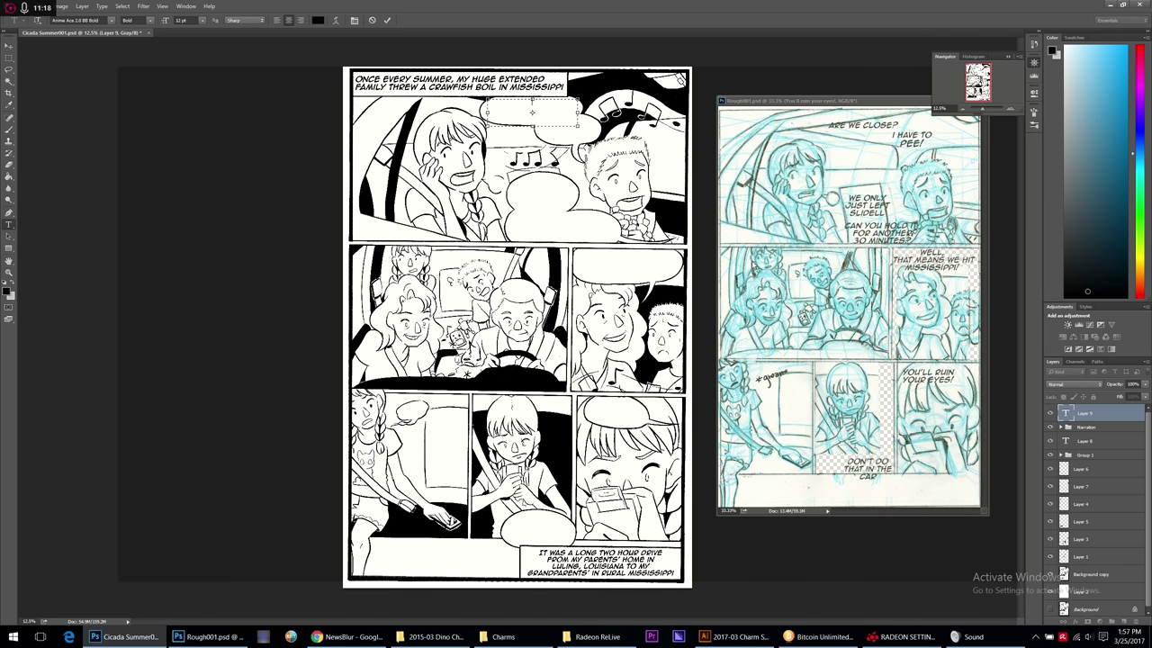
text(ARE WE GETTING CLOSE?)
click(9, 46)
key(Down)
key(Down)
key(Down)
key(Down)
key(Down)
key(Down)
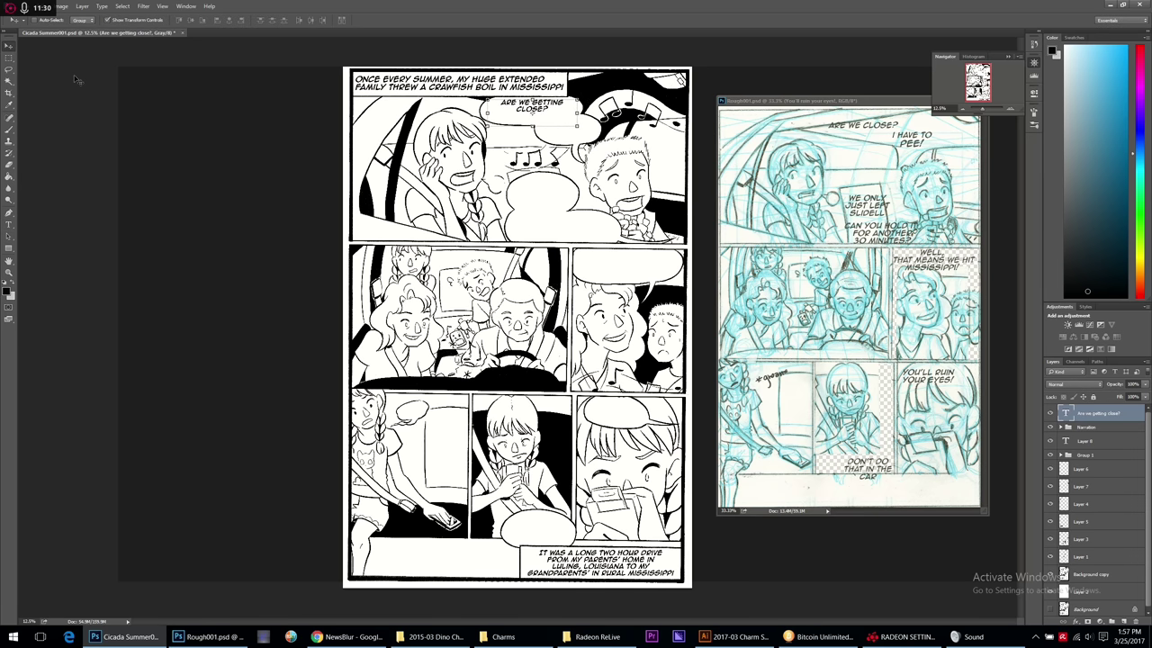
Resize the balloon text to 14 pt and draw a text box in the neighbouring balloon.
click(9, 224)
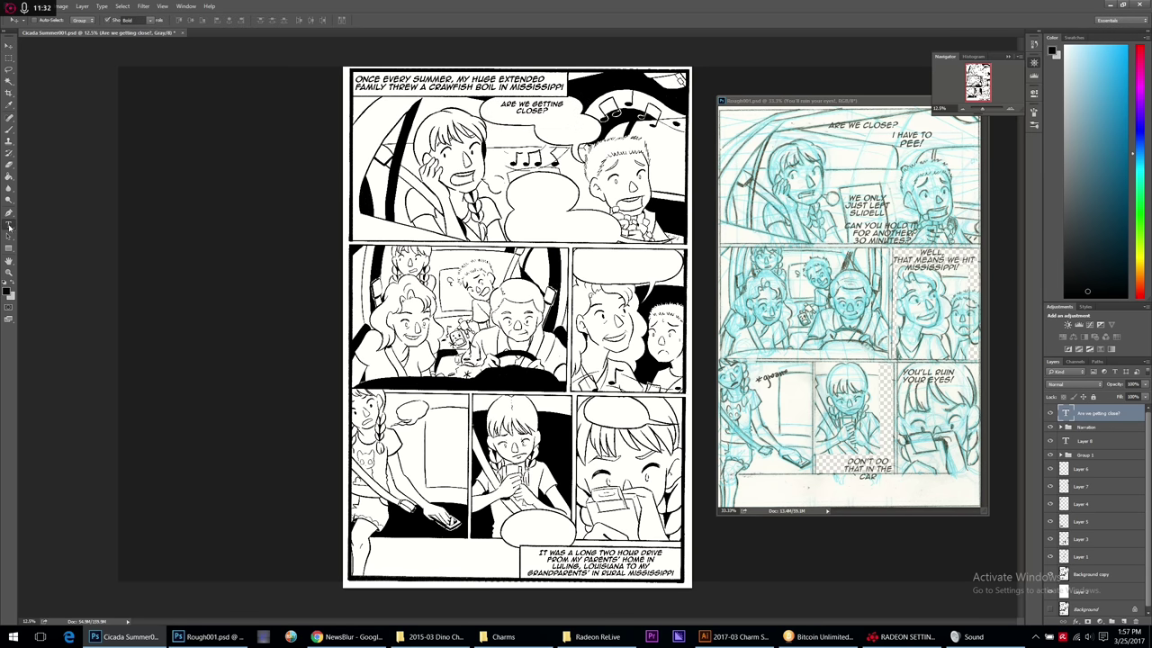
click(551, 110)
key(ctrl+a)
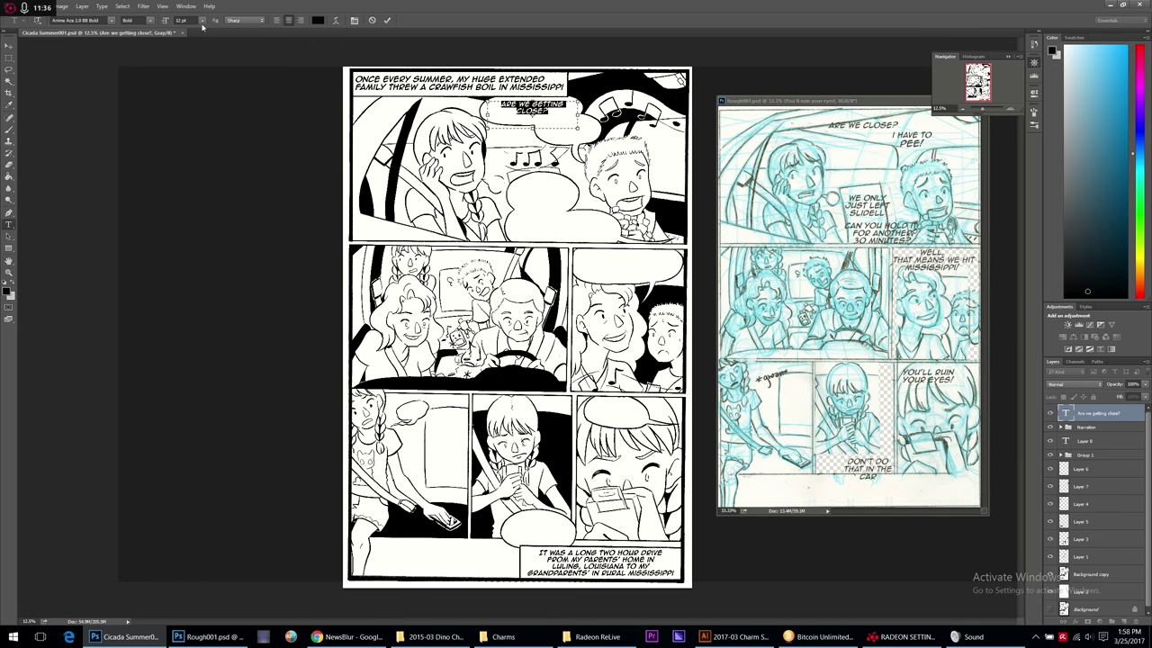
click(204, 20)
click(222, 106)
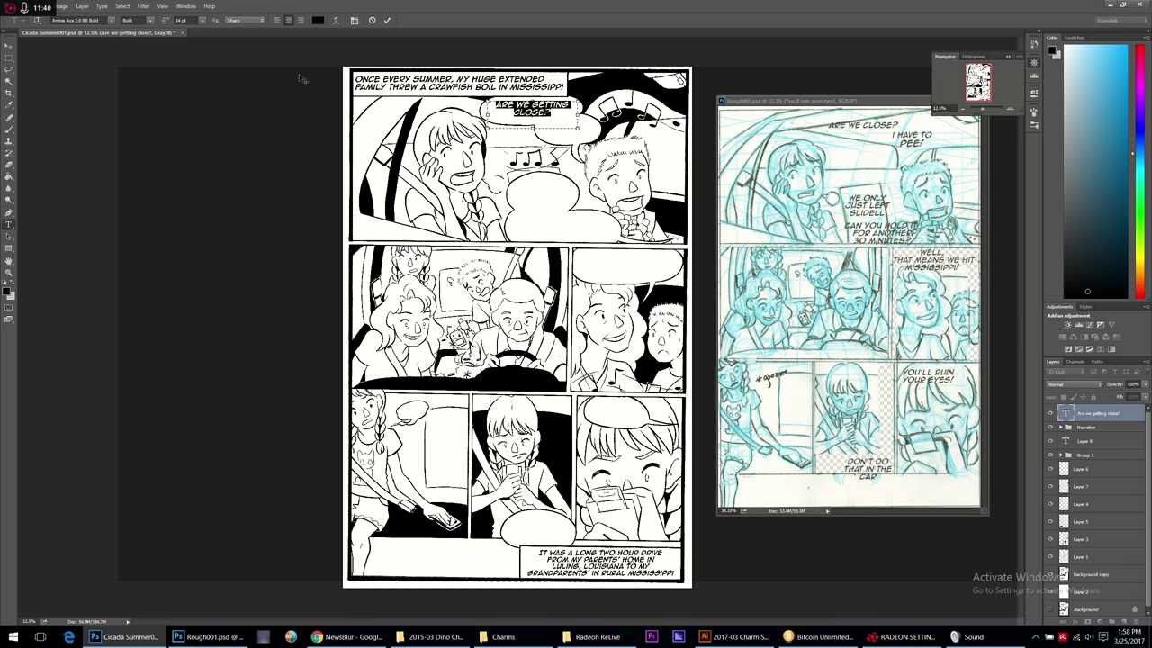
click(387, 19)
drag(538, 122, 601, 147)
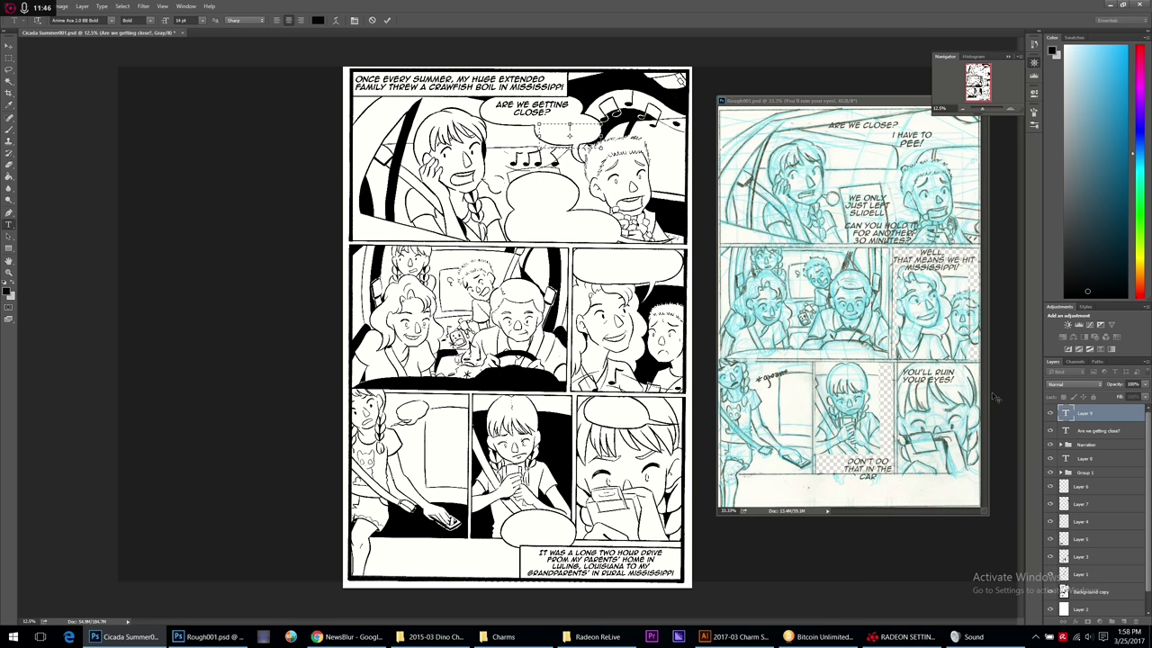
Letter 'I HAVE TO / PEE!' at 18 pt, nudge it up-left, and select both balloon layers.
text(I HAVE TO)
key(Return)
text(PEE!)
key(ctrl+a)
click(204, 20)
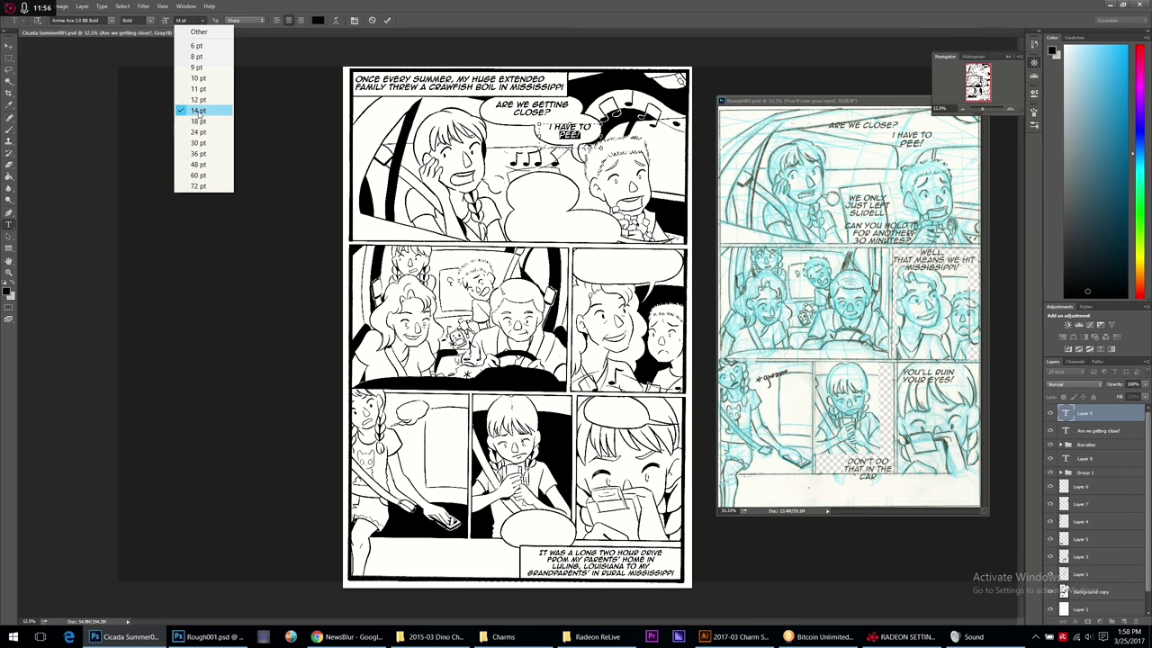
click(202, 122)
click(9, 45)
key(shift+Up)
key(shift+Up)
key(shift+Left)
key(shift+Left)
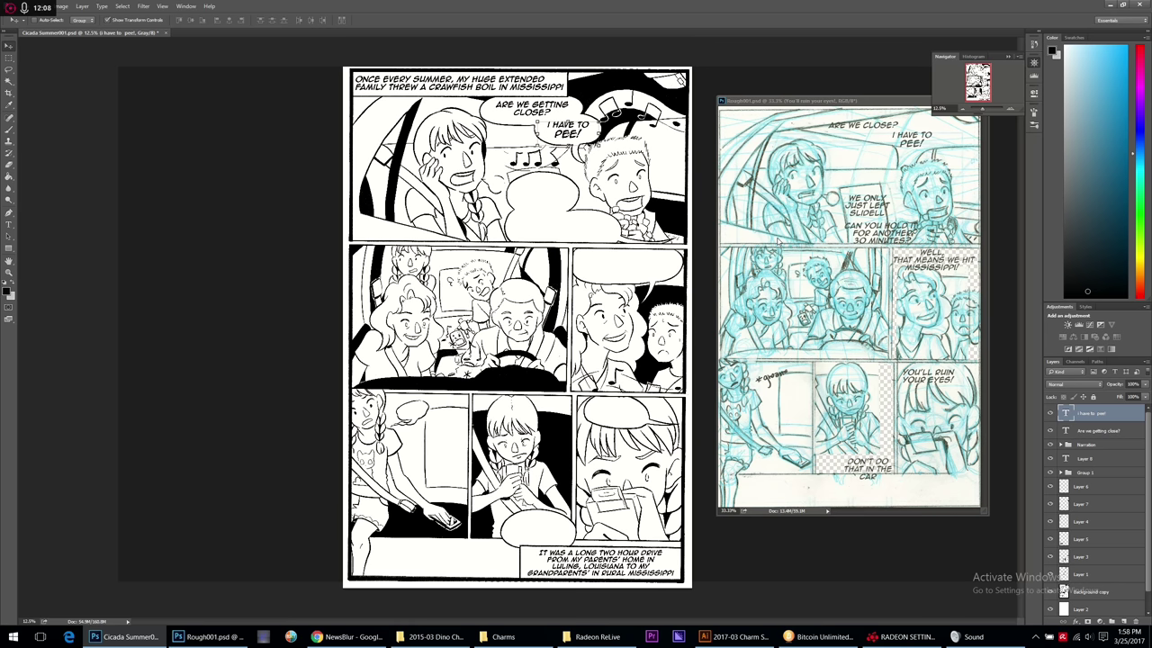
click(1098, 432)
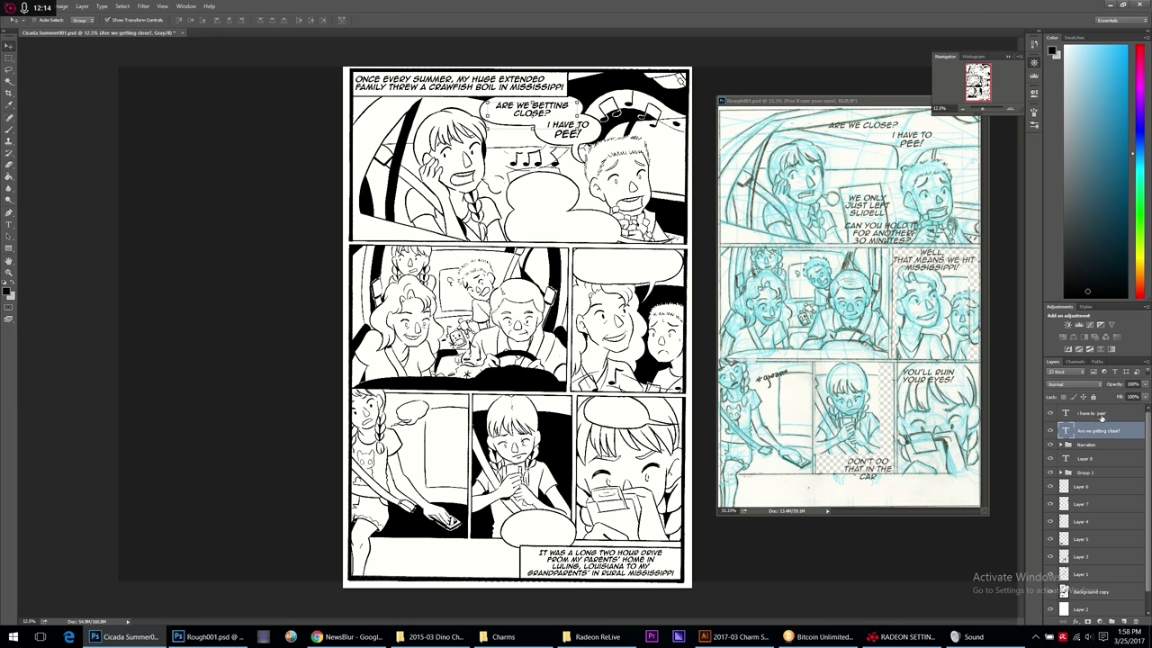
click(1103, 414)
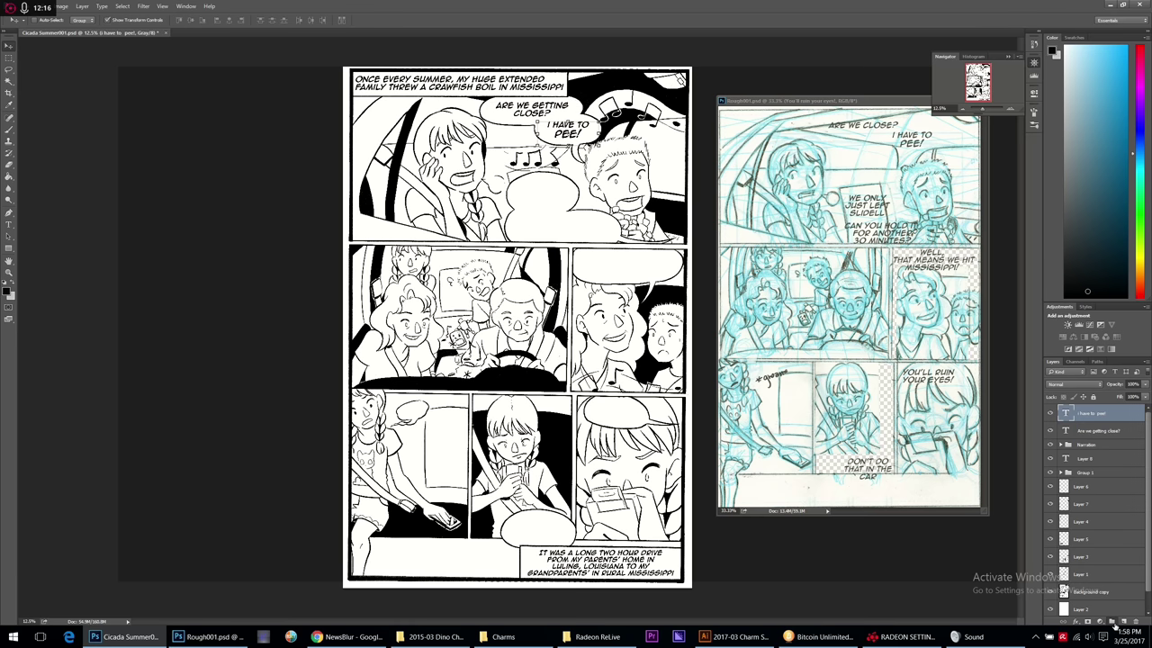
Gather both top-panel balloon layers into a new group named for panel 1, then add a layer.
click(1113, 623)
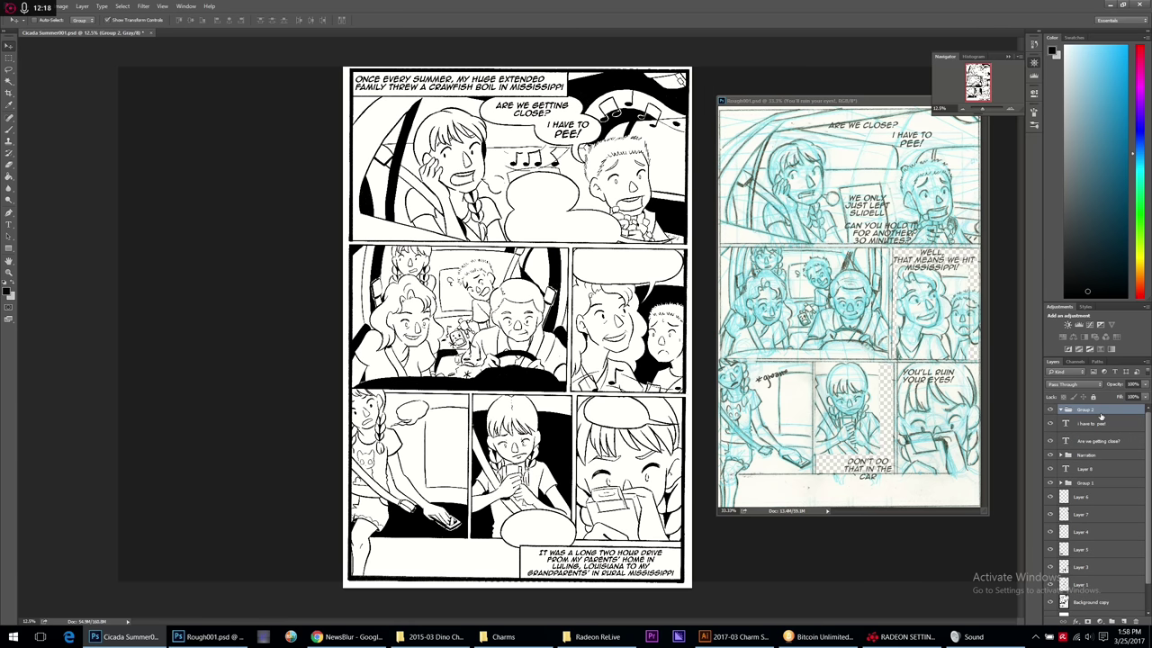
double_click(1089, 410)
text(Cevin Panel 1)
click(1096, 433)
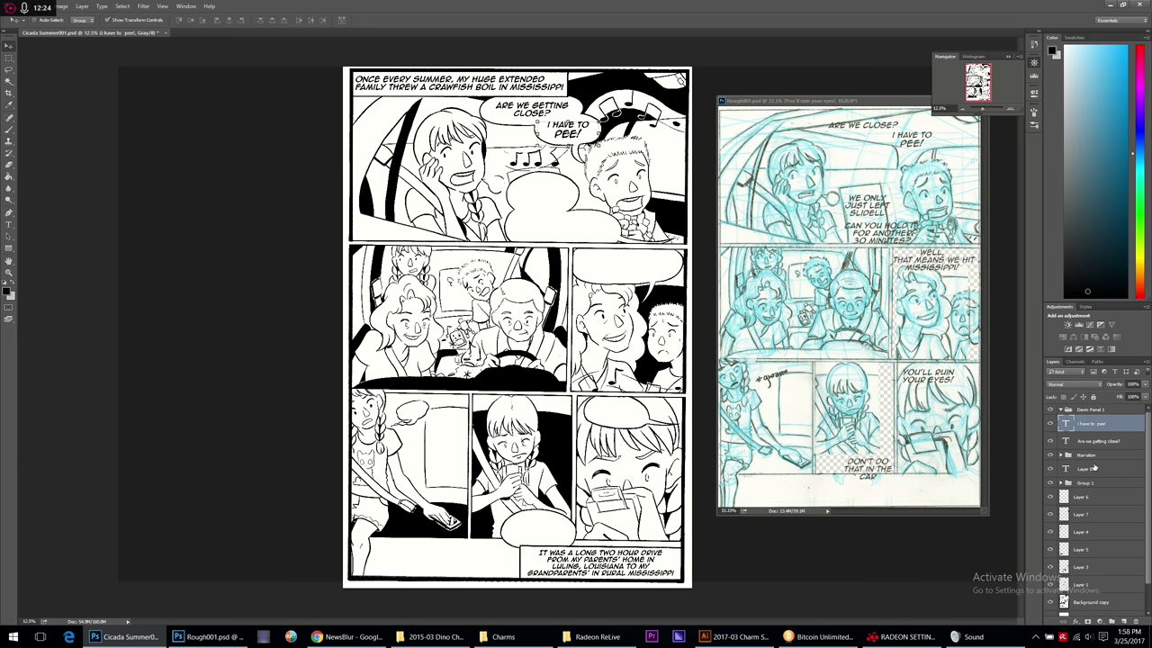
click(1095, 441)
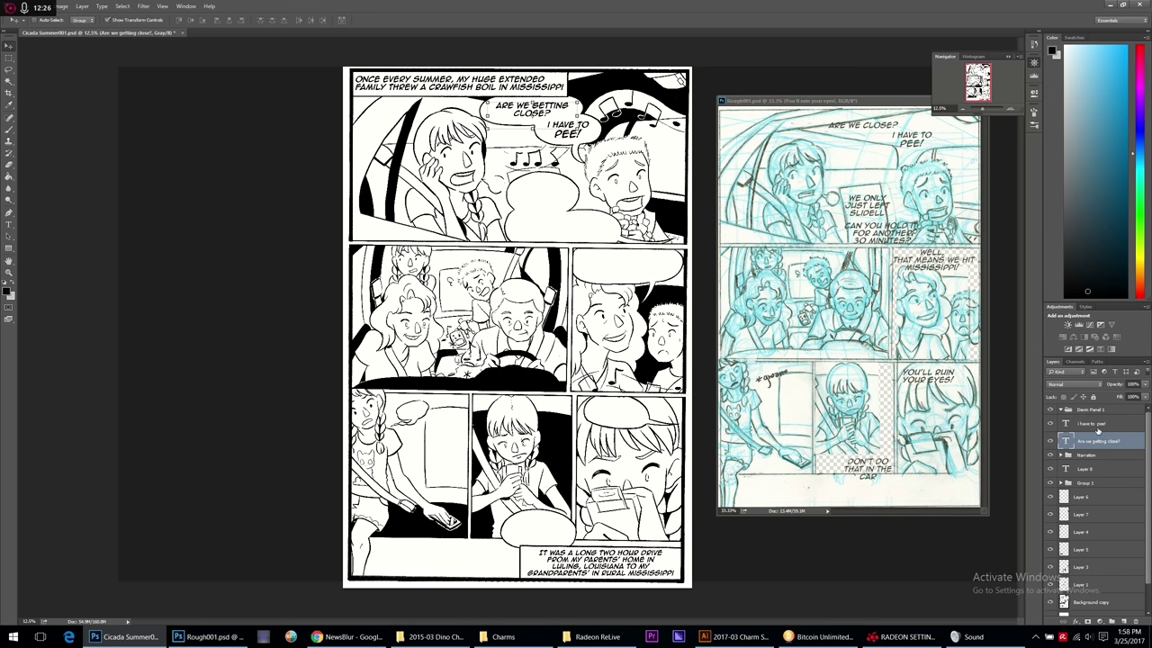
shift+click(1096, 423)
drag(1096, 423, 1091, 411)
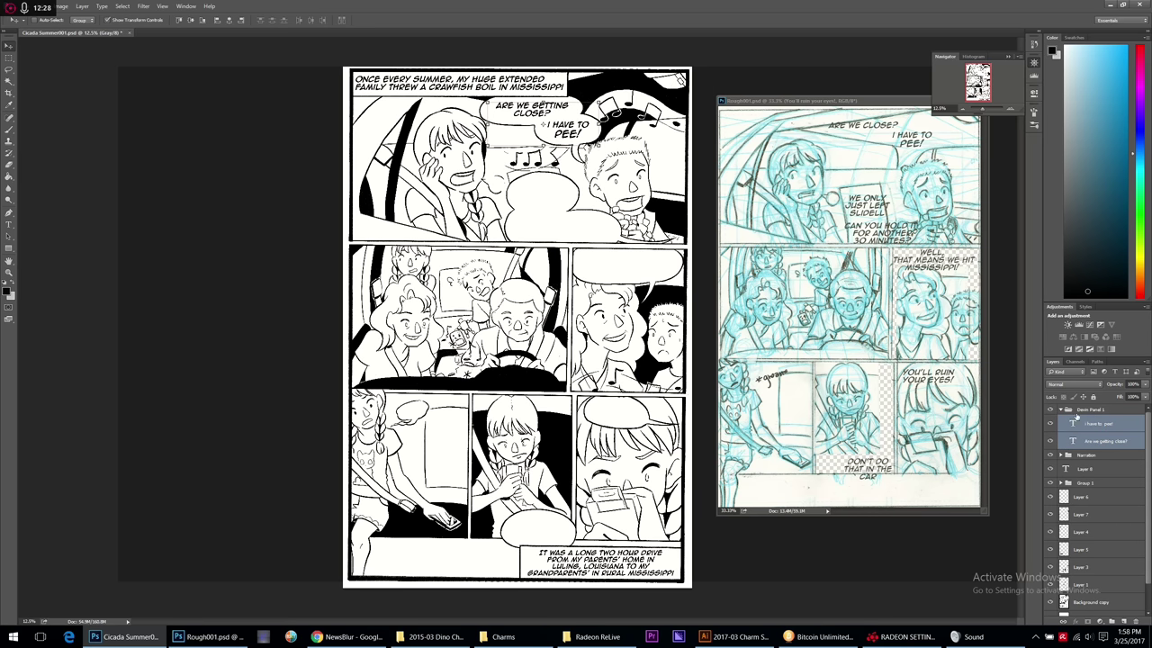
click(1067, 410)
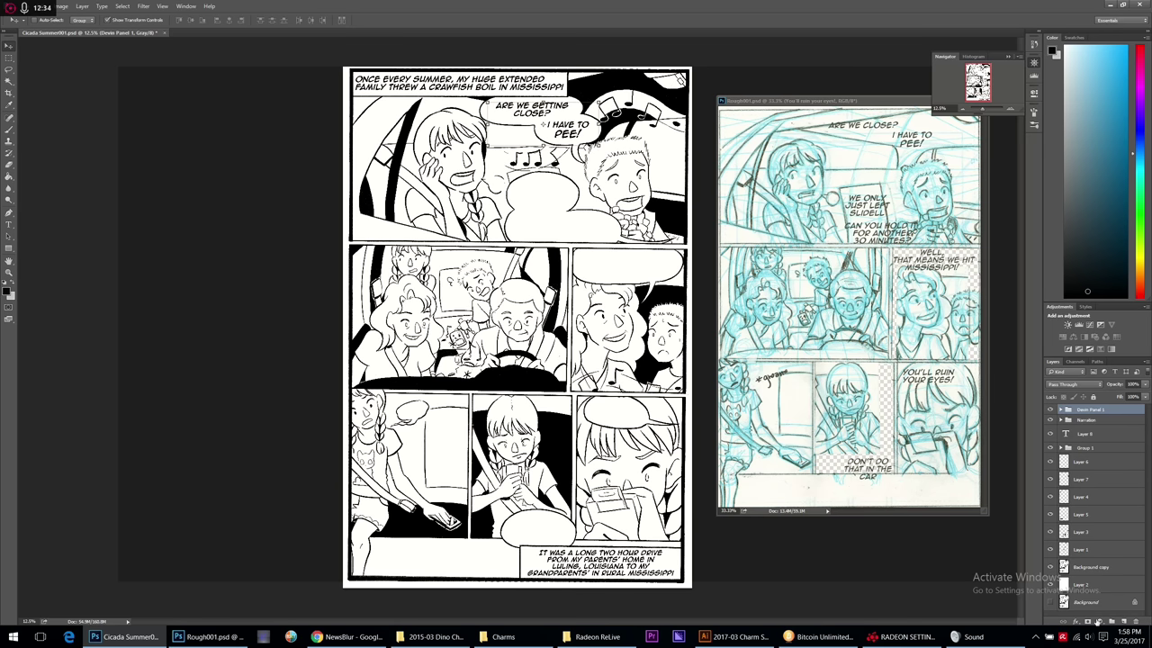
click(1123, 621)
key(t)
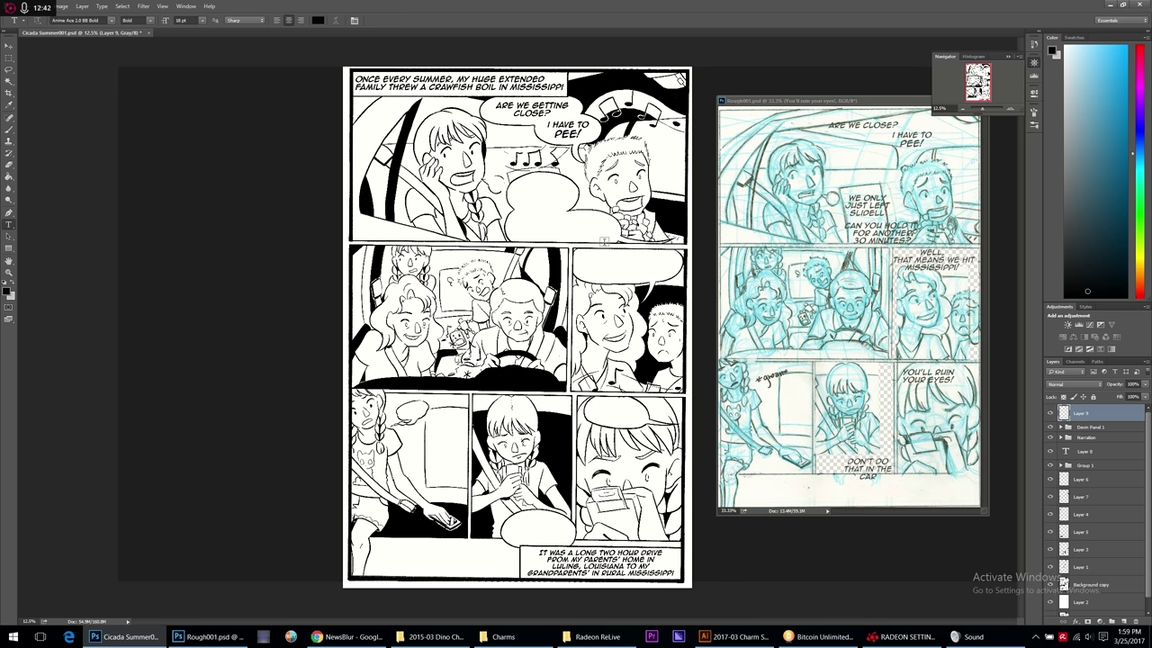
Letter 'WE ONLY JUST LEFT SLIDELL!' at 14 pt in the lower balloon and nudge it into place.
drag(511, 181, 578, 216)
click(200, 23)
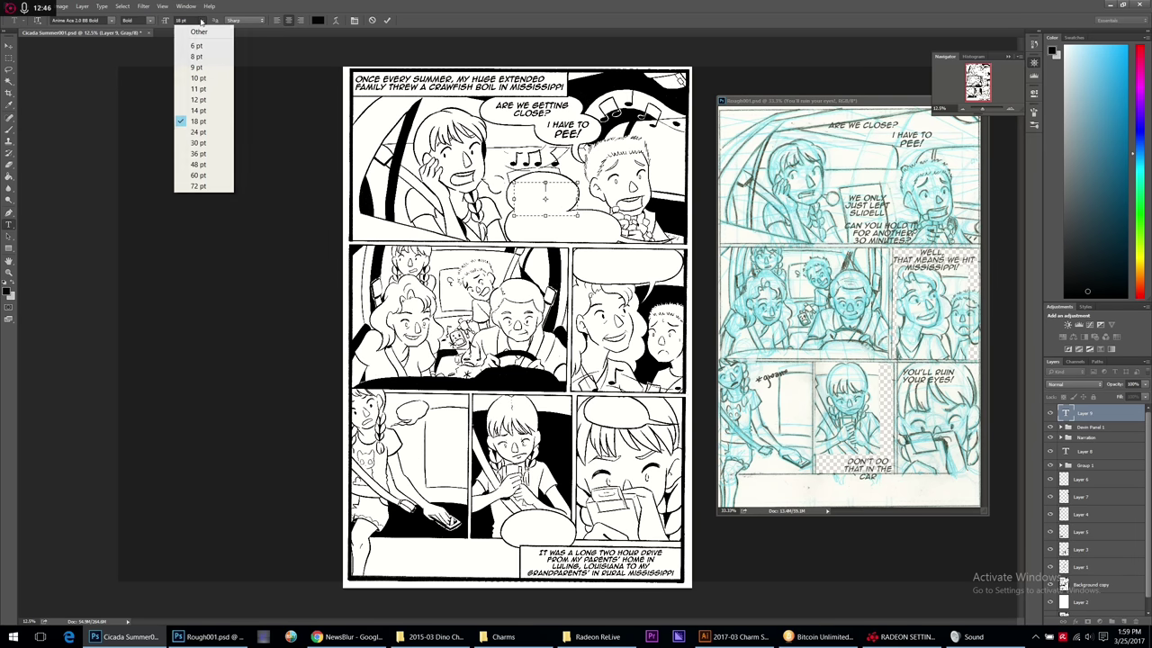
click(194, 111)
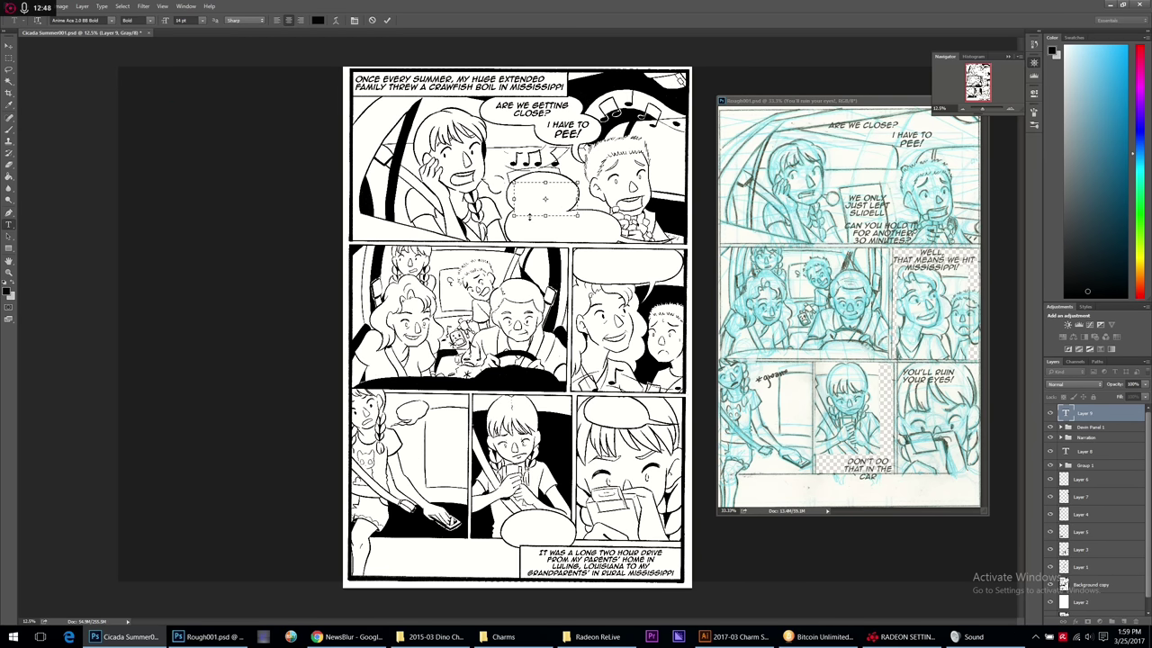
text(WE JUST LEFT S)
key(BackSpace)
key(BackSpace)
key(BackSpace)
key(BackSpace)
key(BackSpace)
key(BackSpace)
key(BackSpace)
key(BackSpace)
key(BackSpace)
key(BackSpace)
key(BackSpace)
key(BackSpace)
text(ONLY J)
key(BackSpace)
text(JUST LEFT SLIDELL!)
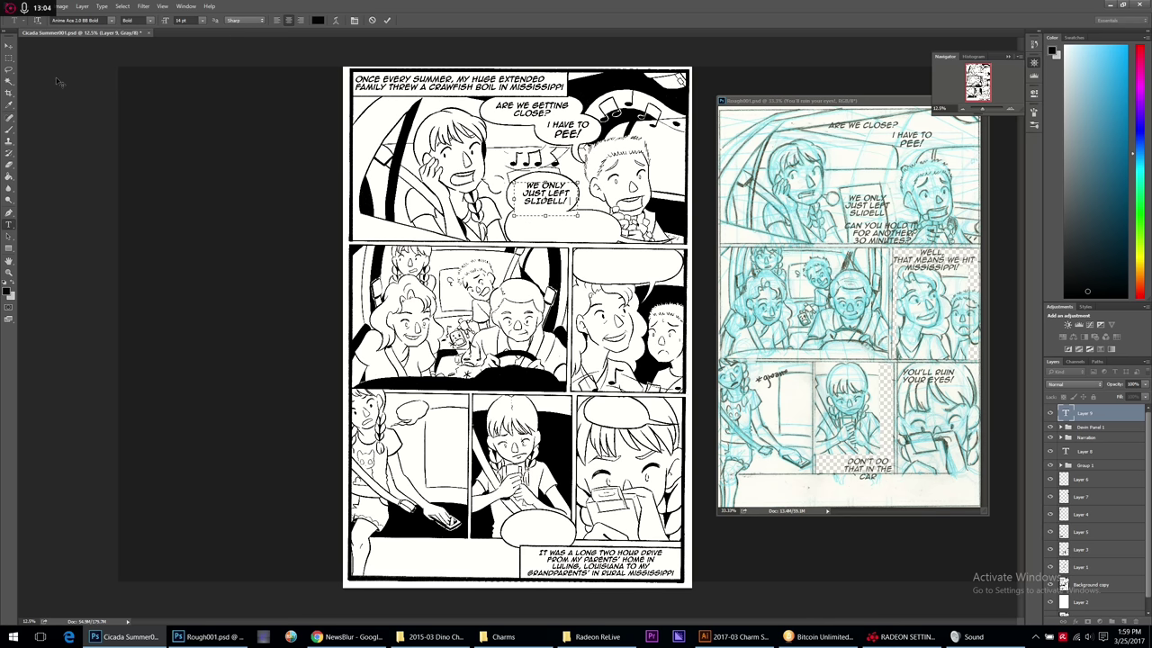
click(7, 46)
key(shift+Left)
key(shift+Left)
key(shift+Up)
key(shift+Up)
key(shift+Up)
key(shift+Up)
key(shift+Right)
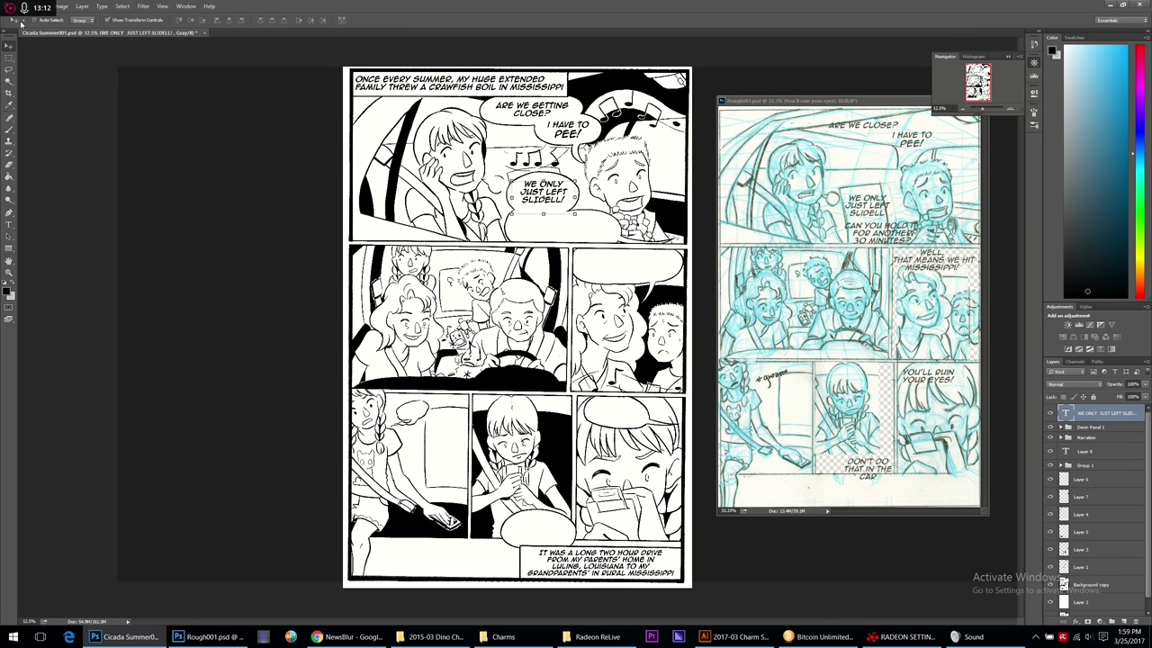
Letter 'CAN YOU HOLD IT FOR ANOTHER 30 MINUTES?' without hyphenation and shift it slightly left.
click(9, 225)
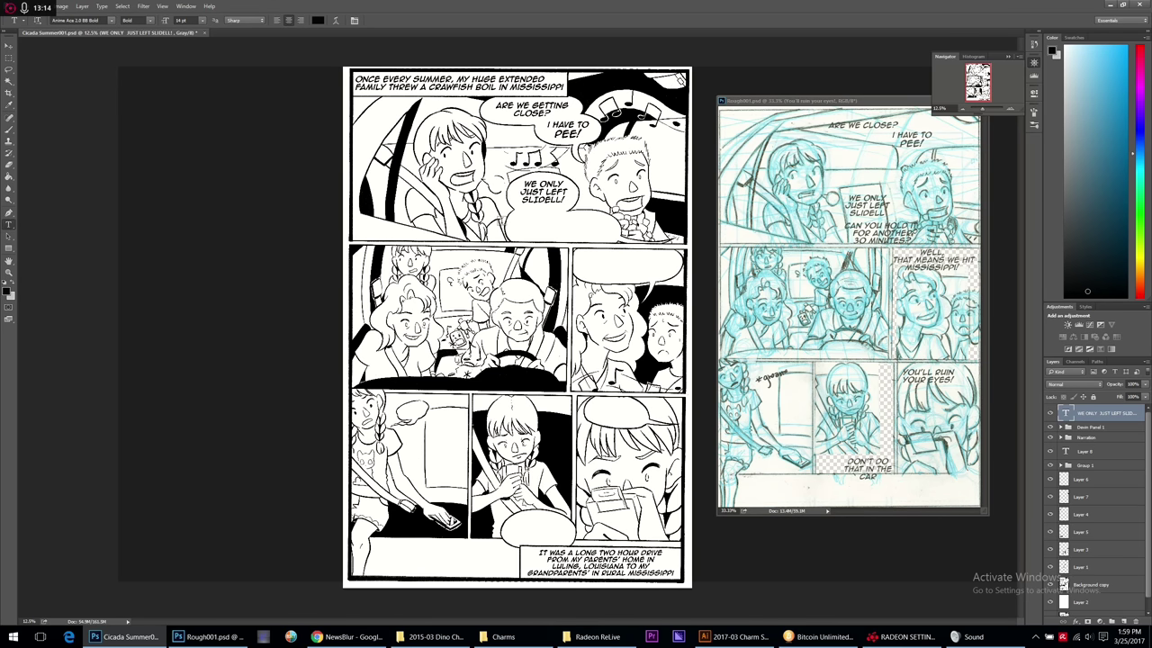
drag(513, 203, 619, 242)
text(CAN YOU HOLD IT FOR ANOTHER 30)
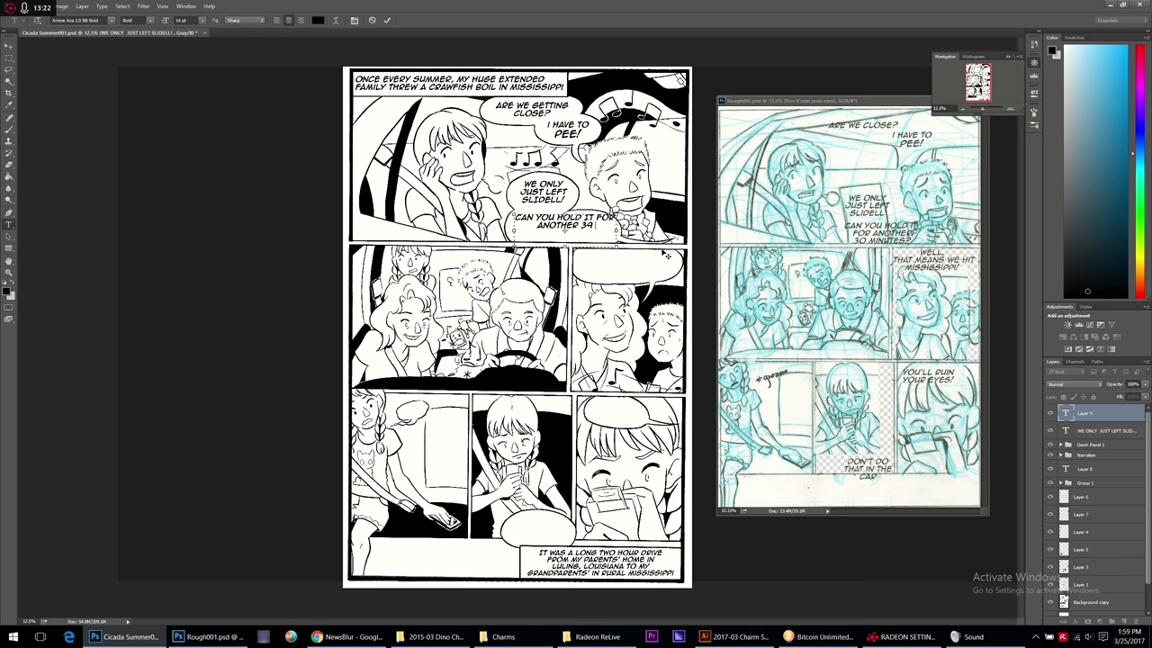
text( MIN-UTES?)
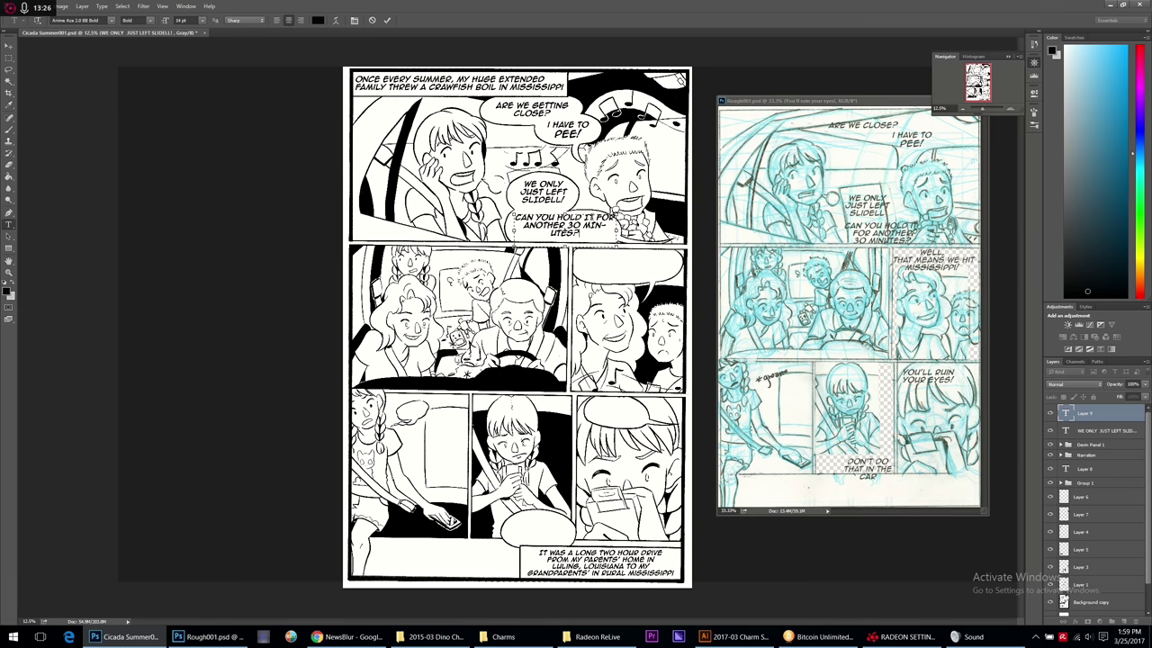
key(ctrl+alt+shift+h)
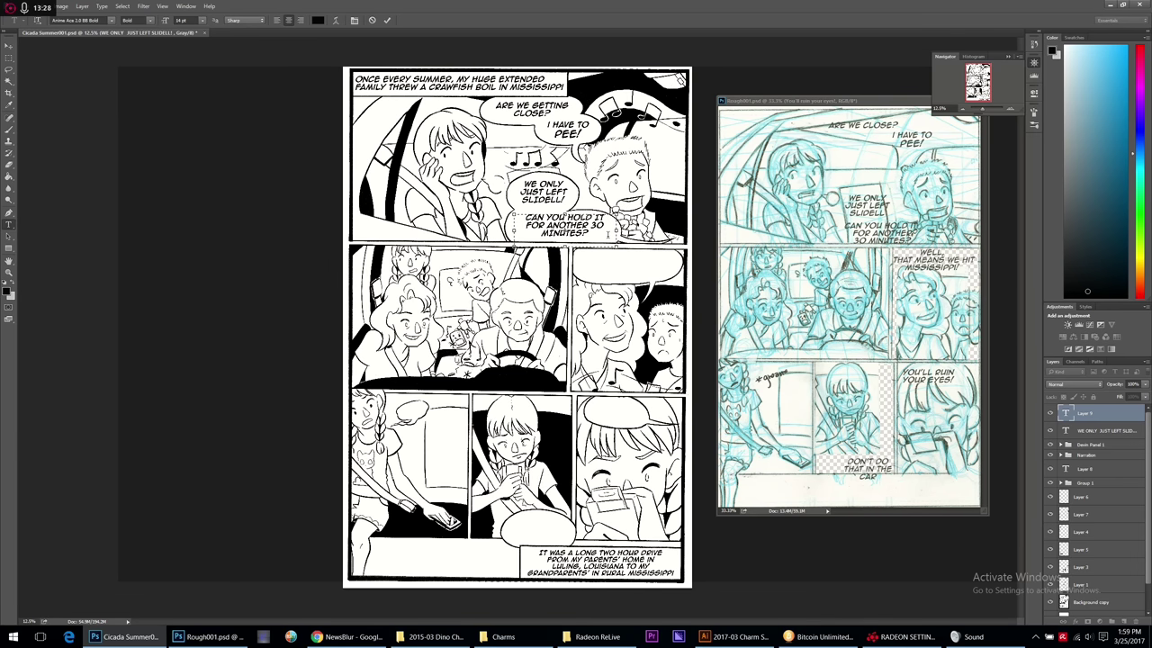
click(9, 46)
drag(562, 219, 559, 219)
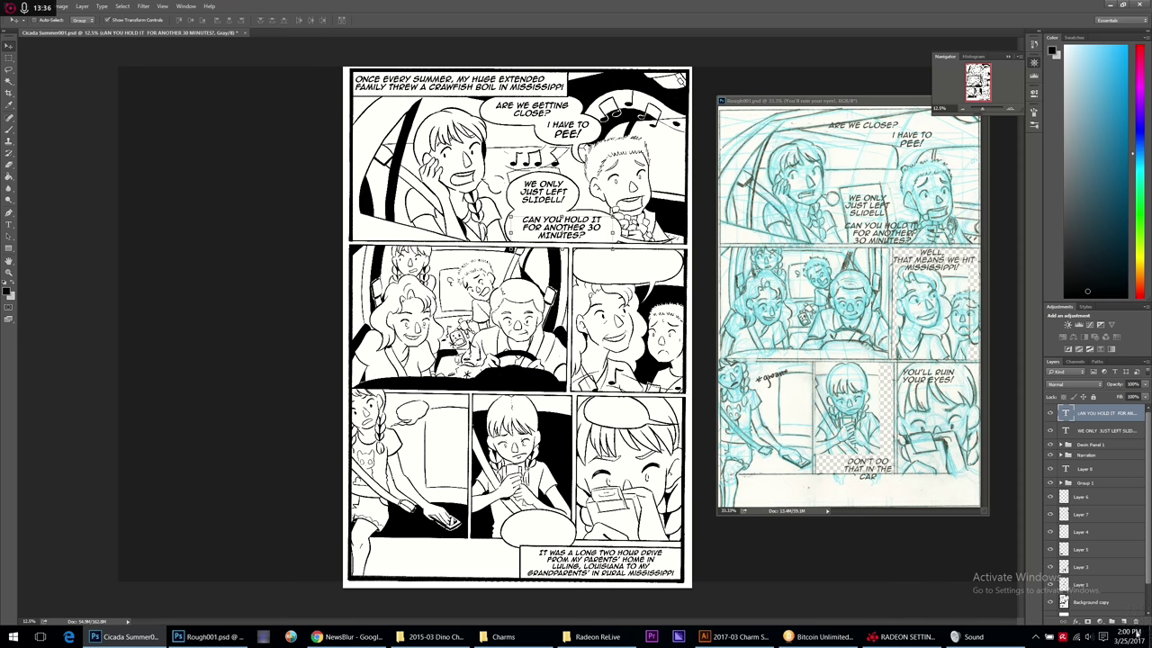
Group the SLIDELL! and CAN YOU HOLD IT layers under 'Mom Panel 1', then add a layer.
click(1111, 622)
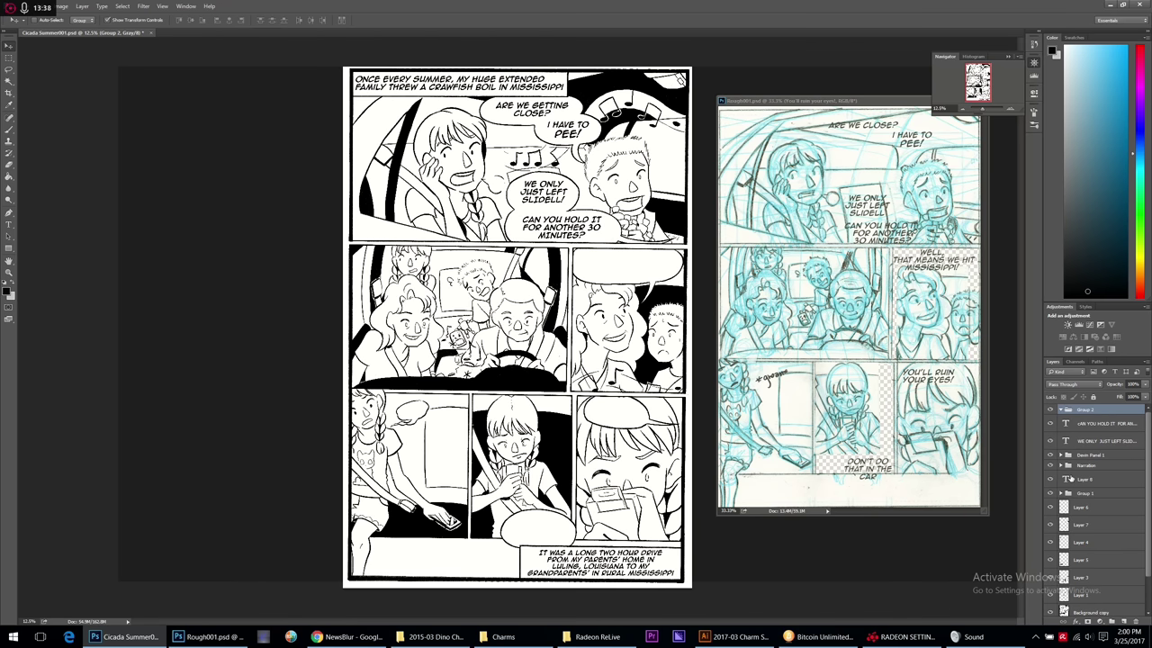
double_click(1089, 410)
text(MOM)
key(Tab)
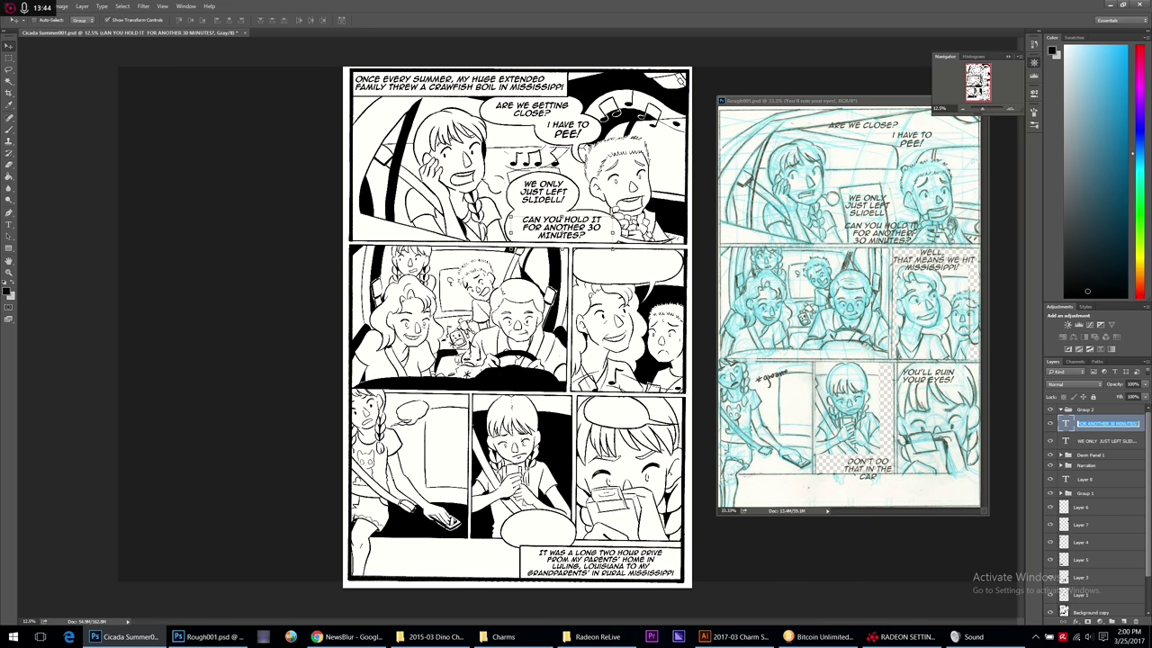
click(1091, 410)
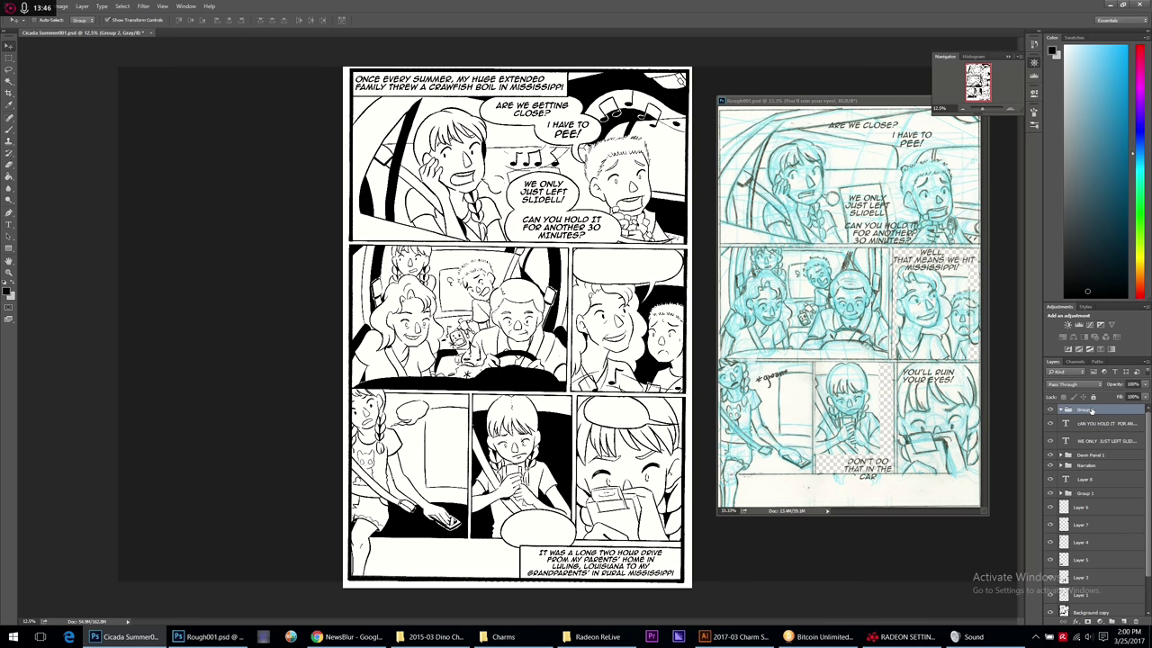
double_click(1090, 410)
text(Mom Pa)
text(Mom)
click(1100, 440)
click(1102, 425)
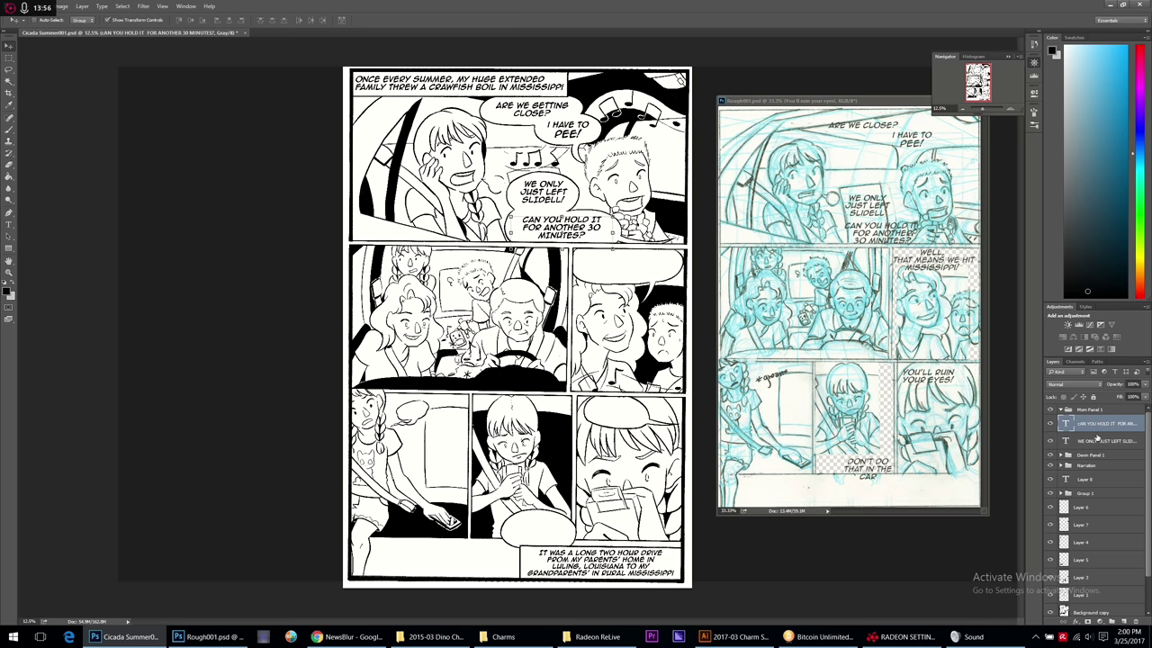
shift+click(1097, 441)
drag(1098, 440, 1089, 409)
click(1059, 412)
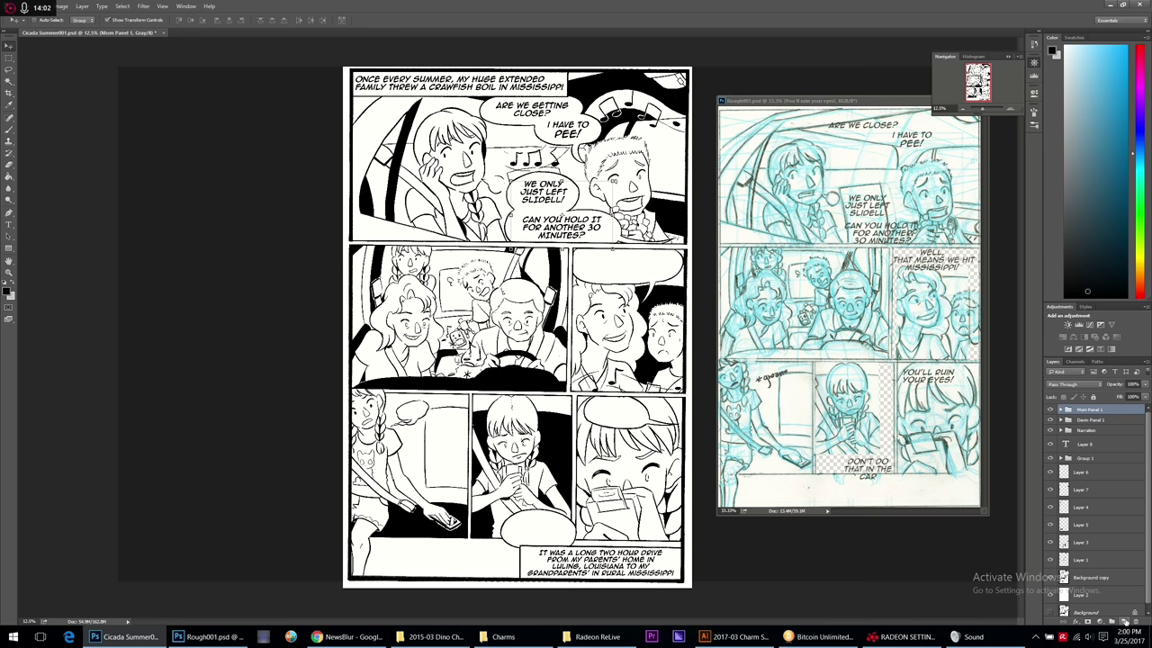
click(1125, 620)
Letter 'BY THE SOUND OF THE STATIC, WE JUST HIT MISSISSIPPI' in the next balloon and nudge it down.
key(t)
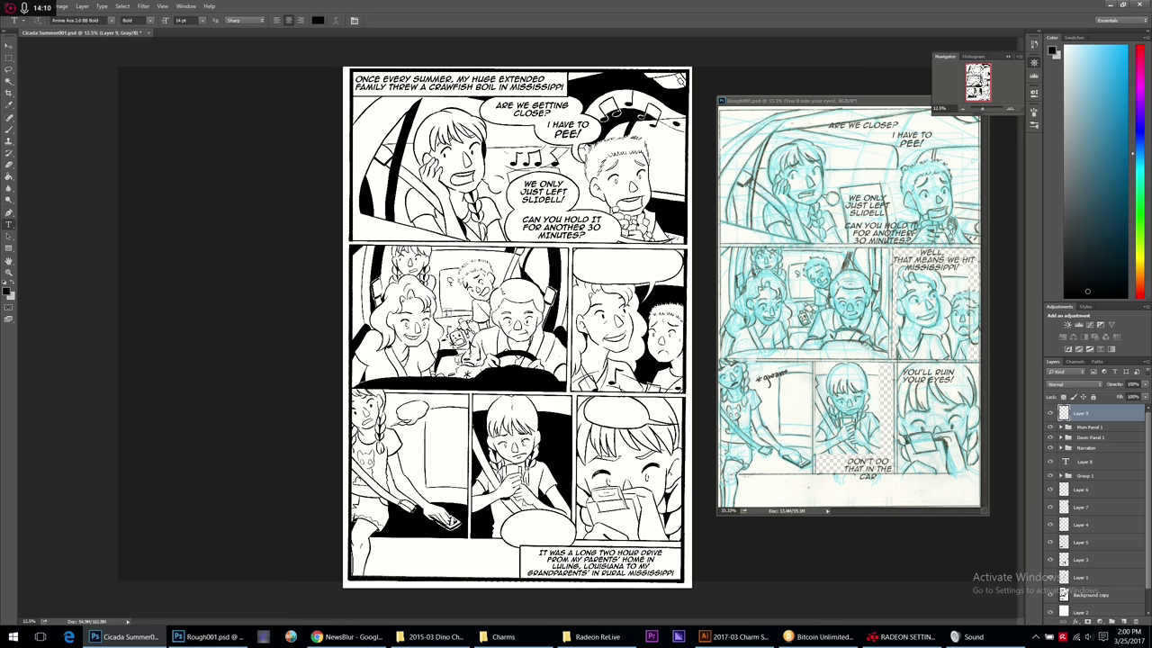
drag(573, 251, 681, 279)
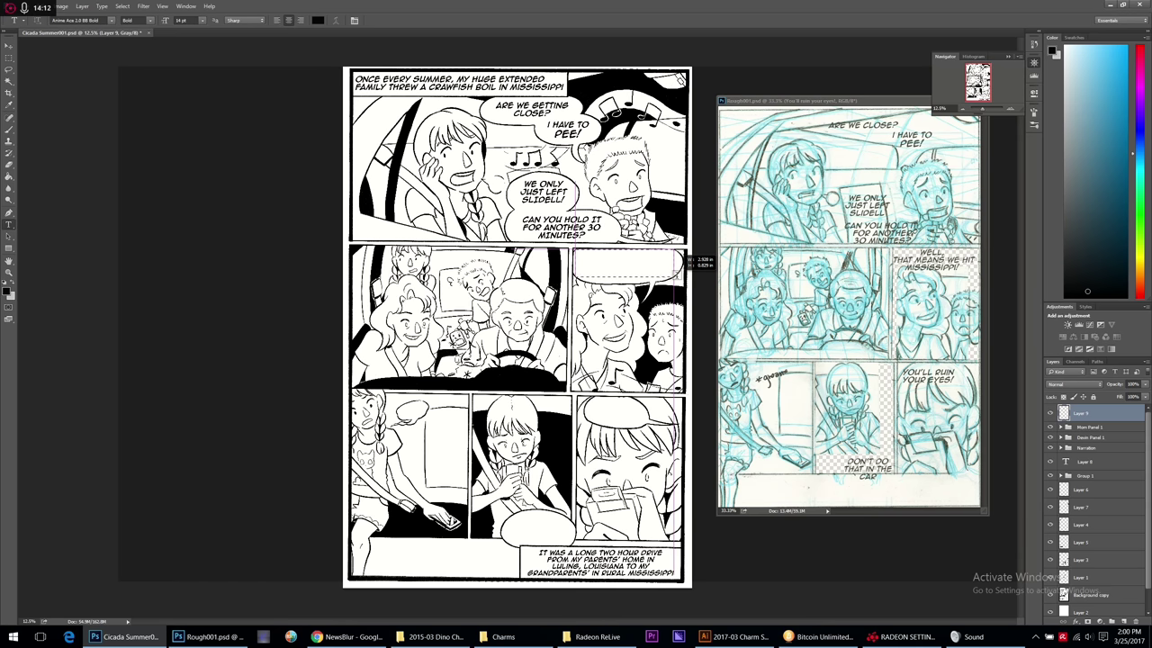
text(BY T)
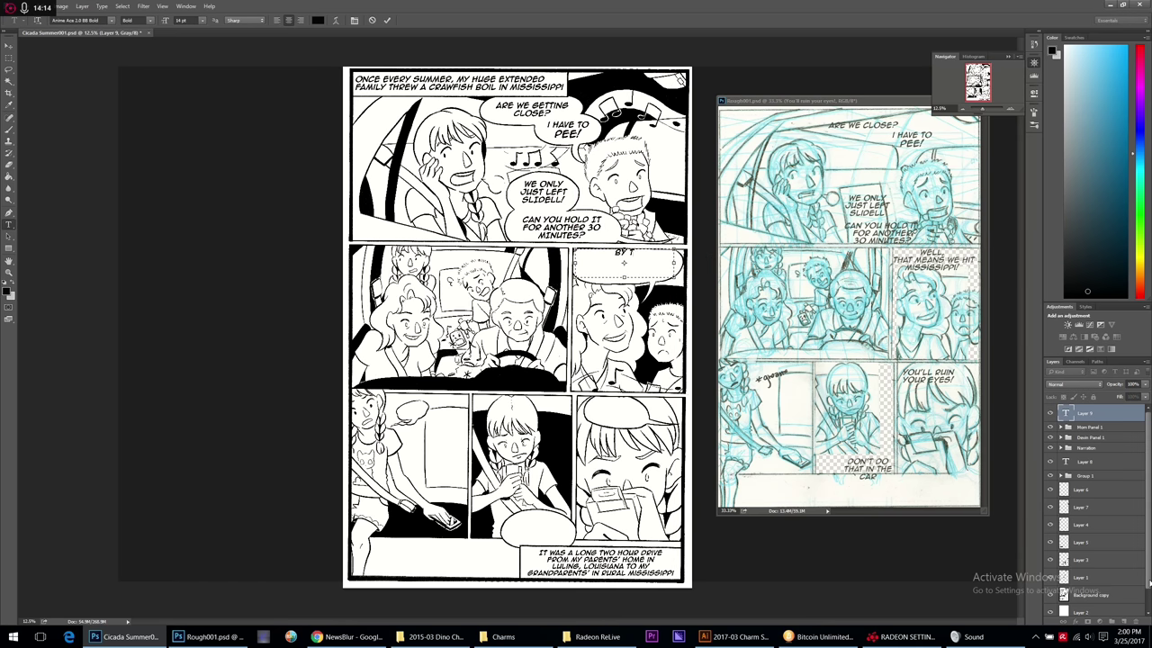
text(HE SOUND OF THE STATIC, WE JUWT)
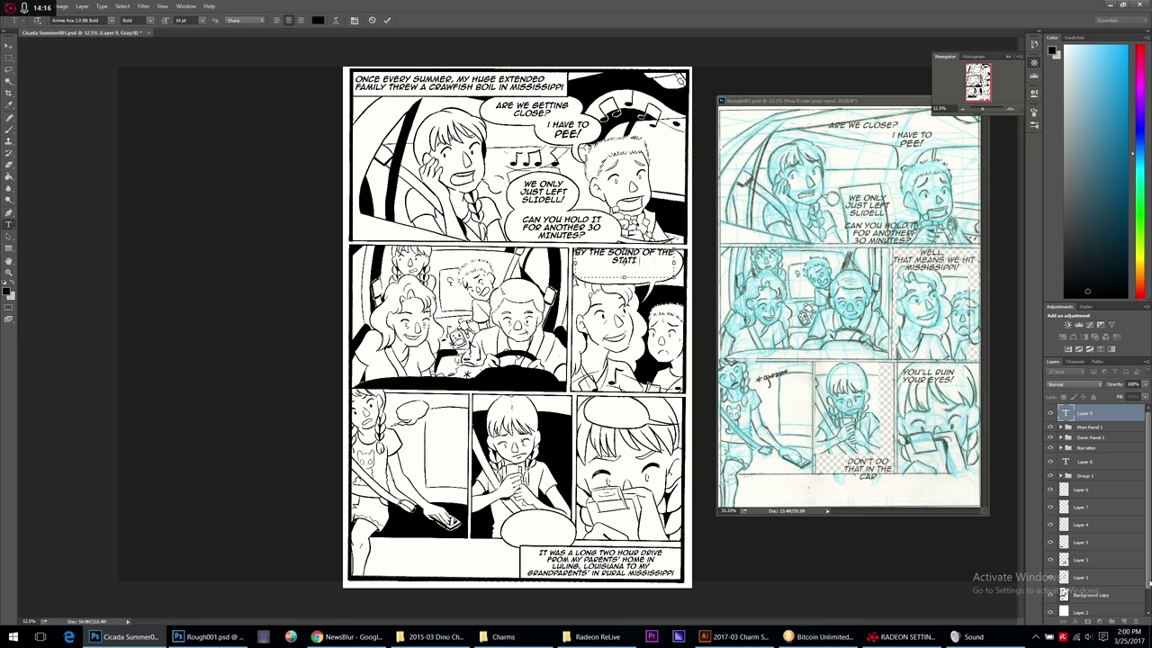
key(BackSpace)
key(BackSpace)
text(ST HIT MISSISSIPPI)
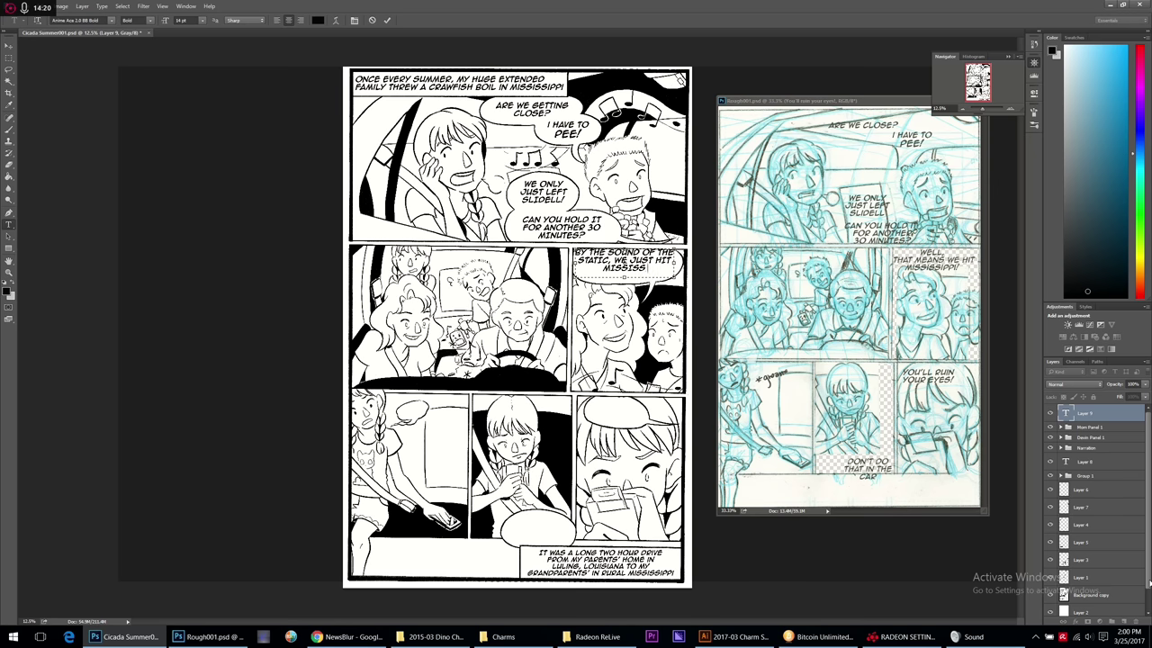
click(9, 44)
key(Down)
key(Down)
key(Down)
key(Down)
key(Down)
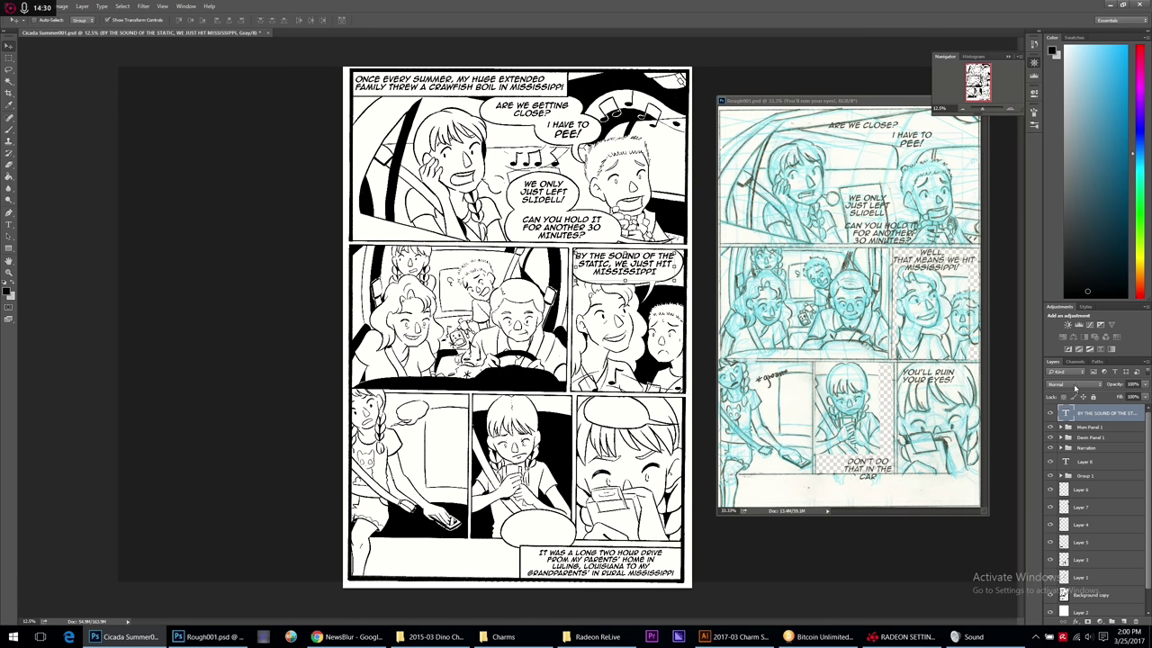
Rename the new text layer 'Mom Panel 3'.
double_click(1091, 413)
text(mOM)
click(9, 224)
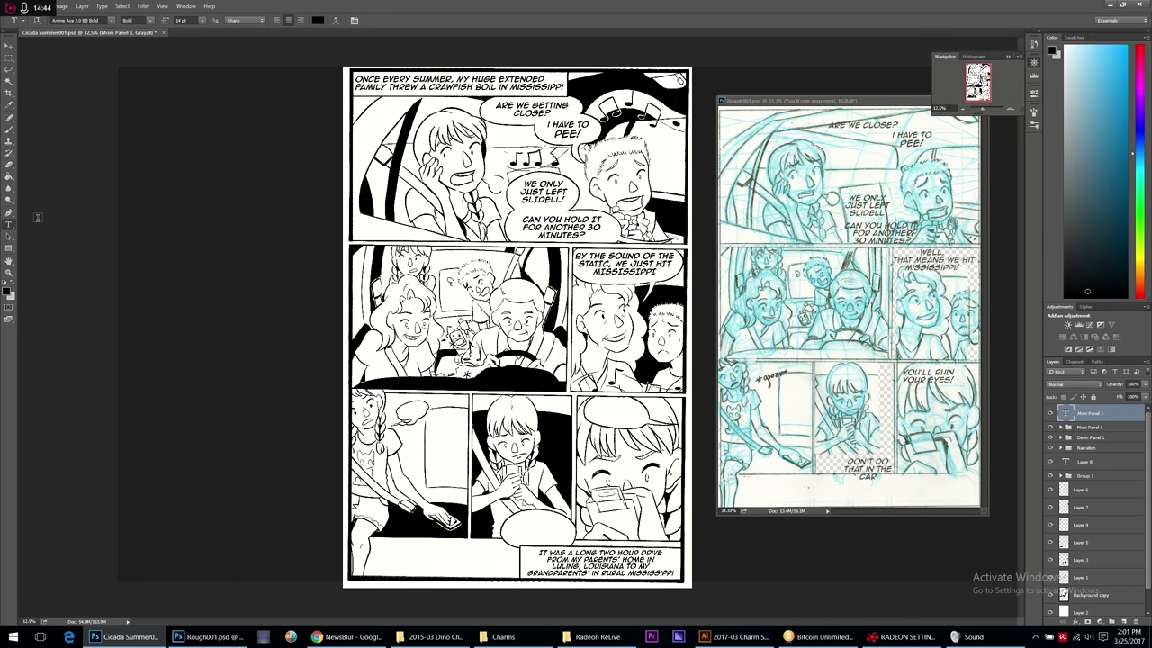
Zoom in and letter 'UGH' in the bottom-left balloon, shifting it left inside the balloon.
click(1009, 109)
click(1010, 109)
click(1010, 110)
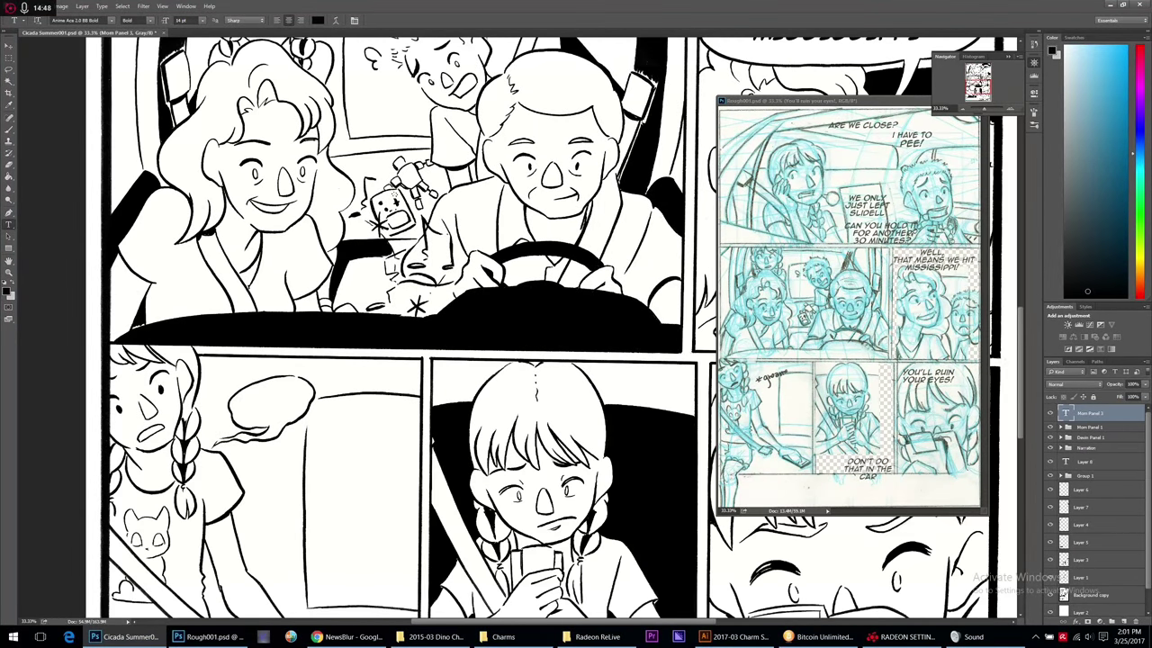
scroll(540, 324, down, 3)
drag(262, 288, 338, 329)
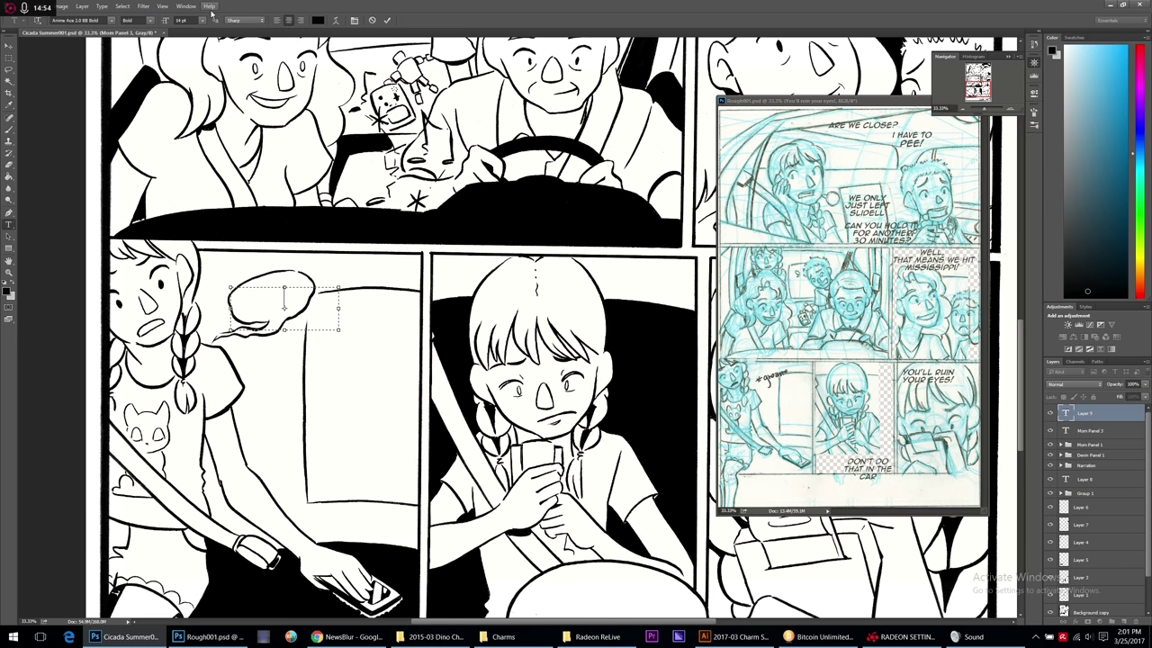
text(UGH)
click(9, 45)
drag(323, 323, 310, 324)
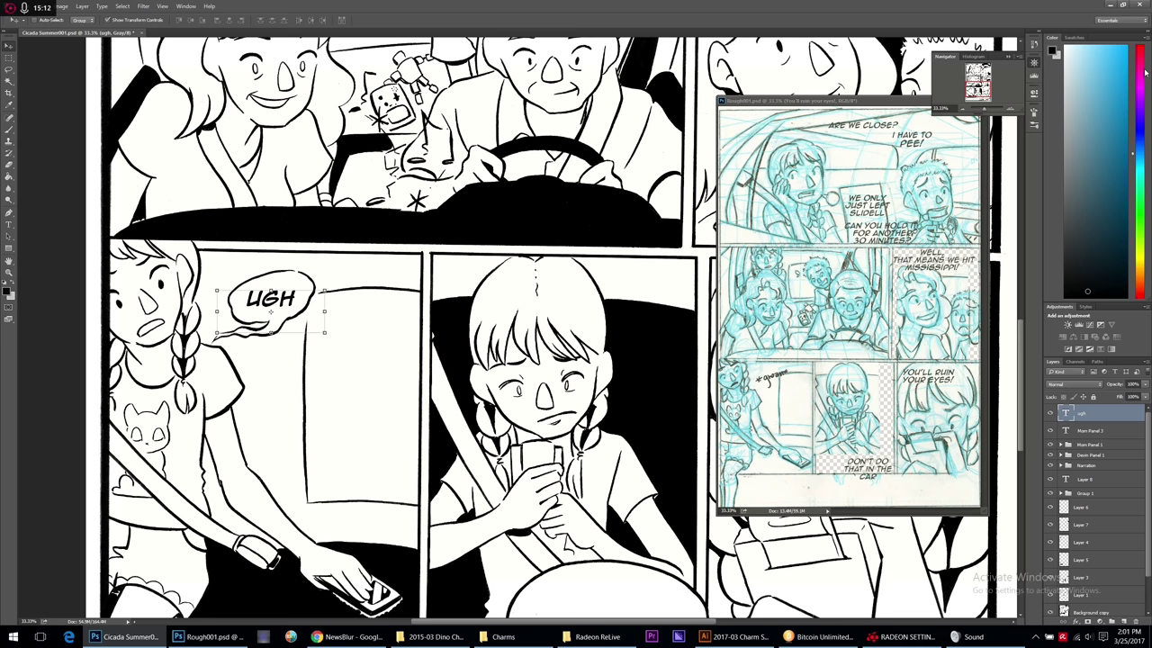
Toggle the inked line art layer's visibility and make it the active layer.
scroll(1076, 540, down, 2)
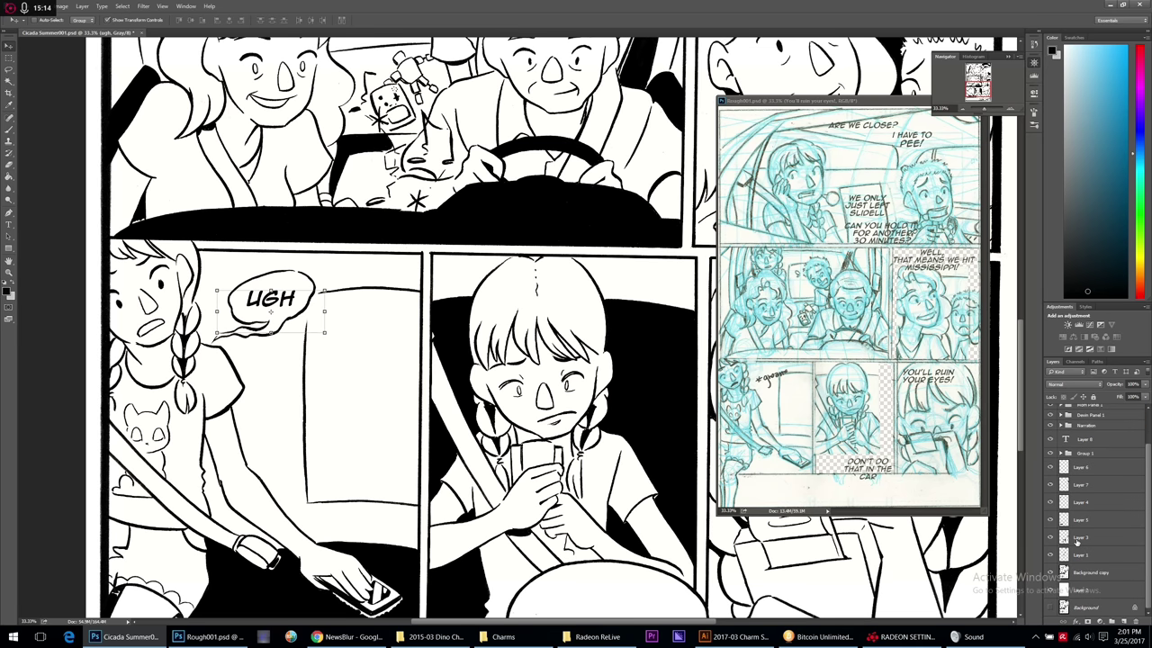
click(1051, 574)
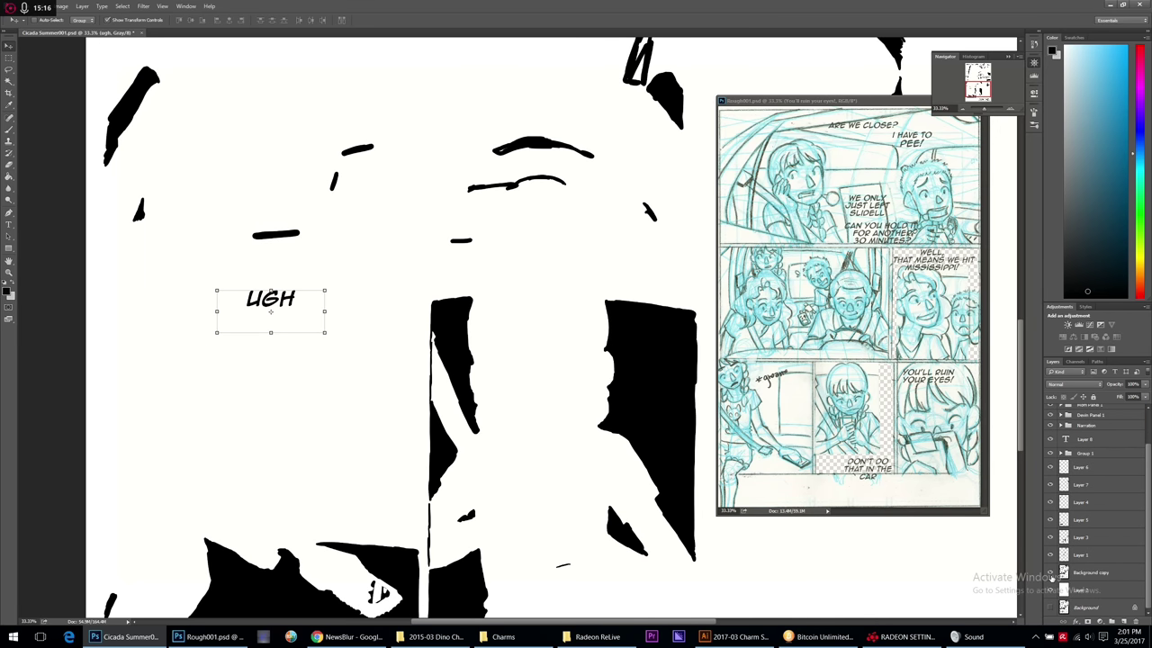
click(1050, 574)
click(1054, 576)
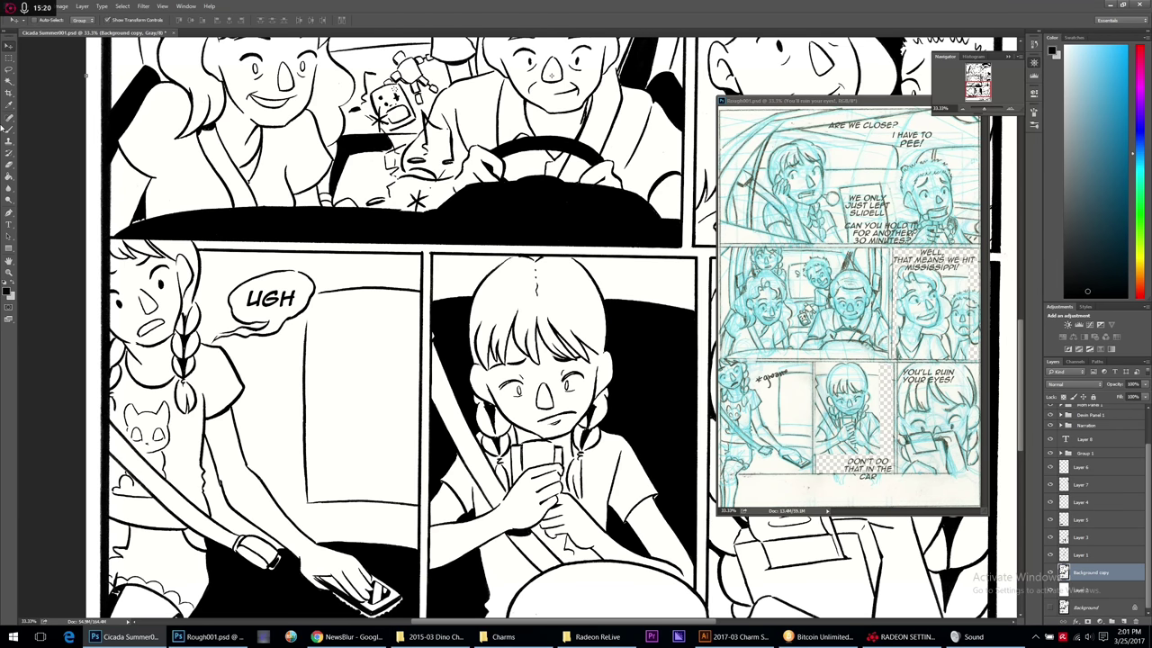
Lasso the UGH balloon artwork, rotate it about 13°, apply the rotation, and deselect.
click(8, 70)
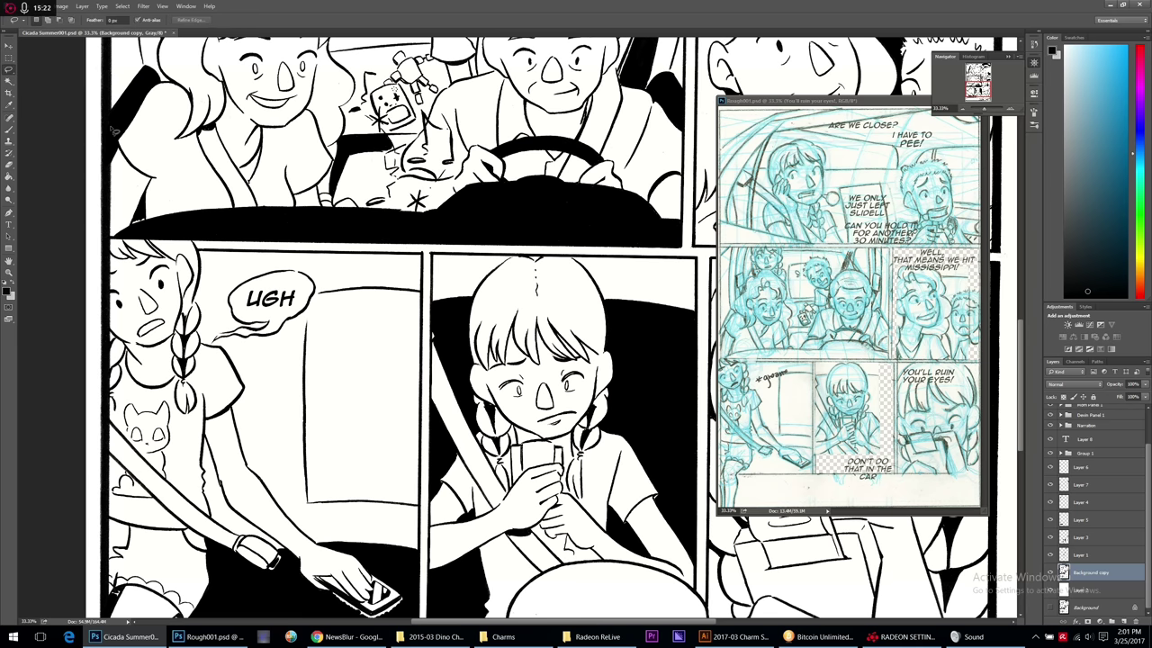
mouse_move(313, 272)
mouse_down()
mouse_move(278, 258)
mouse_move(236, 274)
mouse_move(212, 342)
mouse_move(270, 356)
mouse_move(316, 315)
mouse_move(322, 271)
mouse_up()
key(v)
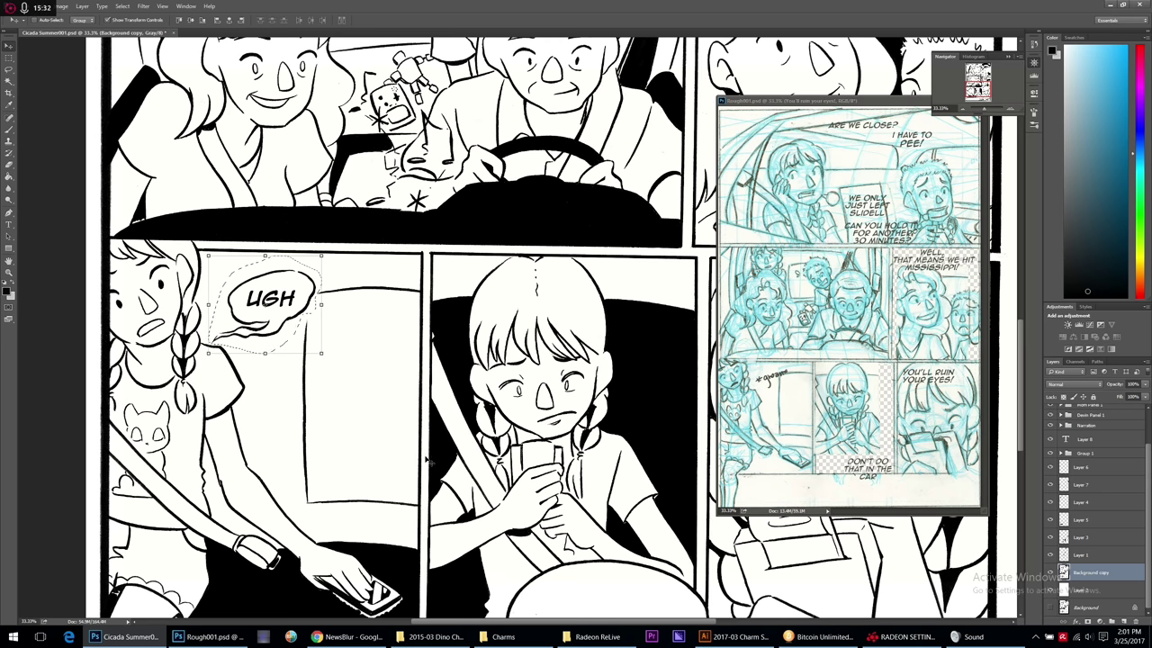
drag(325, 365, 322, 398)
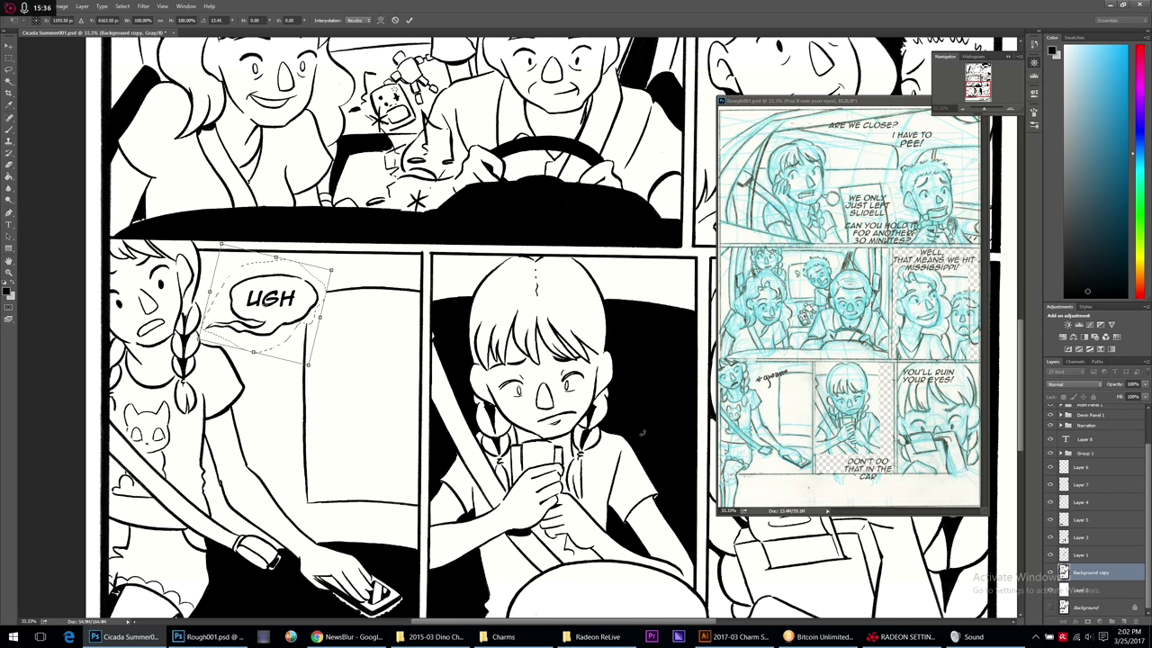
key(Return)
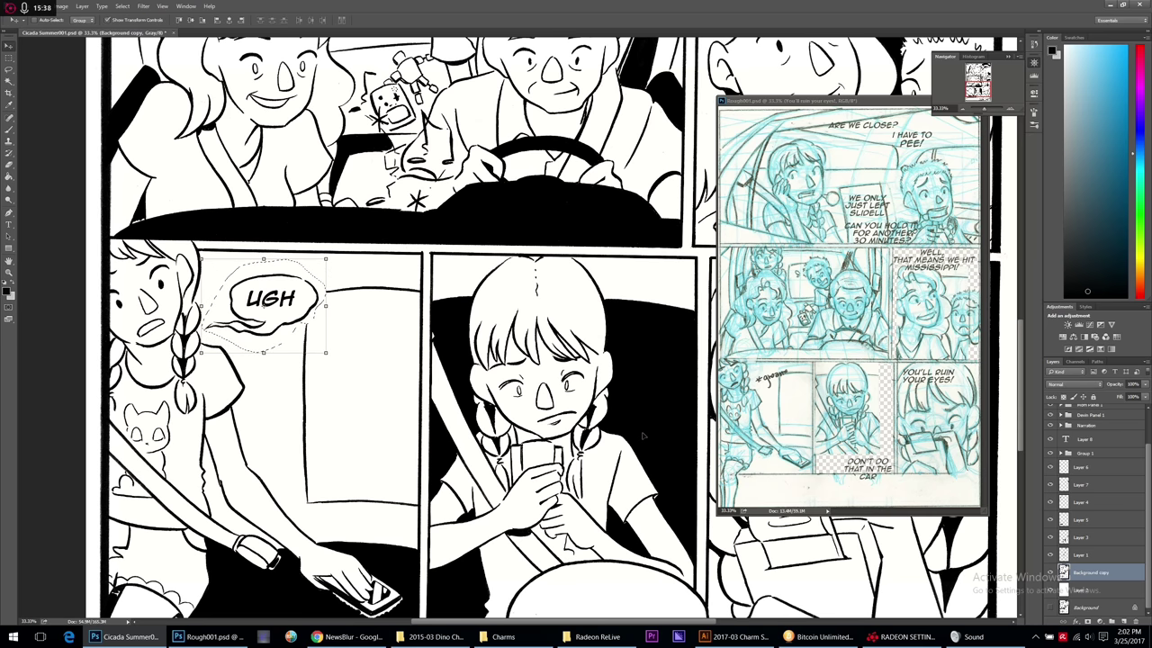
click(122, 6)
click(135, 24)
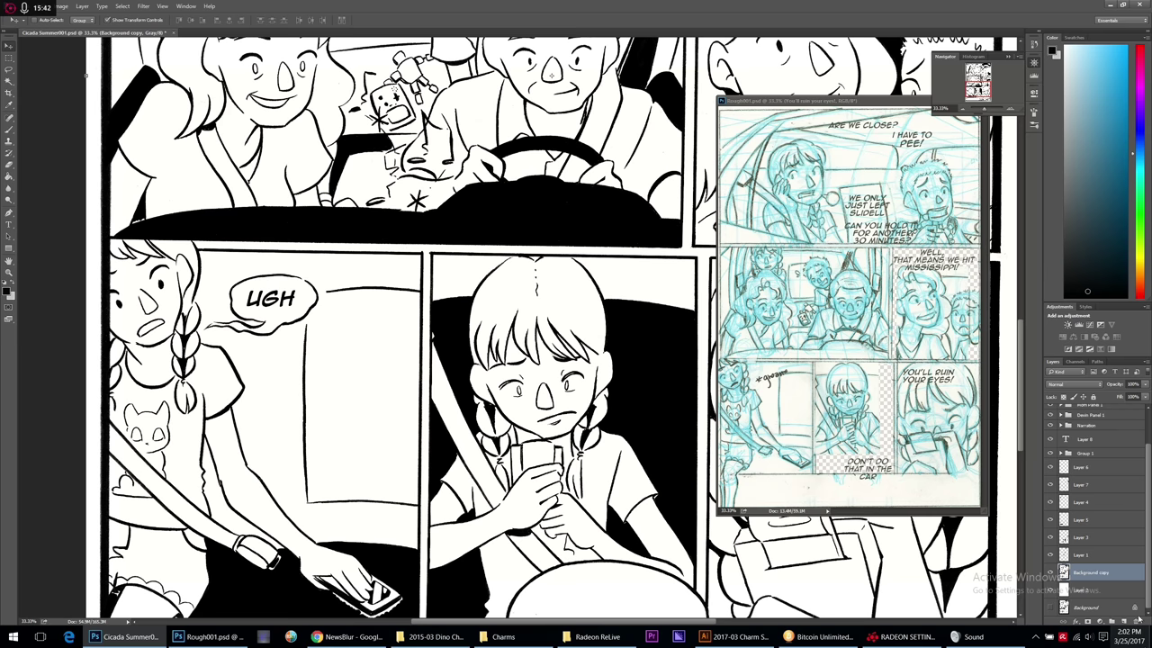
scroll(1111, 487, up, 2)
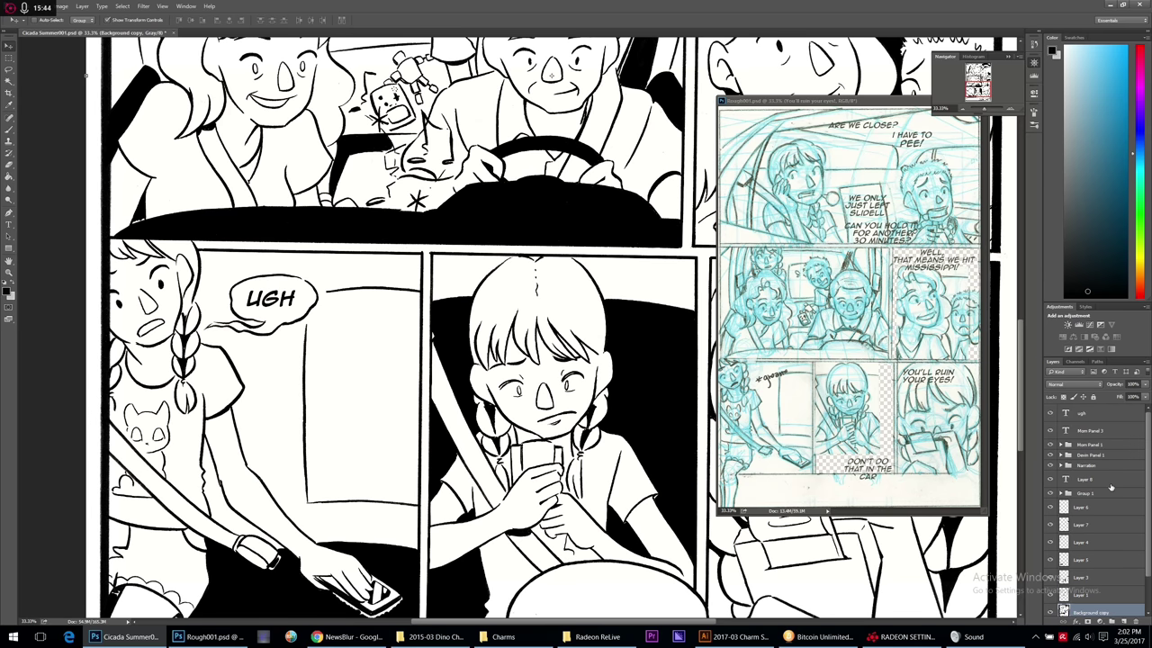
Rename the UGH text layer for panel 4.
double_click(1082, 412)
text(U)
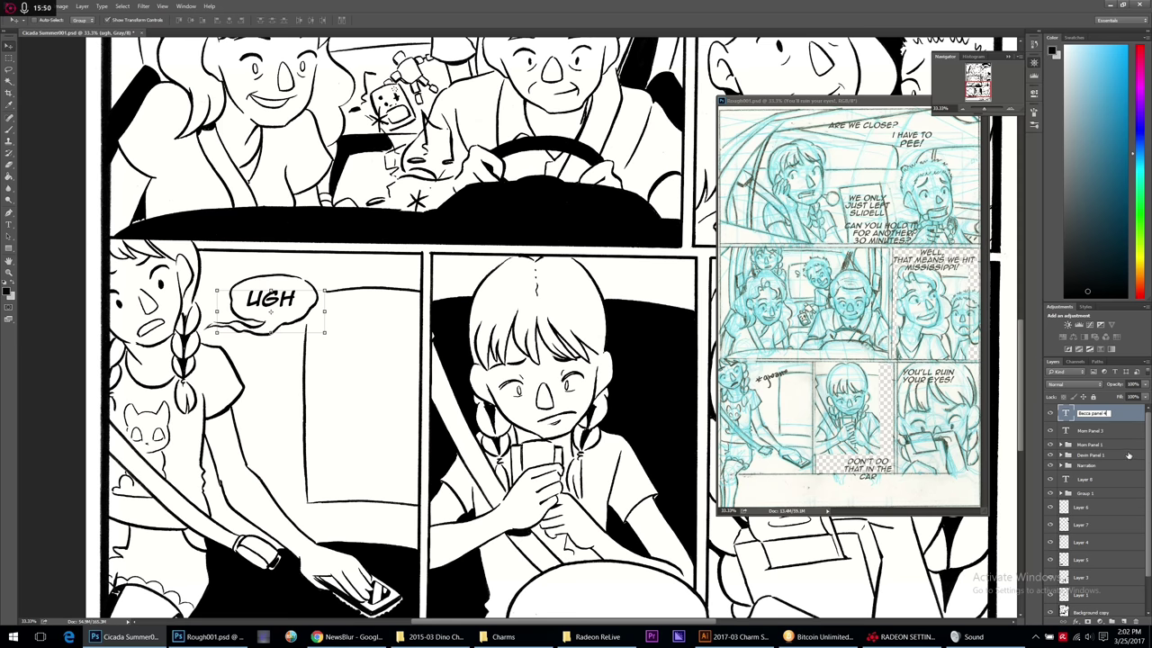
drag(965, 108, 962, 110)
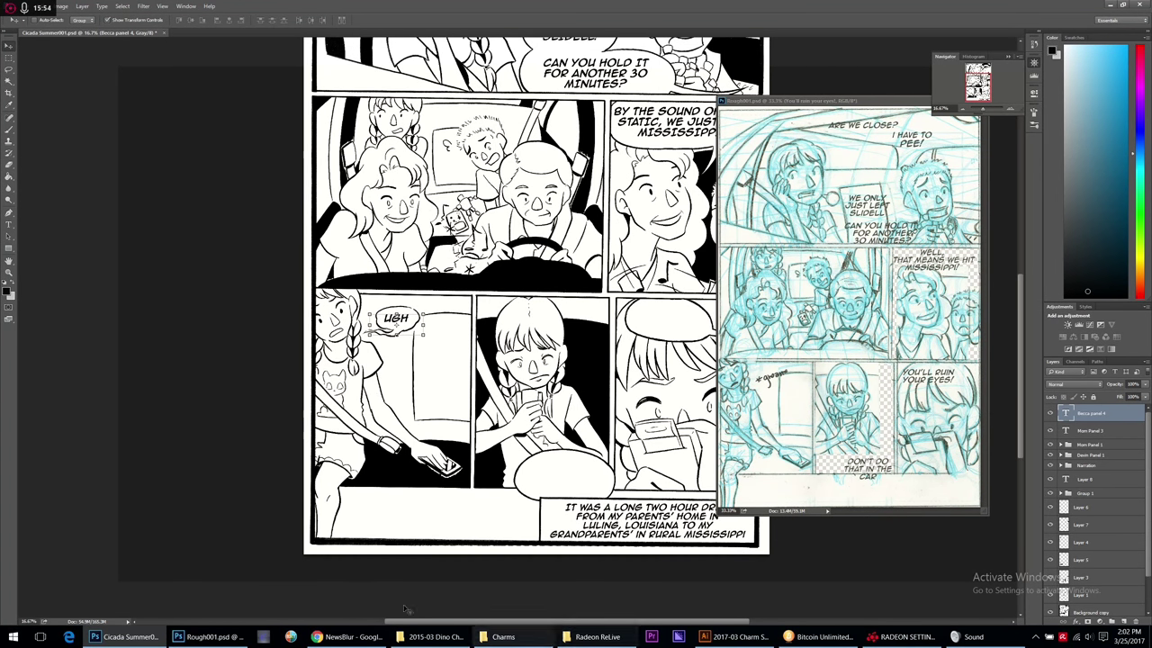
Draw a text box in the bottom-middle balloon and set the font size to 10 pt.
click(8, 225)
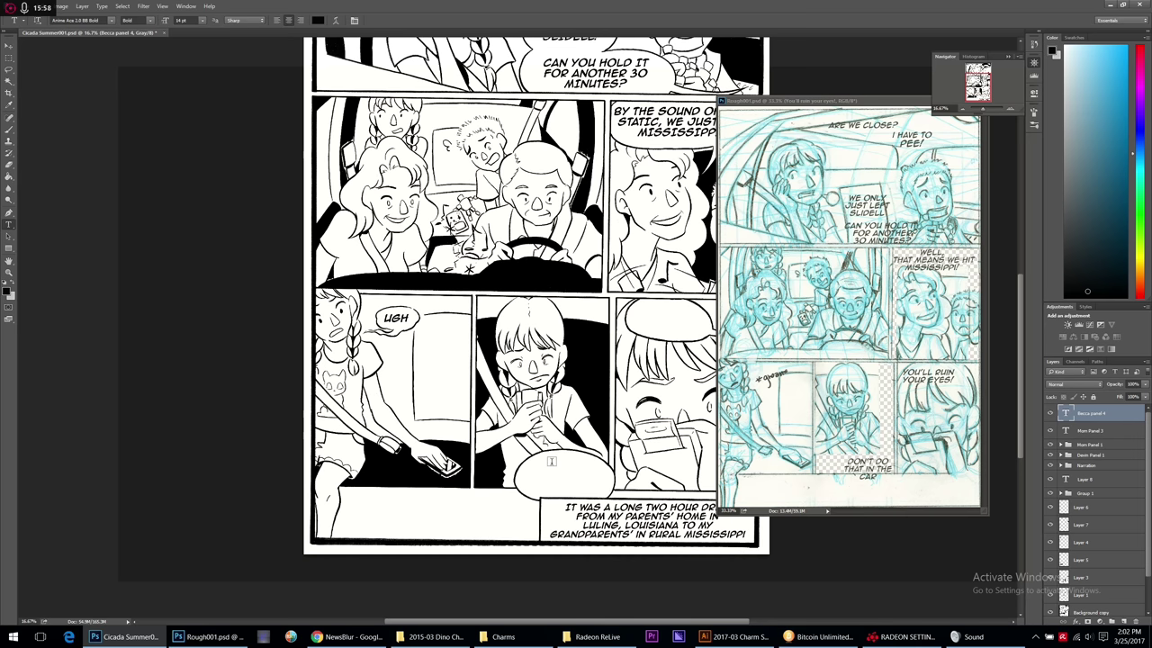
drag(529, 458, 602, 503)
text(DON'T)
key(BackSpace)
key(BackSpace)
key(BackSpace)
key(BackSpace)
key(BackSpace)
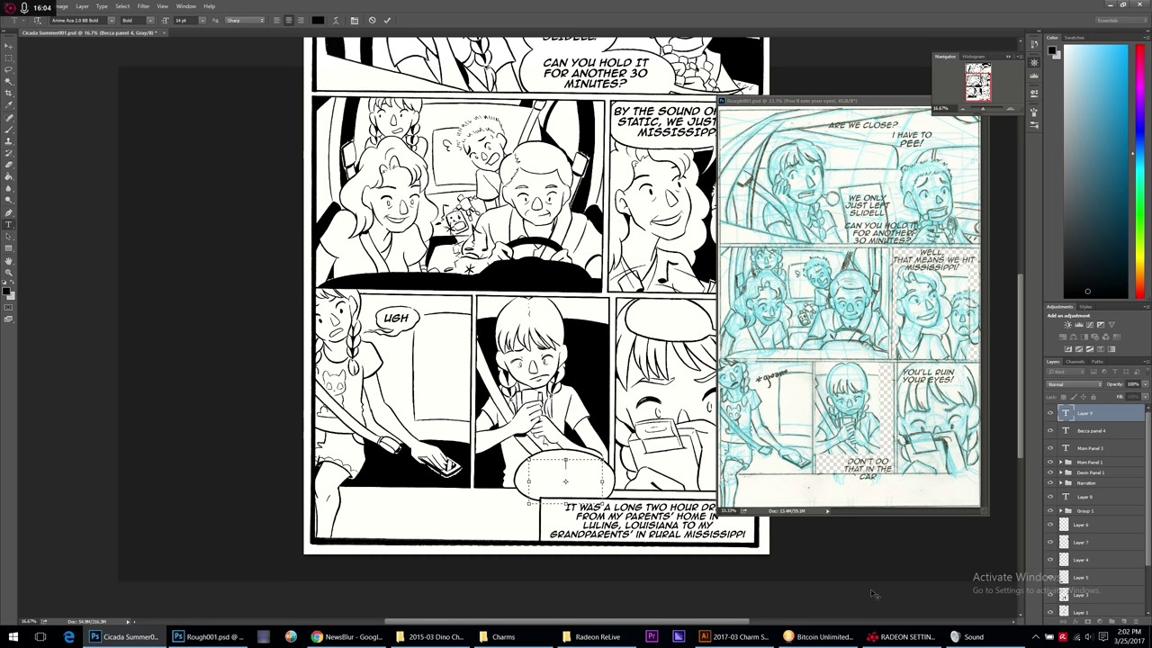
click(205, 19)
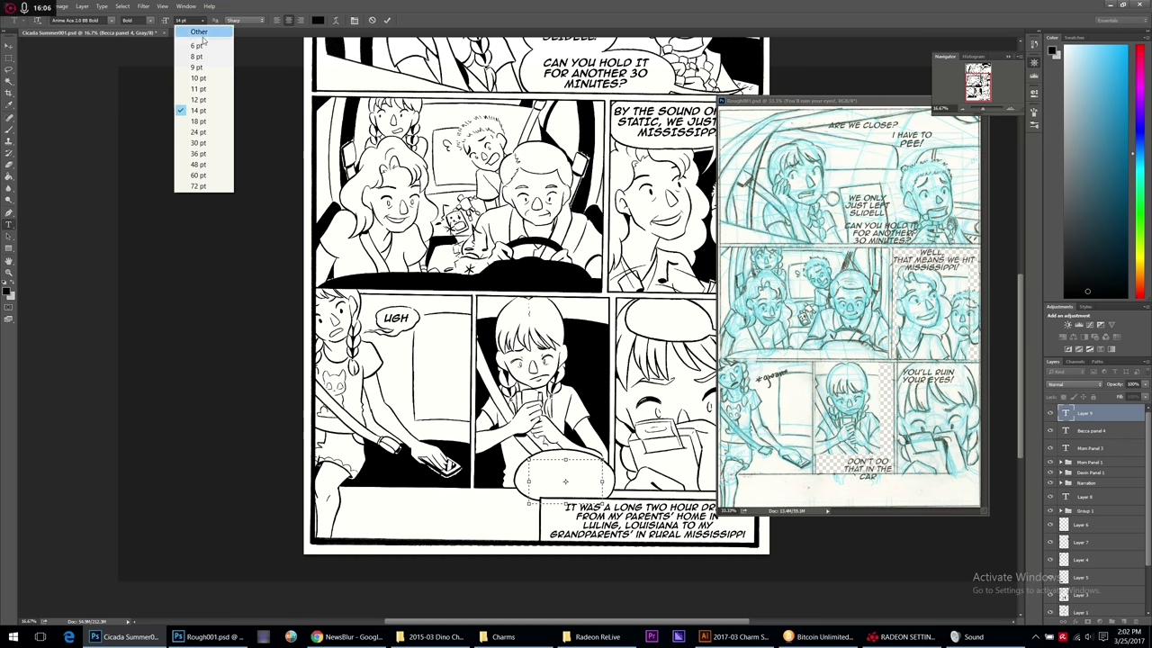
click(200, 79)
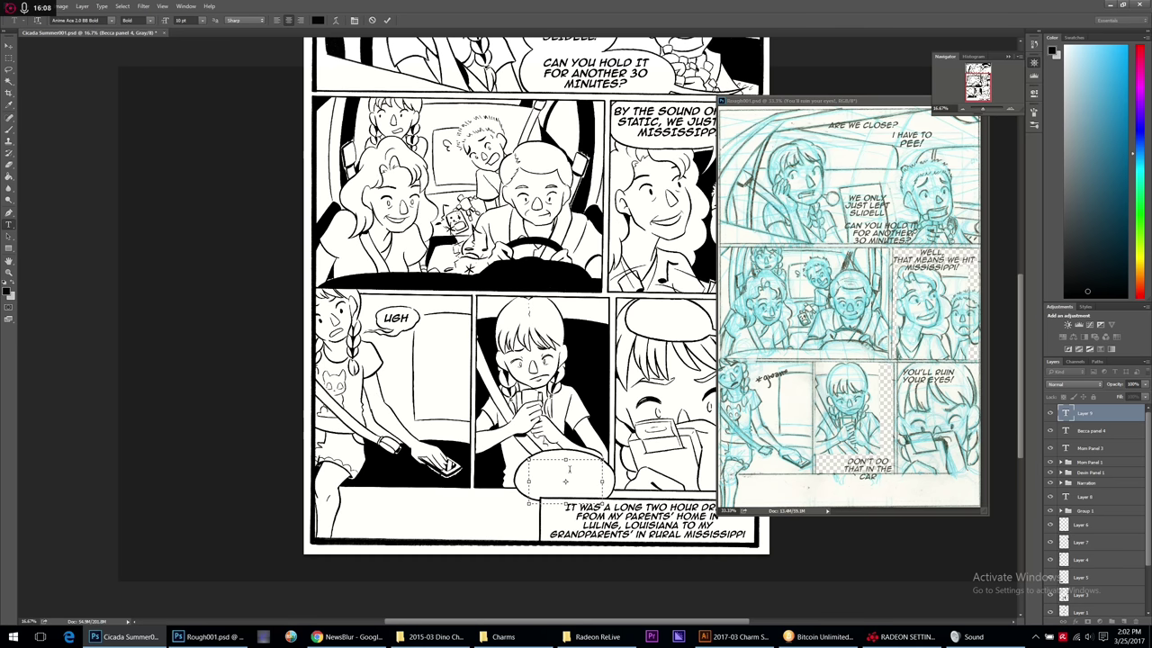
Letter the balloon with DON'T PLAY VIDEOGAMES IN THE CAR BEC... across three lines.
text(DON'T PLAY VID-)
key(Return)
text(EOGAMES IN THE)
key(Return)
text(CAR BEC,)
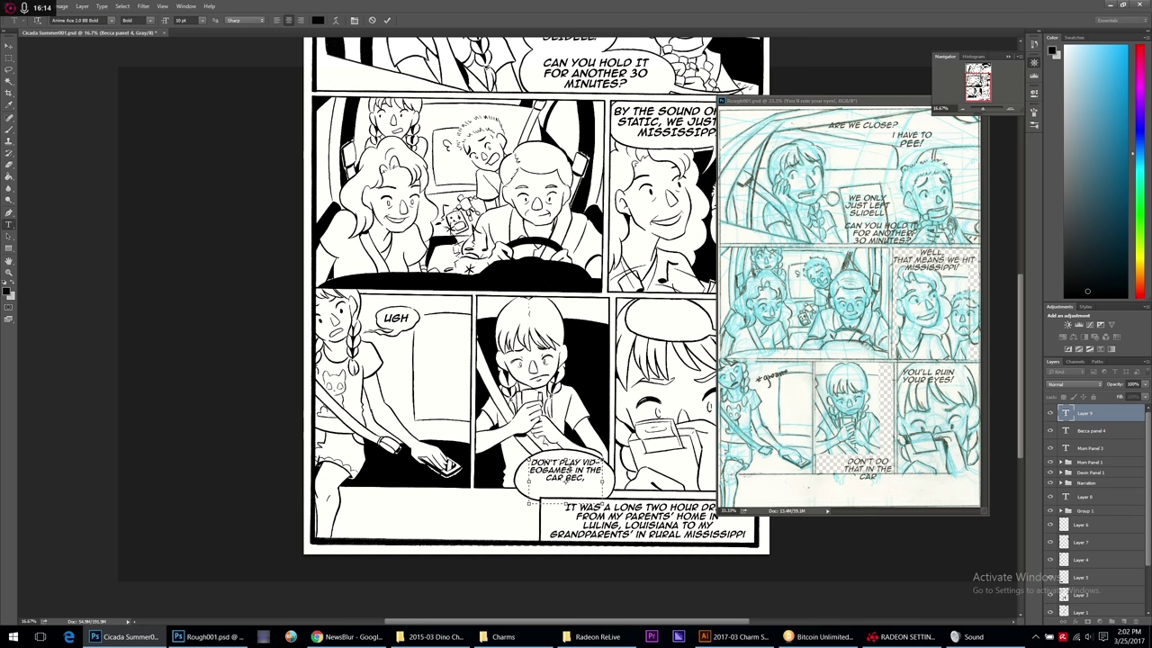
text( Y)
key(BackSpace)
key(BackSpace)
key(BackSpace)
text(-)
key(BackSpace)
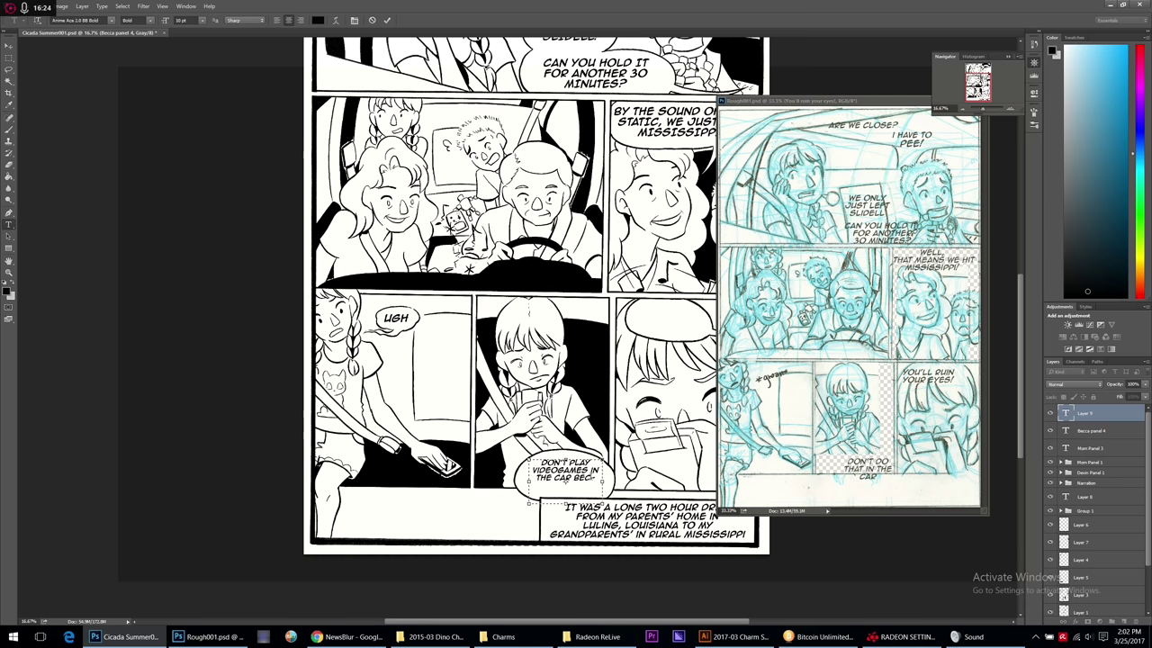
key(BackSpace)
text(...)
Resize all the balloon text to 12 pt, commit it, and nudge it left.
key(ctrl+a)
click(202, 20)
click(216, 98)
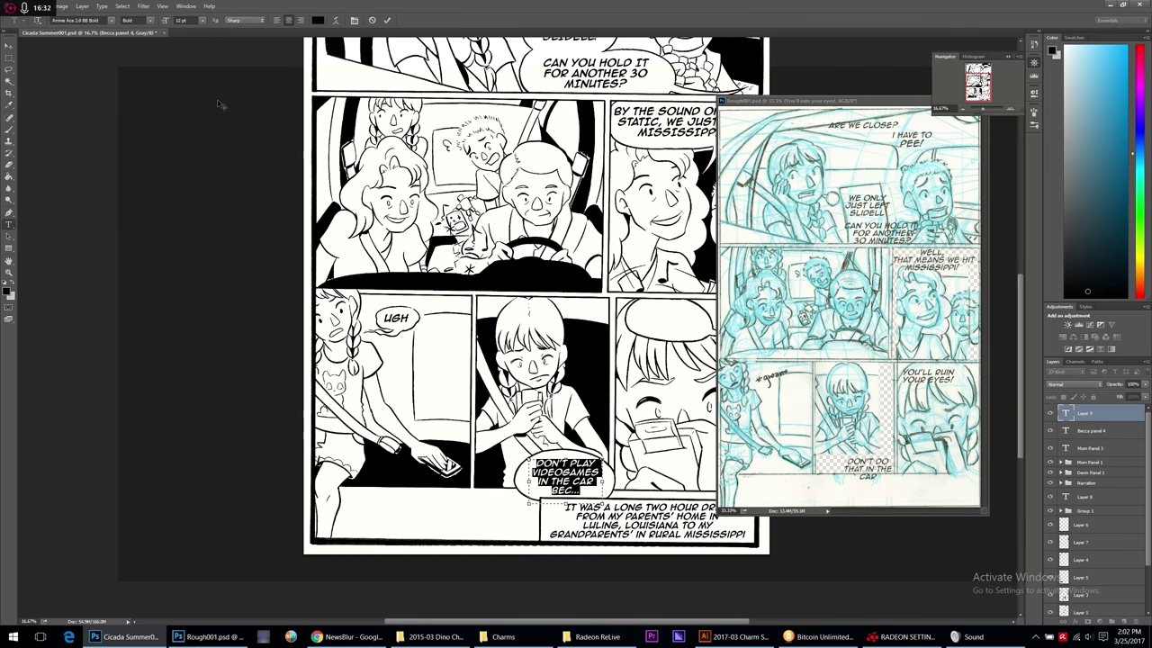
click(8, 44)
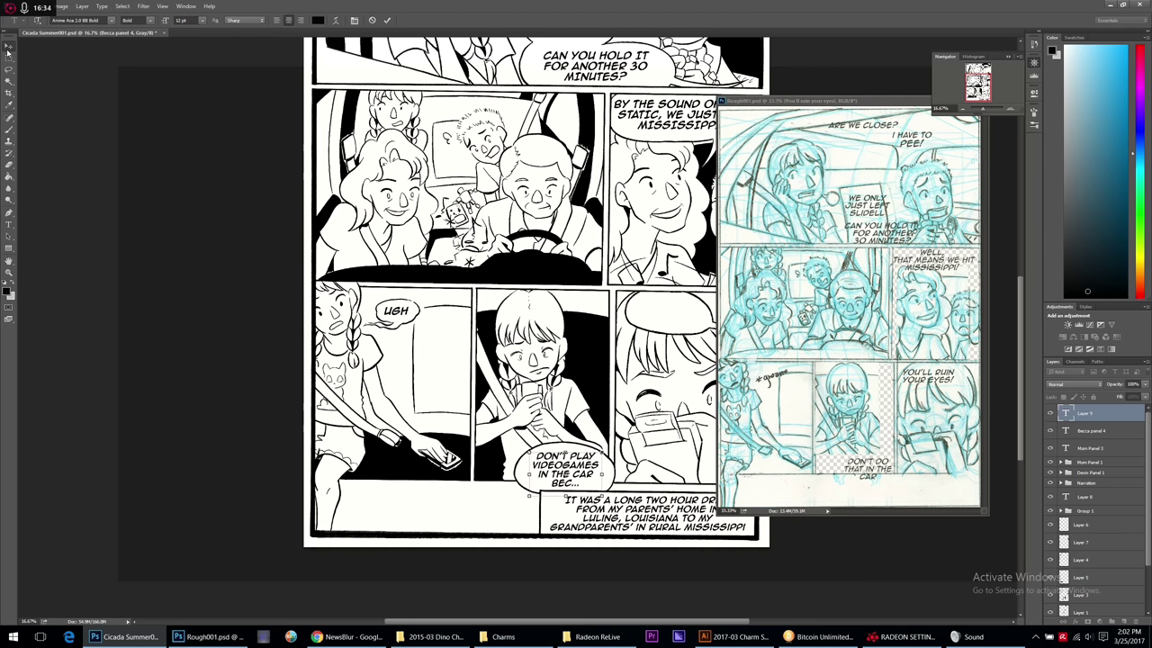
key(Left)
key(Left)
key(Left)
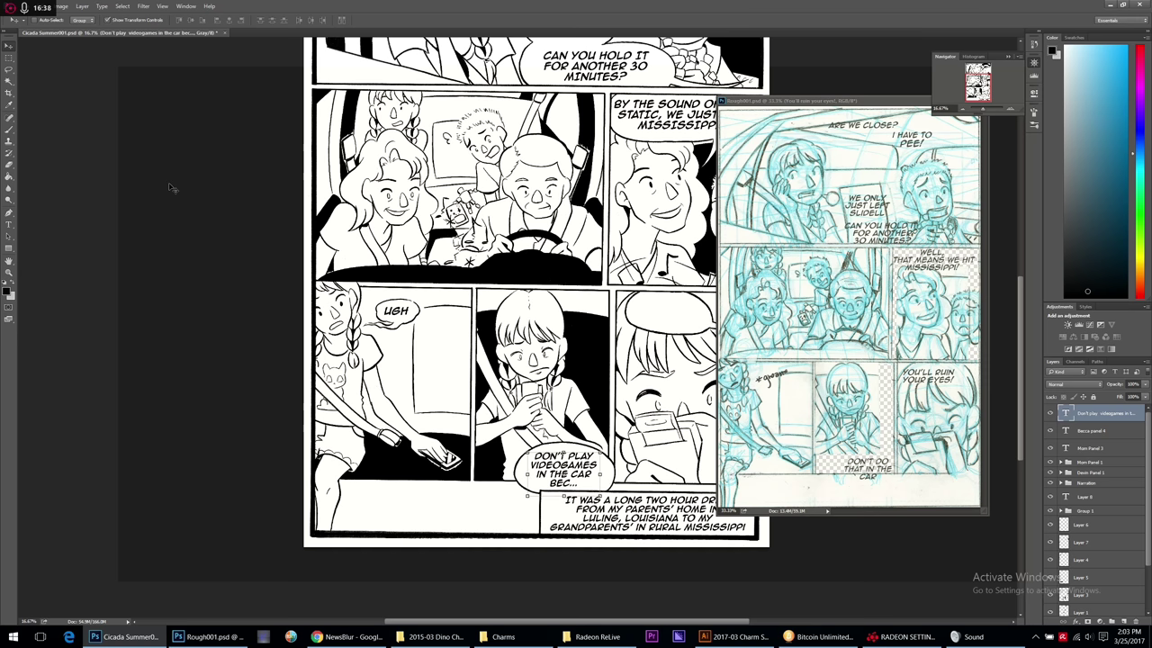
Make the inked line art layer active and trace a rough freehand selection along the lower-right balloon.
drag(981, 85, 990, 80)
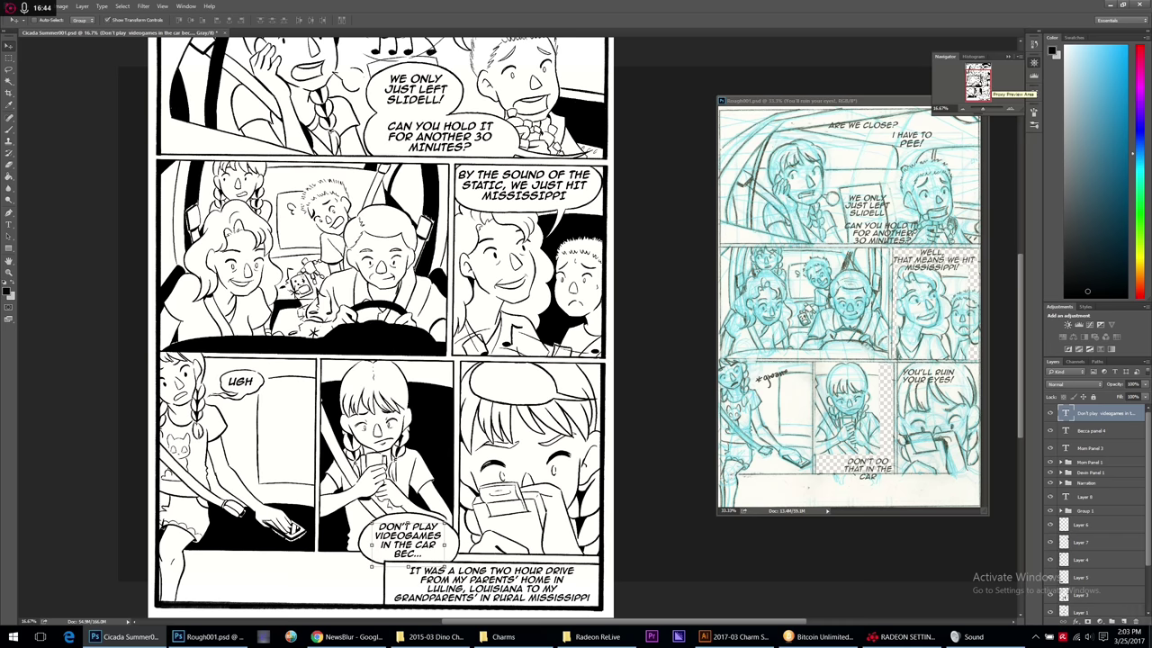
click(1010, 109)
click(1010, 109)
scroll(1091, 577, down, 3)
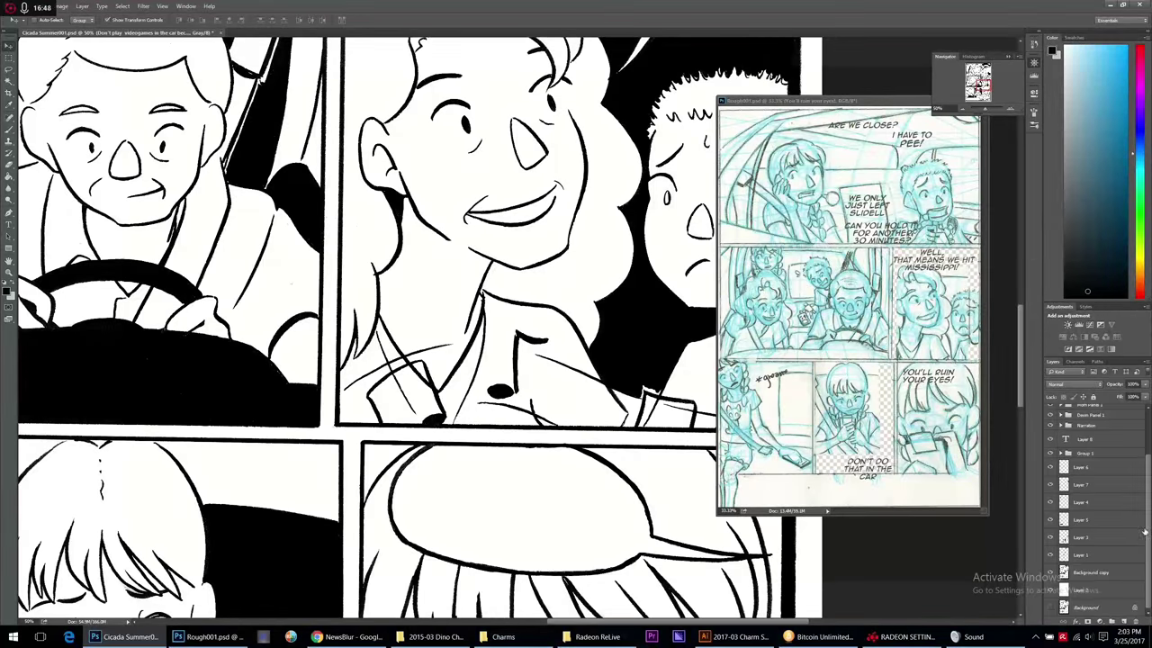
click(1091, 577)
click(8, 69)
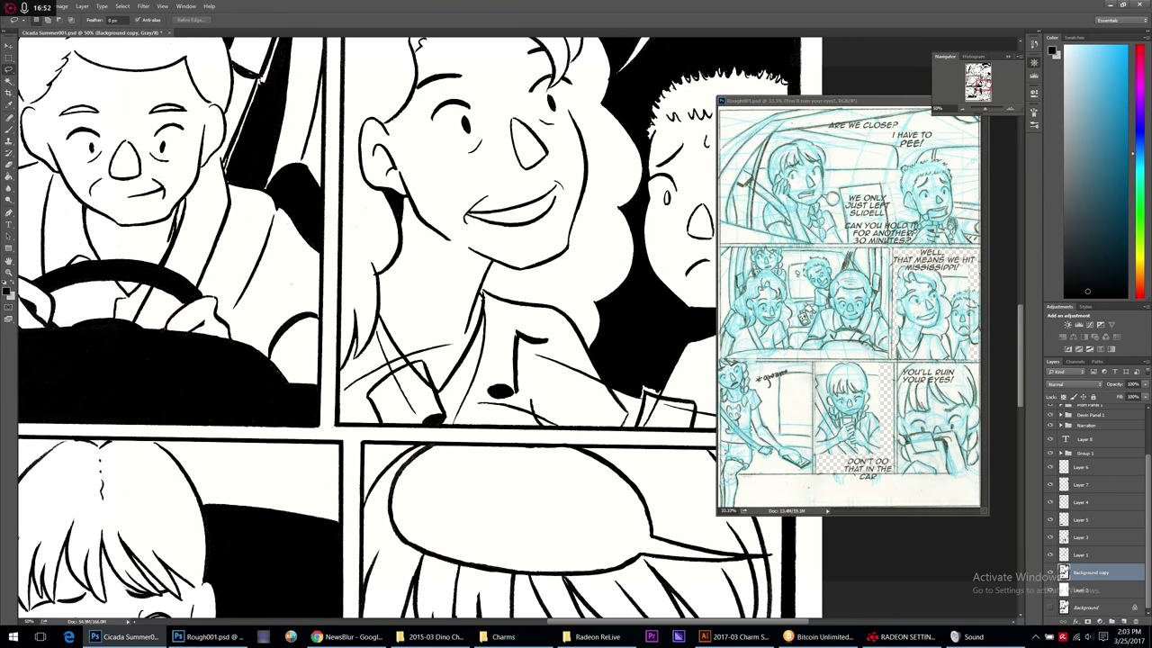
drag(989, 84, 1002, 93)
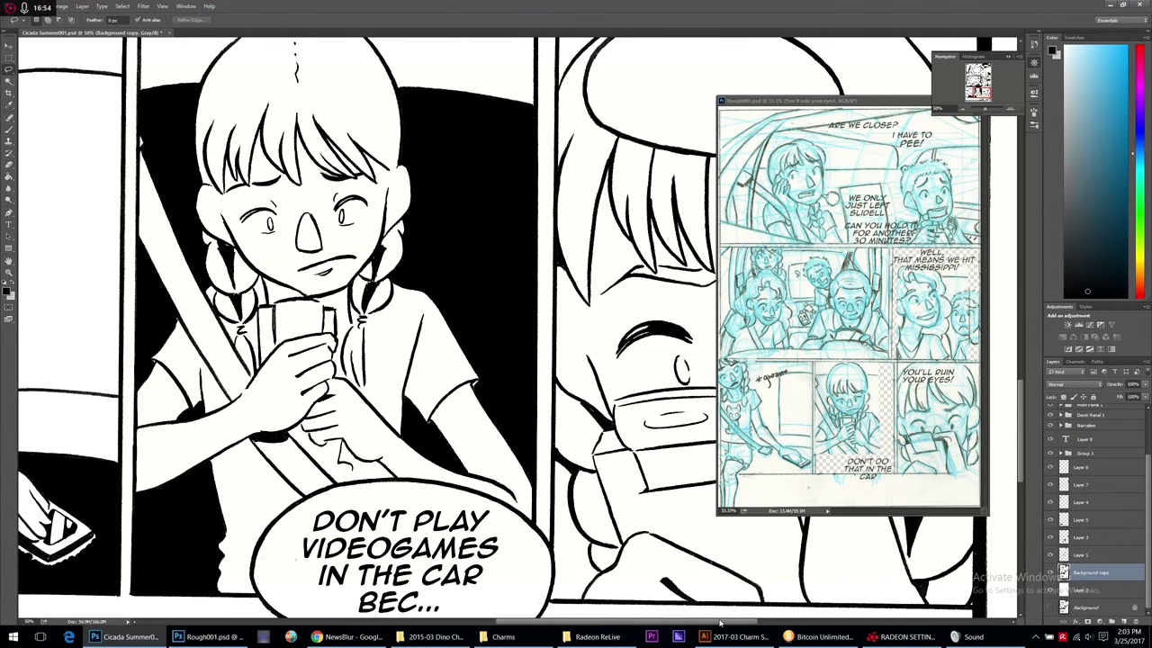
scroll(600, 350, right, 5)
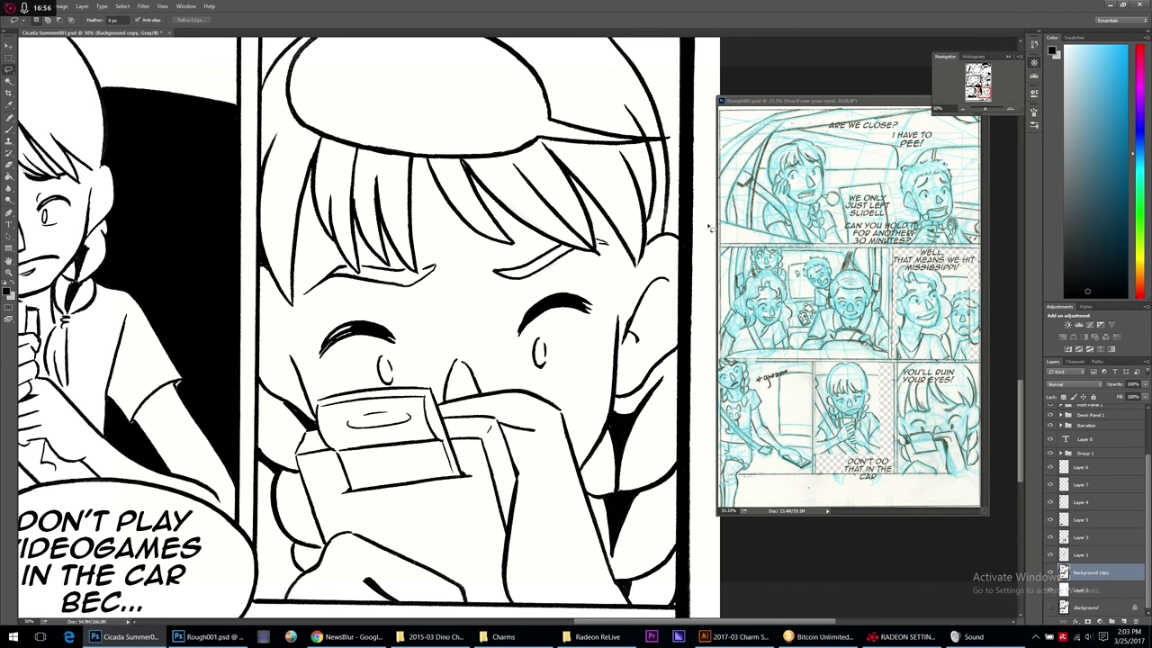
scroll(360, 328, up, 1)
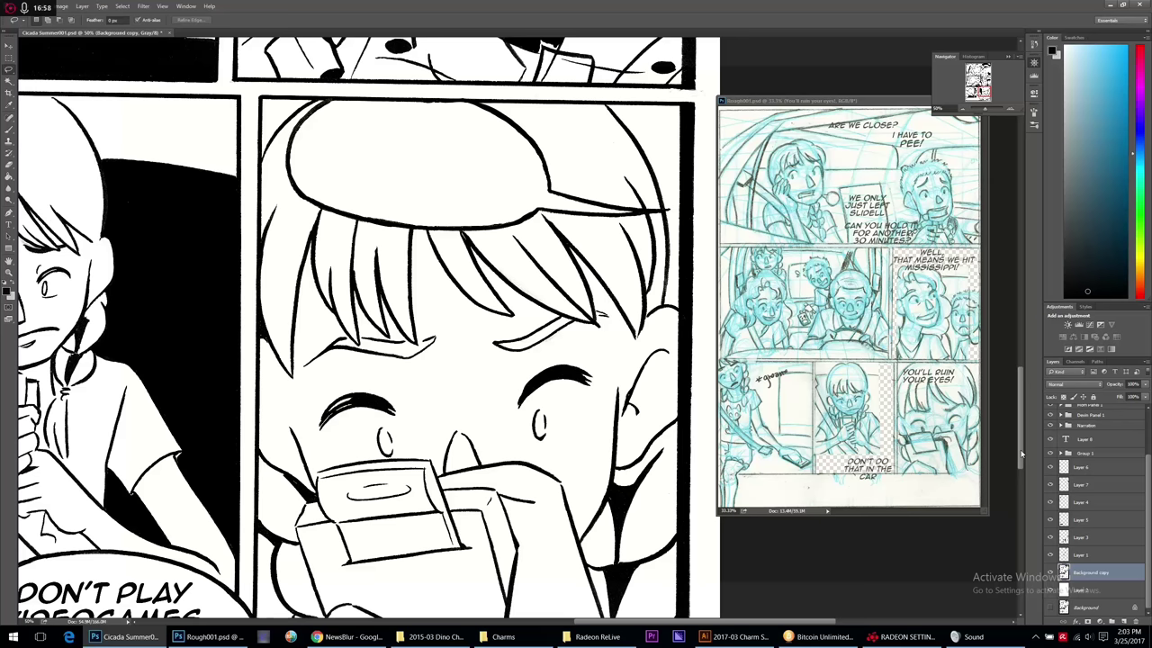
mouse_move(313, 104)
mouse_down()
mouse_move(324, 104)
mouse_move(285, 158)
mouse_up()
Deselect the rough freehand selection and switch to the Polygonal Lasso Tool.
click(122, 6)
click(145, 24)
right_click(9, 69)
click(41, 78)
Outline the balloon and its tail with straight-edged polygonal lasso points.
click(279, 133)
click(295, 207)
click(321, 213)
click(362, 226)
click(480, 236)
click(532, 217)
click(639, 219)
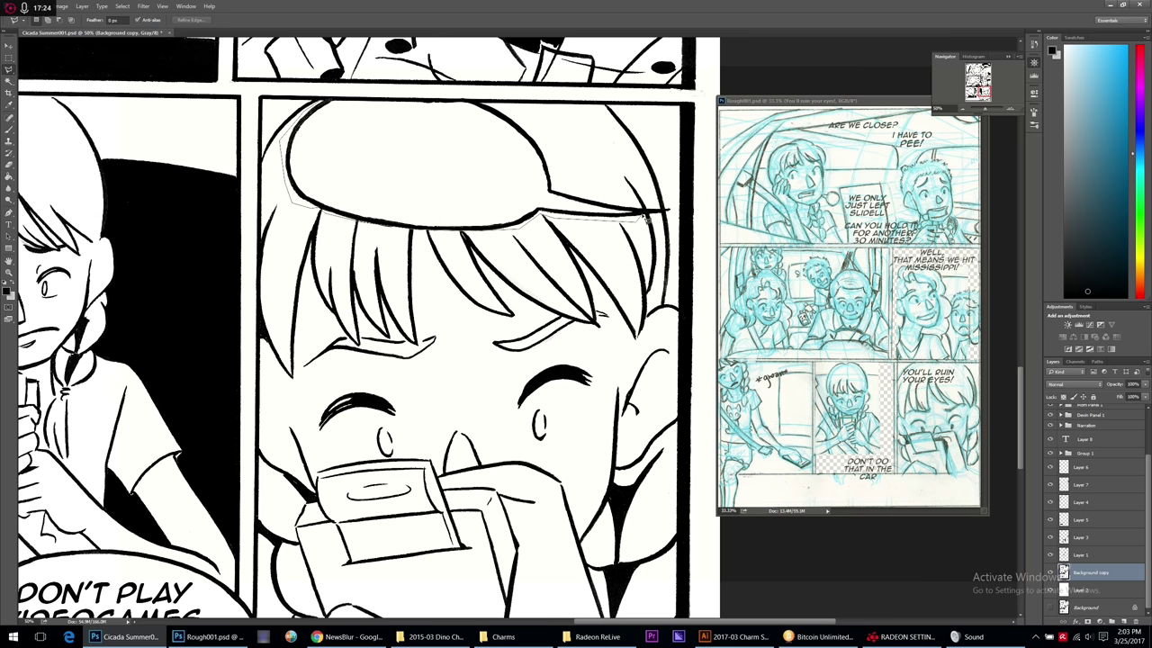
click(666, 215)
click(673, 208)
click(558, 191)
click(545, 135)
click(490, 108)
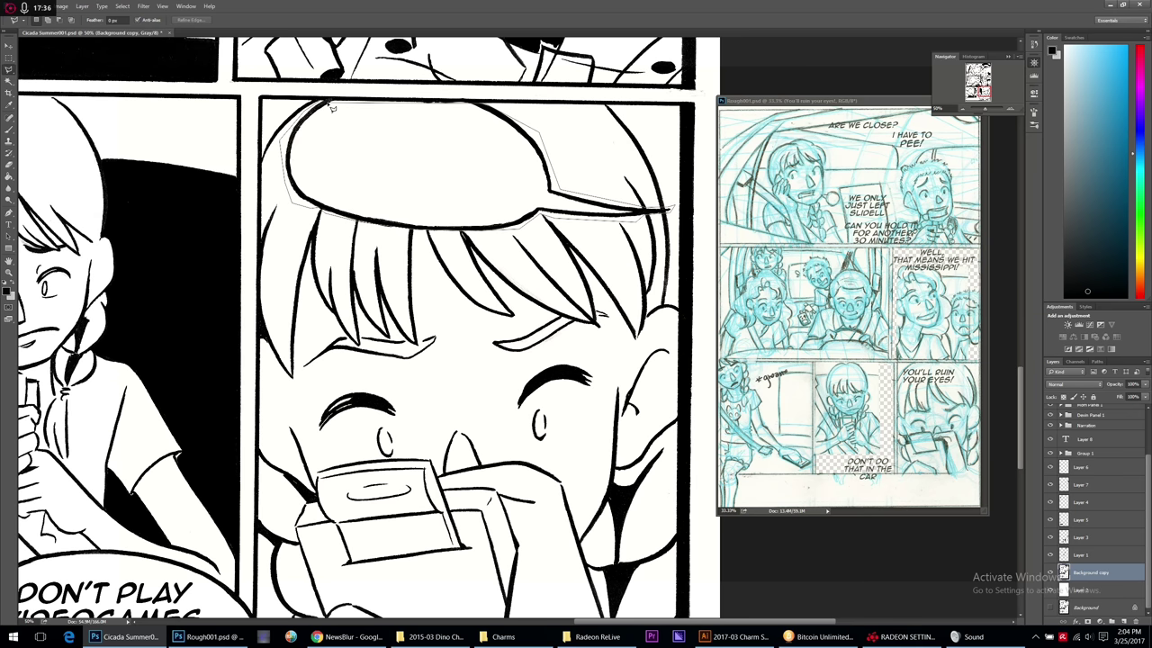
click(325, 106)
Rotate the selected balloon with a free transform, then cancel the transform.
key(v)
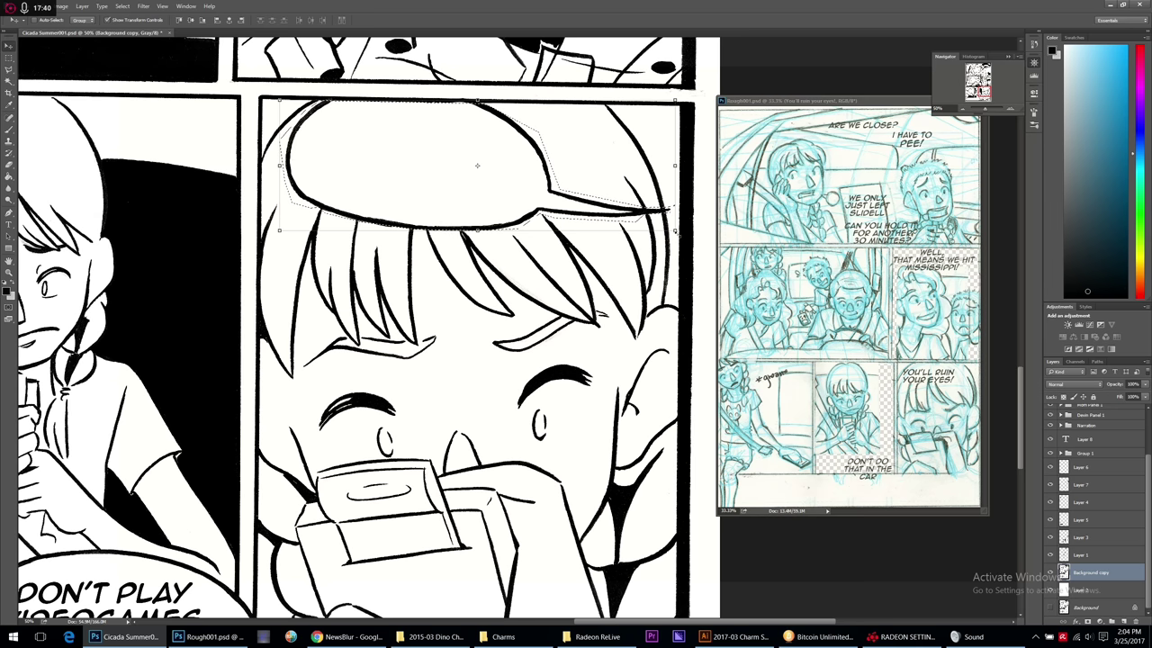
drag(675, 261, 693, 228)
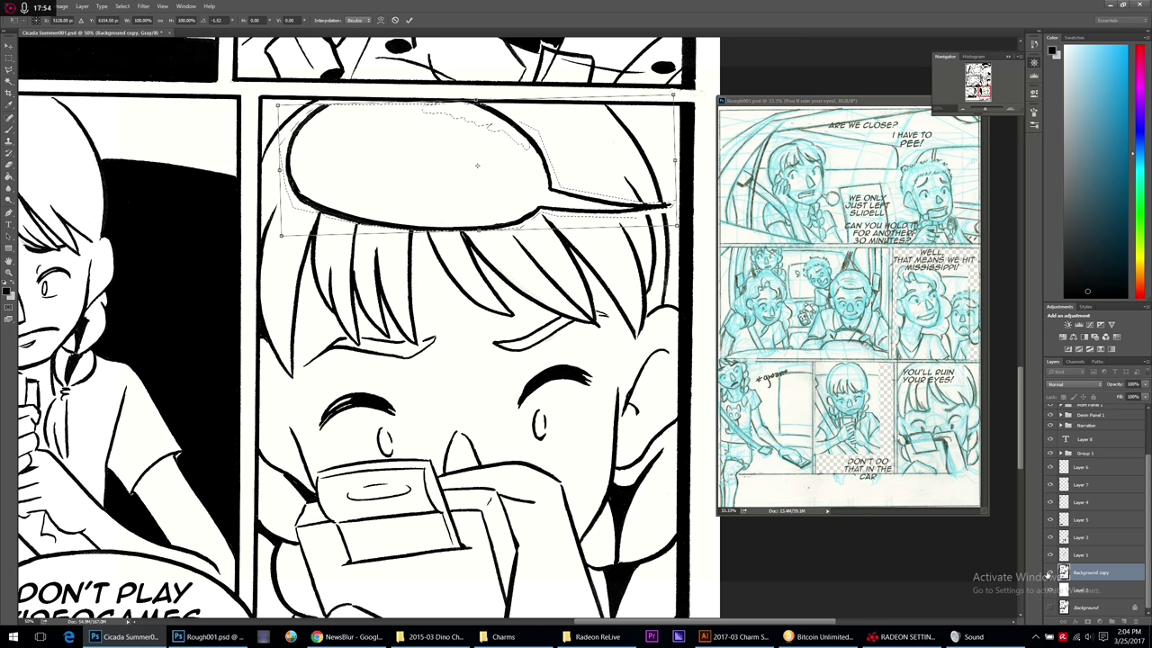
click(409, 20)
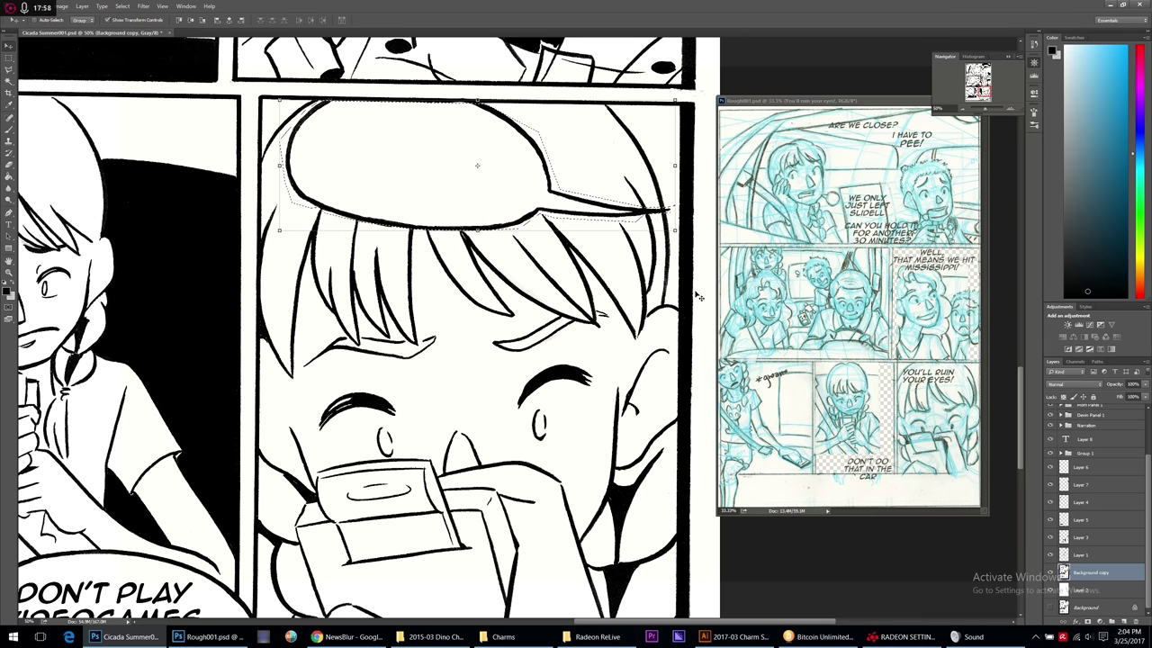
Use Step Backward to restore the balloon ink lines that were deleted.
key(ctrl+z)
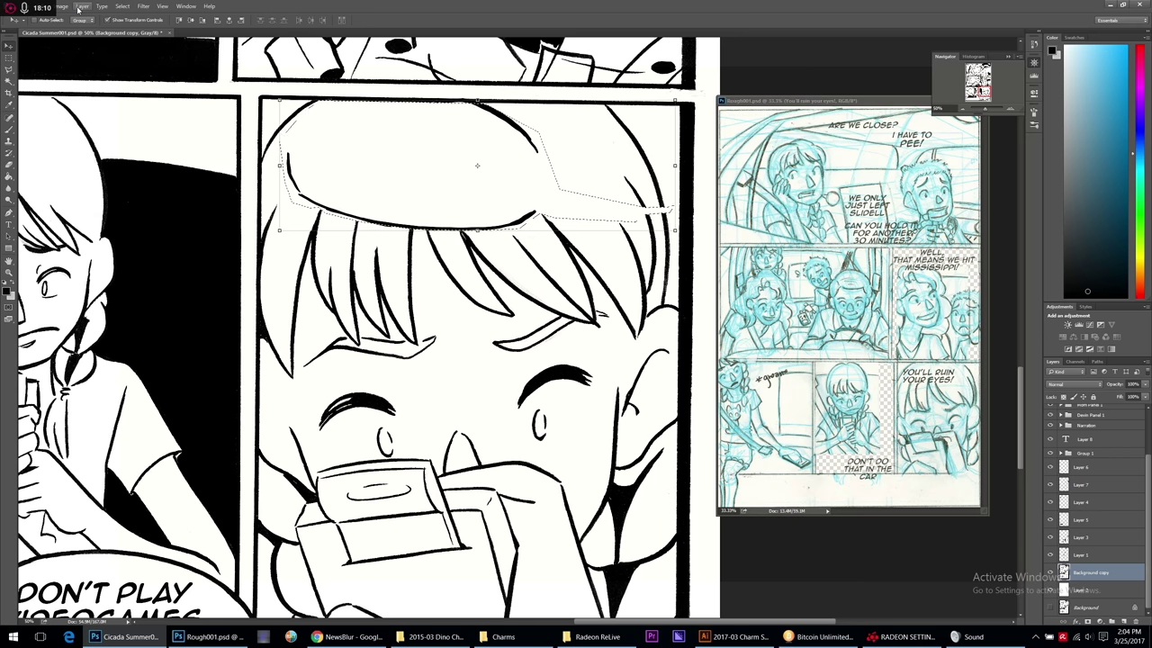
click(29, 9)
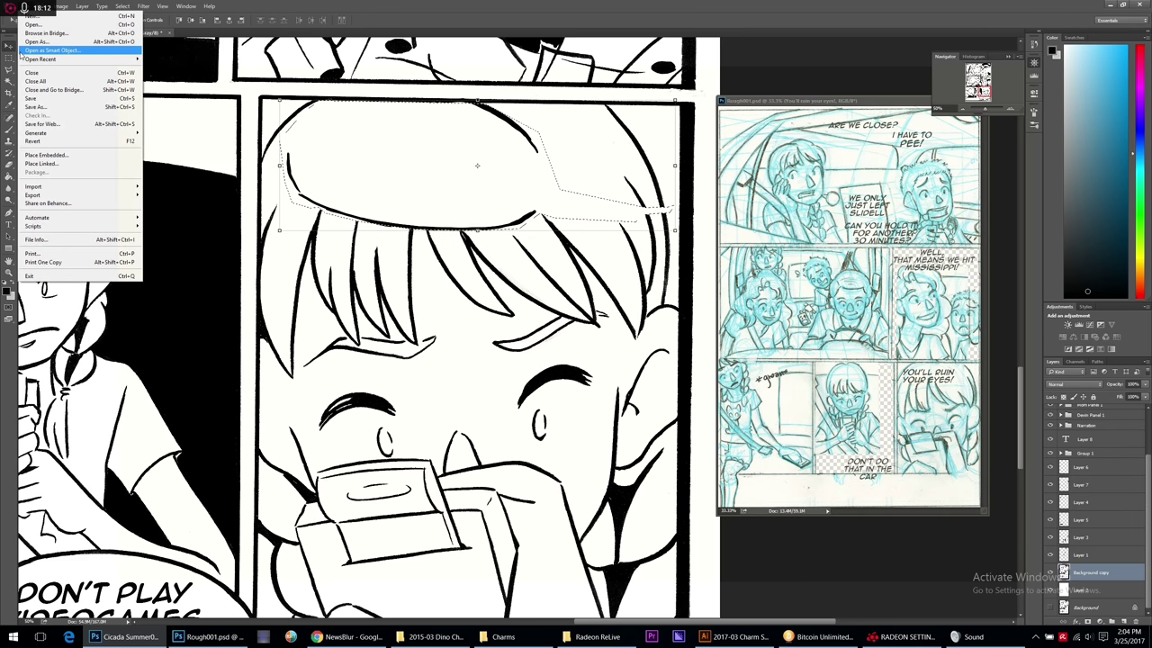
mouse_move(47, 8)
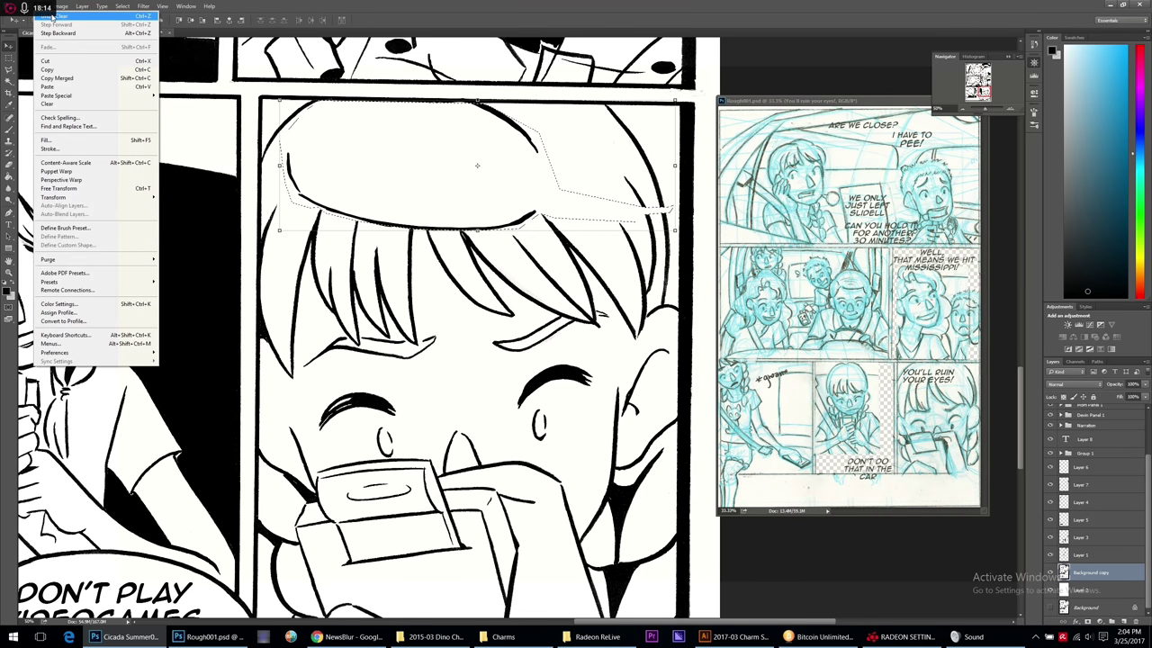
click(57, 34)
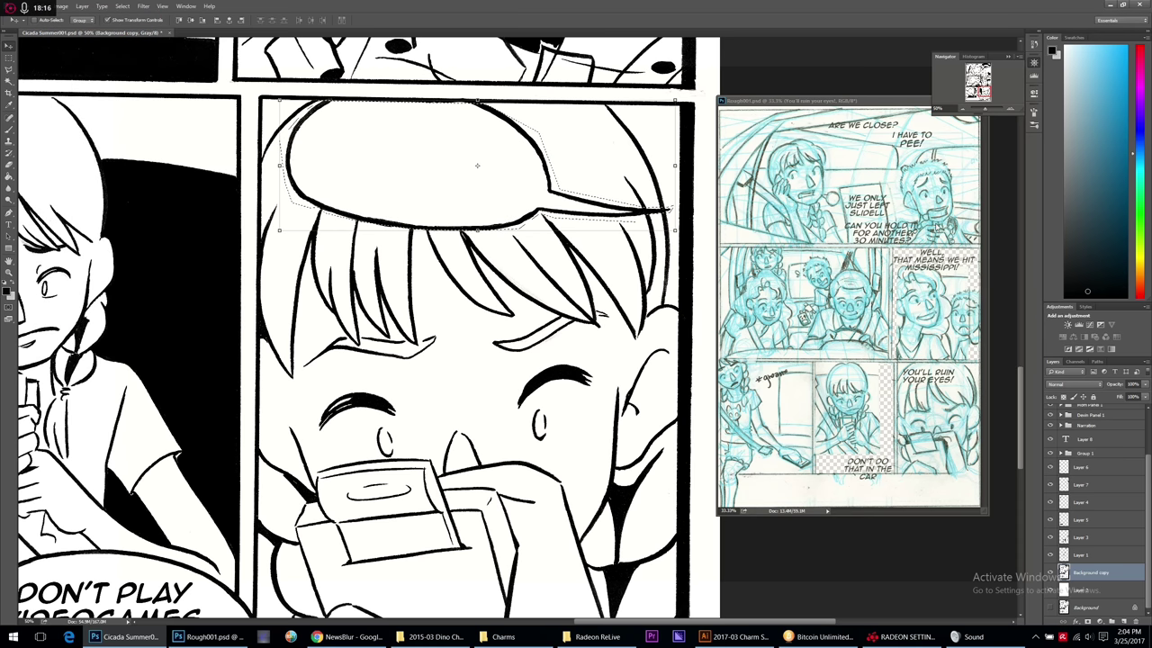
Add a new layer above the topmost text layer and deselect the balloon selection.
scroll(1138, 410, up, 1)
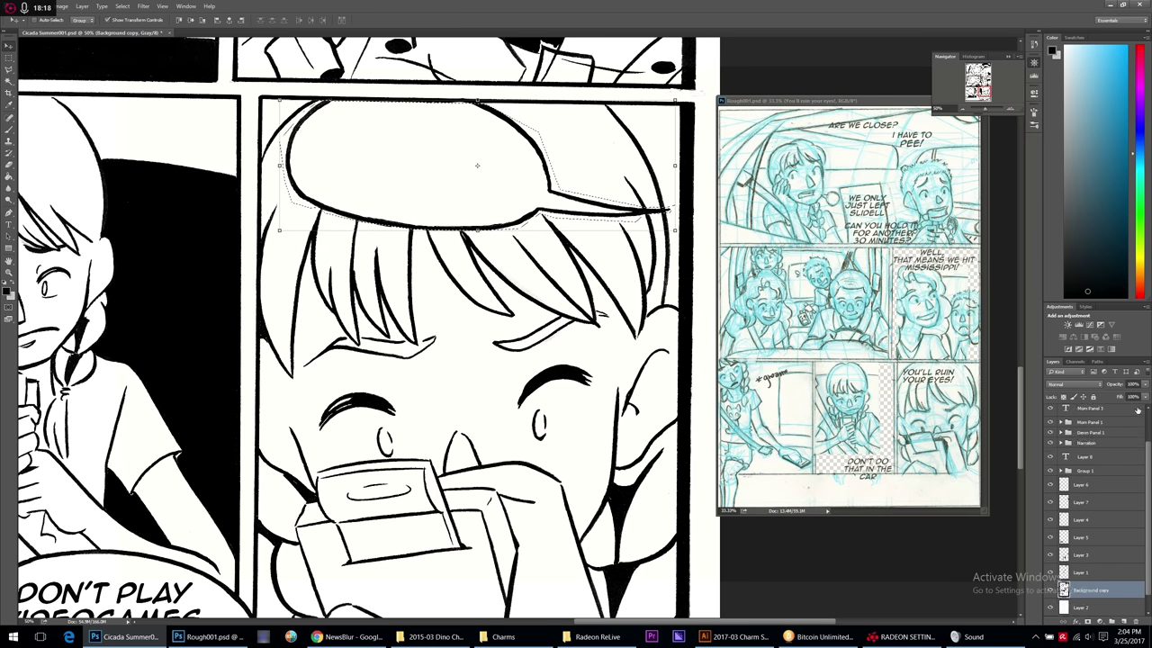
scroll(1138, 410, up, 2)
click(1105, 413)
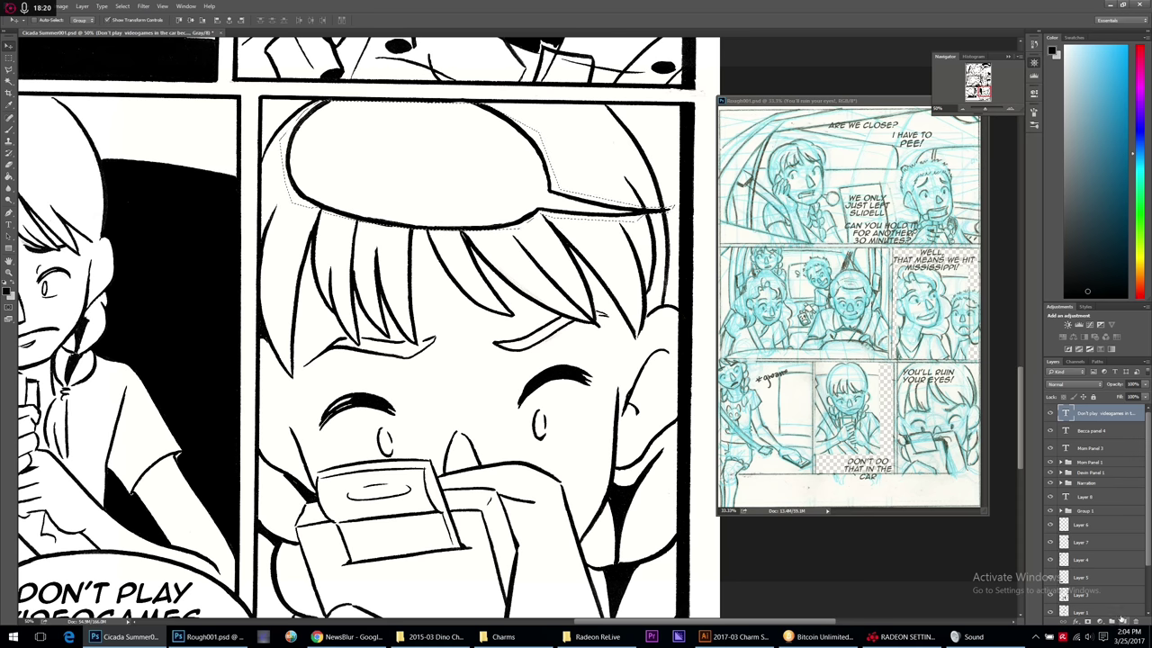
key(ctrl+v)
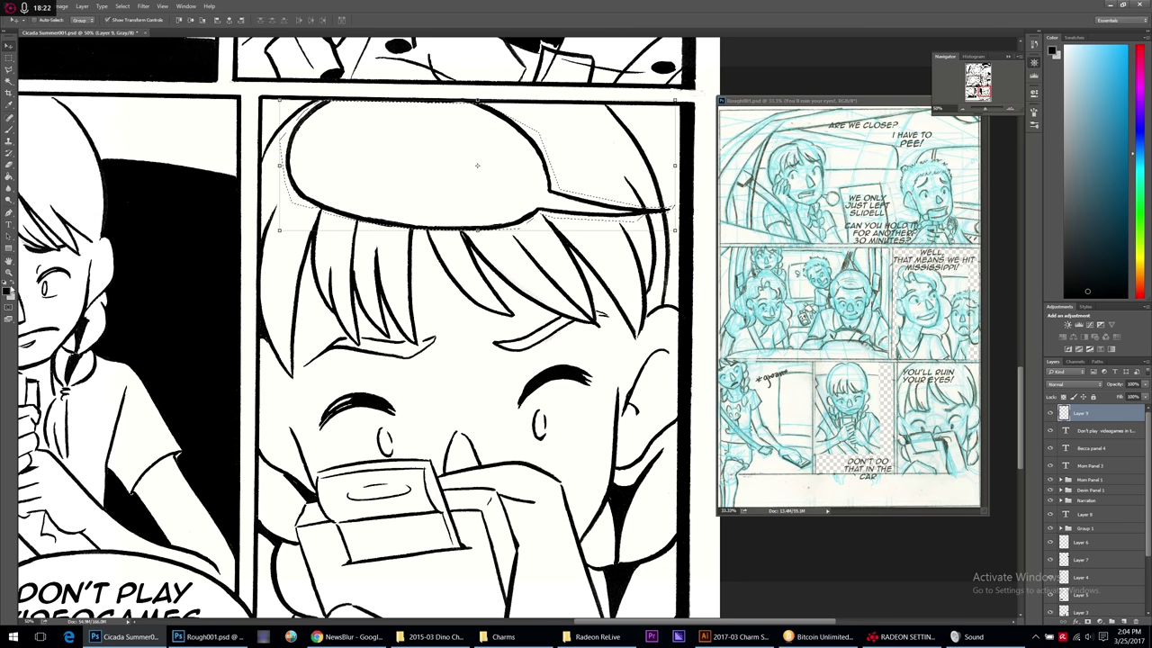
click(9, 248)
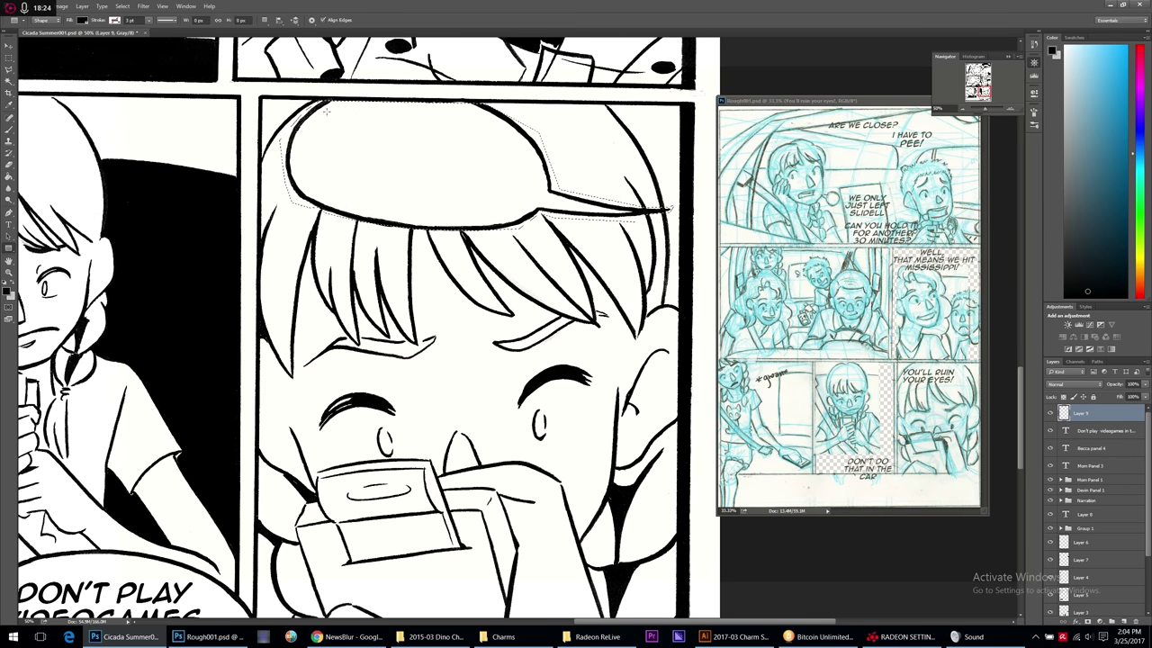
click(122, 6)
click(135, 24)
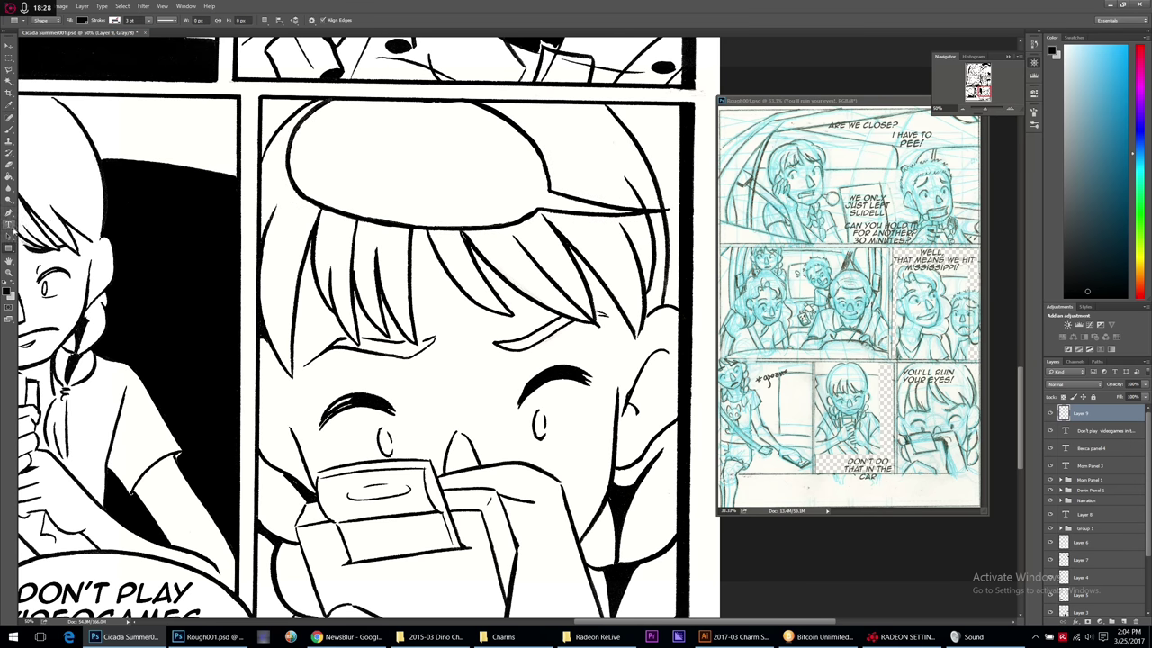
Type YOU'LL RUIN YOUR EYES! in a text box inside the lower-right balloon and shift it down-left.
click(8, 223)
drag(326, 108, 521, 223)
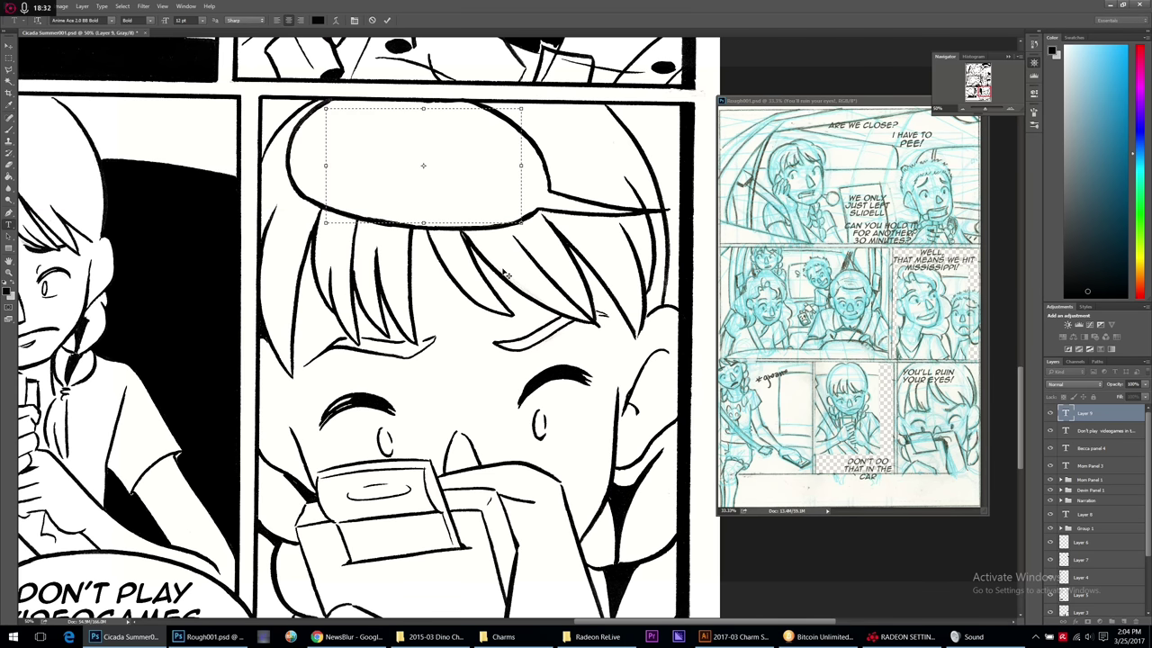
text(YOU'LL R8)
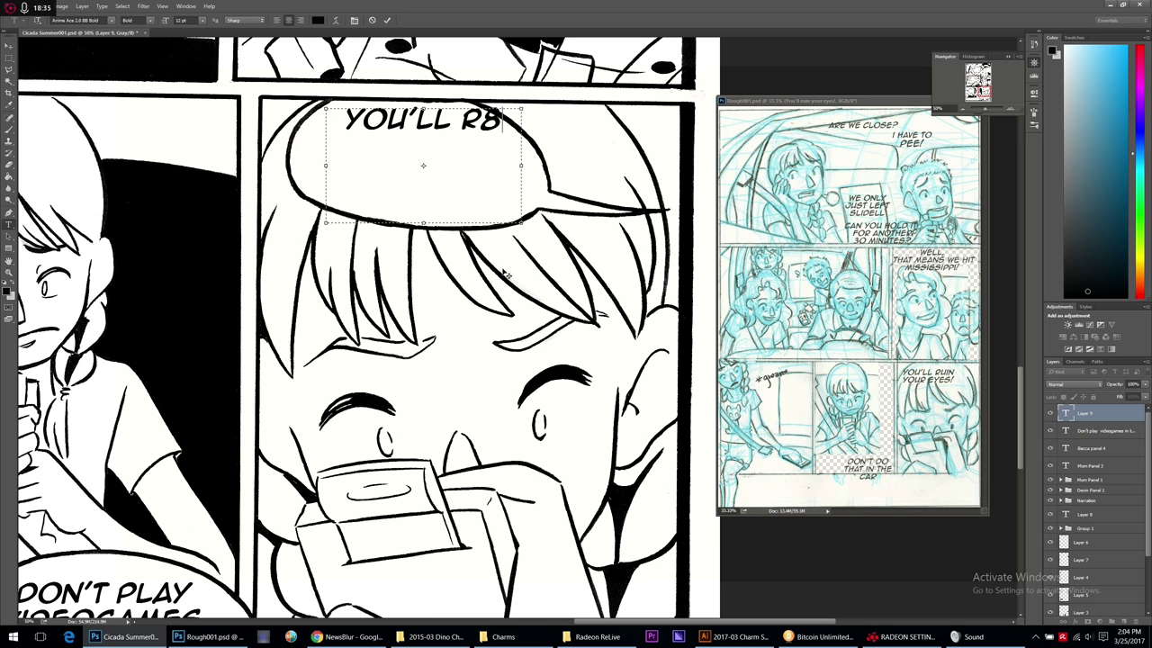
key(BackSpace)
text(UIN)
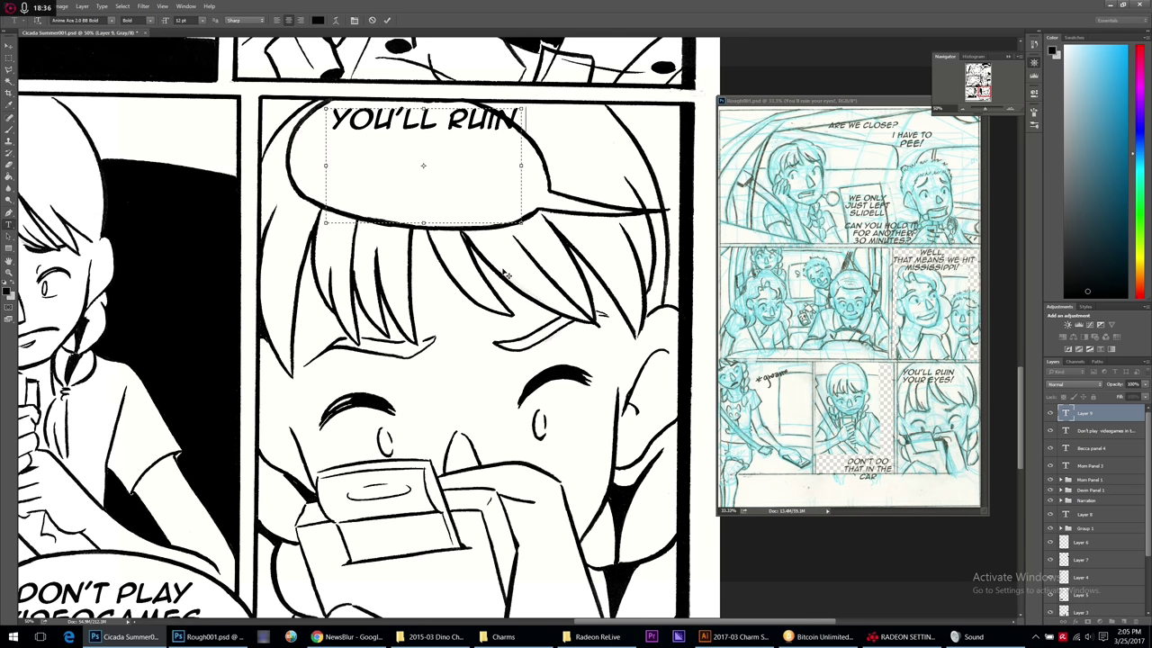
text( YOUR EYES!)
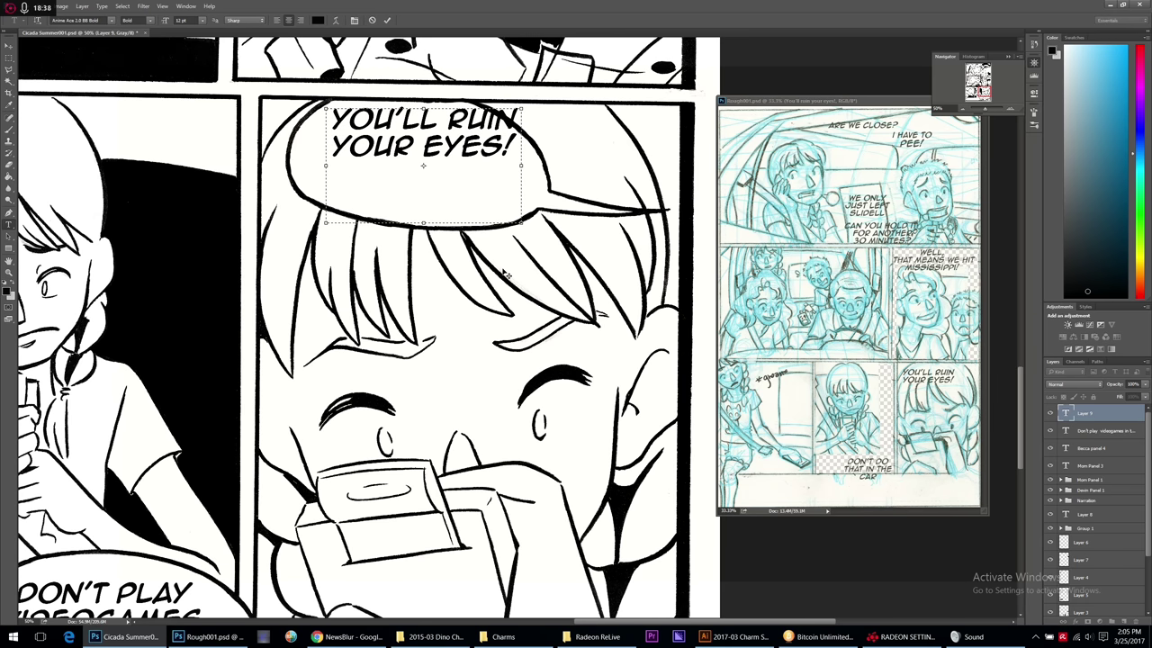
click(9, 47)
drag(474, 200, 459, 231)
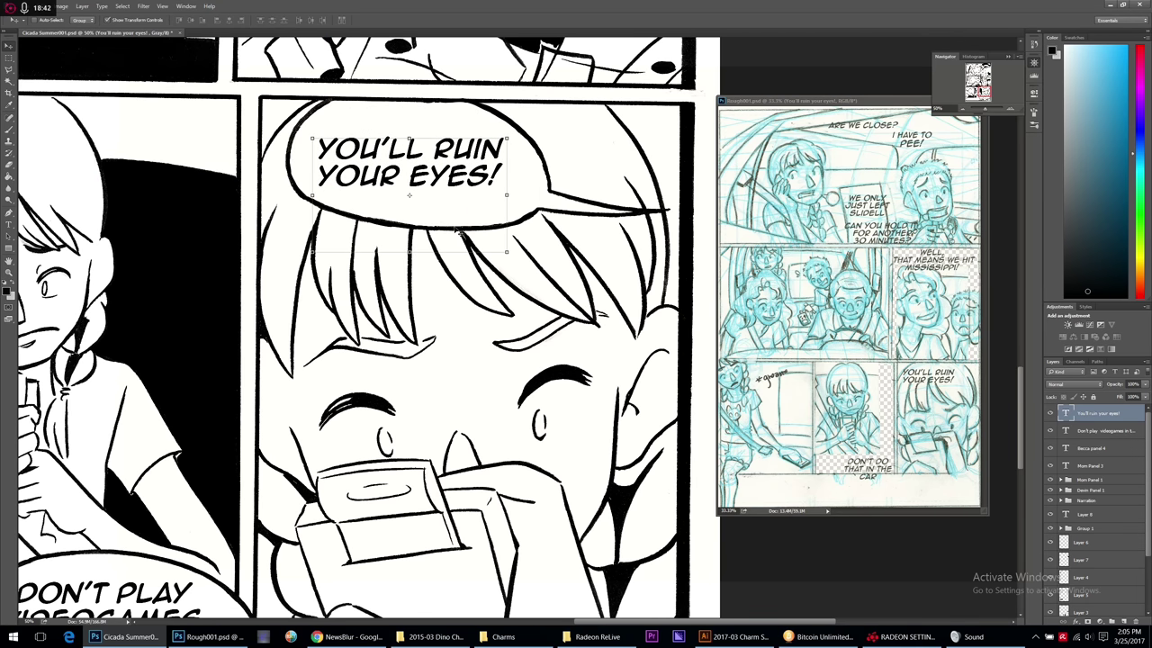
Resize the balloon text to 14 pt and move it up to centre it in the balloon.
click(8, 224)
click(495, 176)
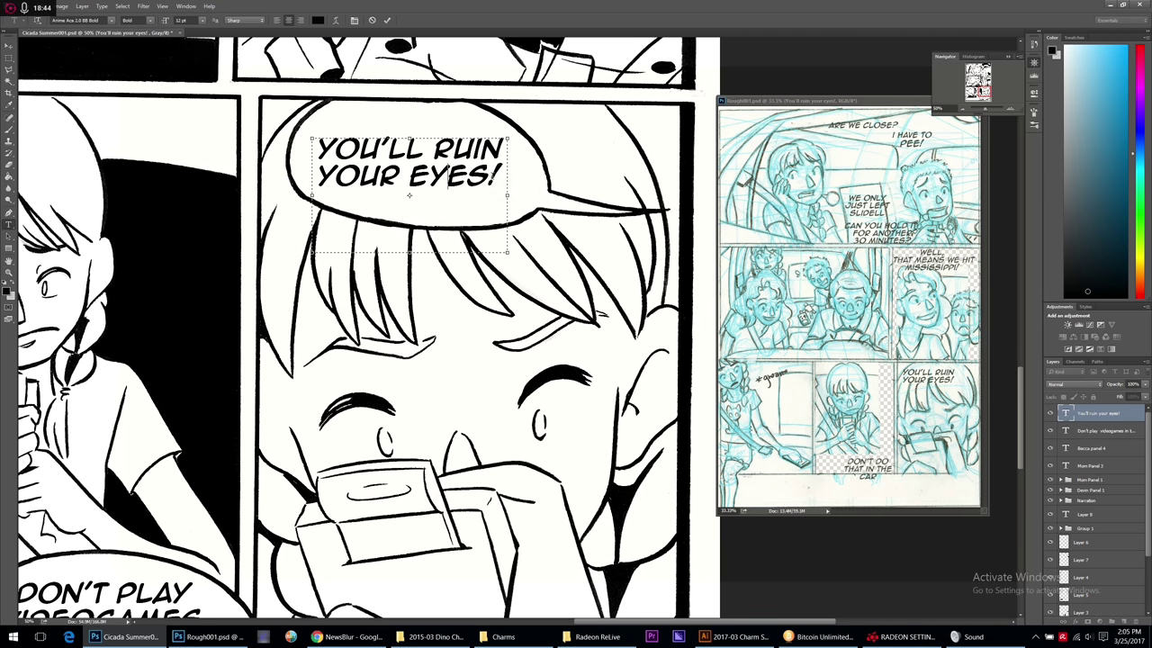
key(ctrl+a)
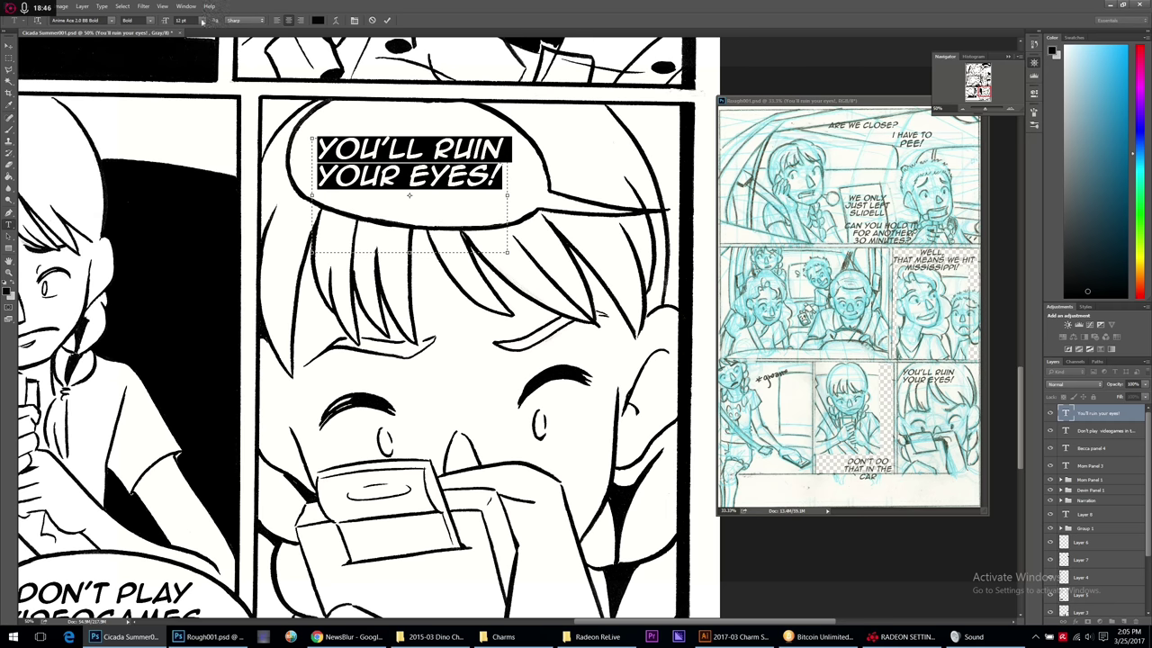
click(203, 20)
click(224, 117)
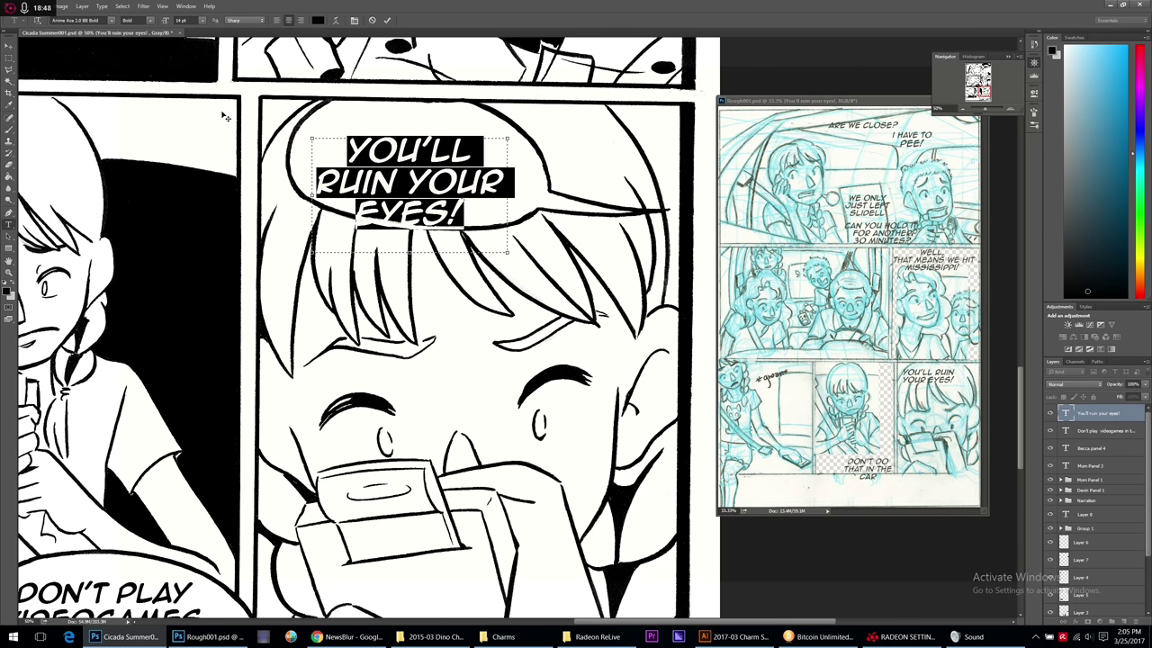
click(8, 45)
drag(467, 185, 469, 158)
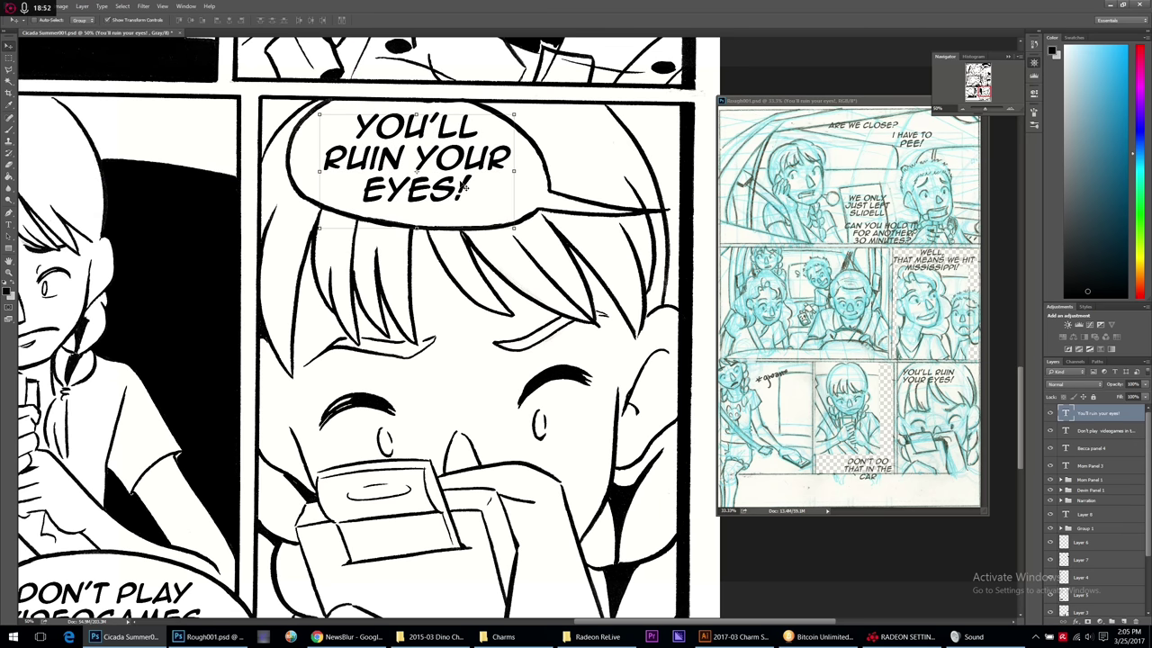
click(962, 109)
click(963, 109)
click(962, 109)
click(962, 108)
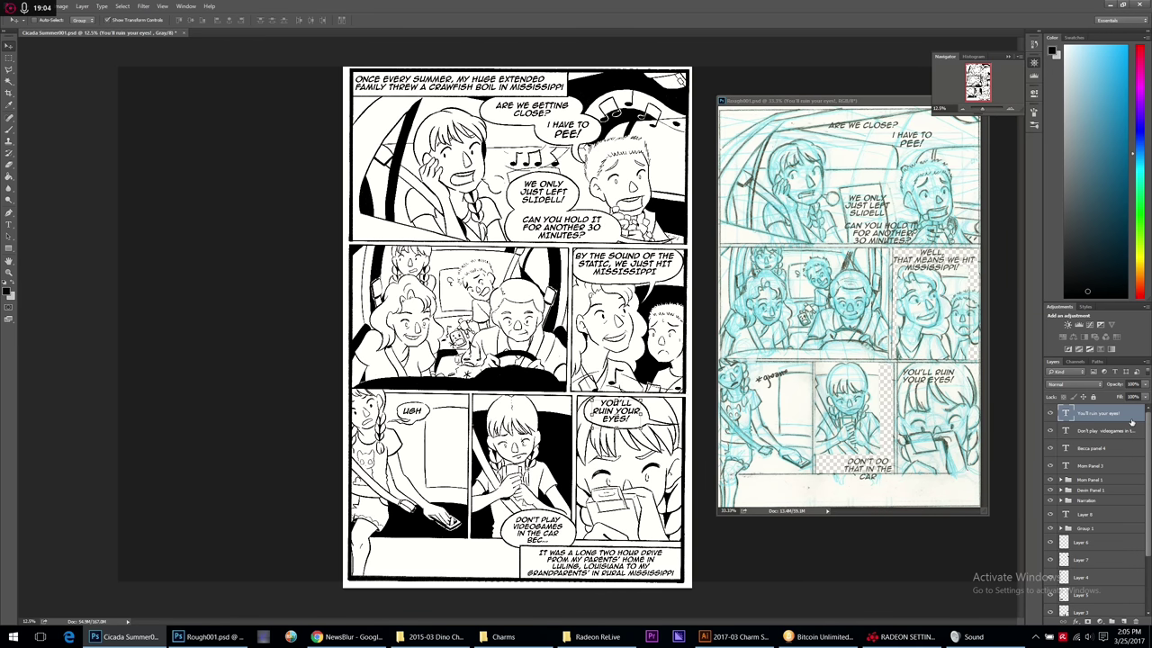
Group the text layers from Layer 8 upward into Group 2 and collapse it.
click(1101, 514)
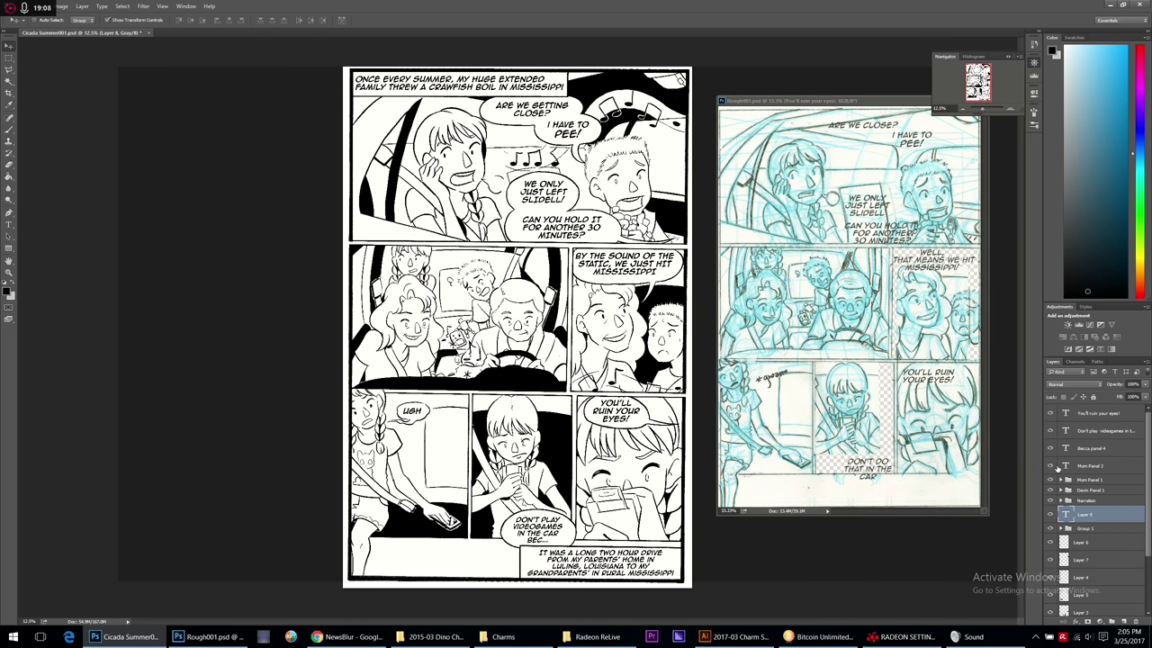
shift+click(1091, 413)
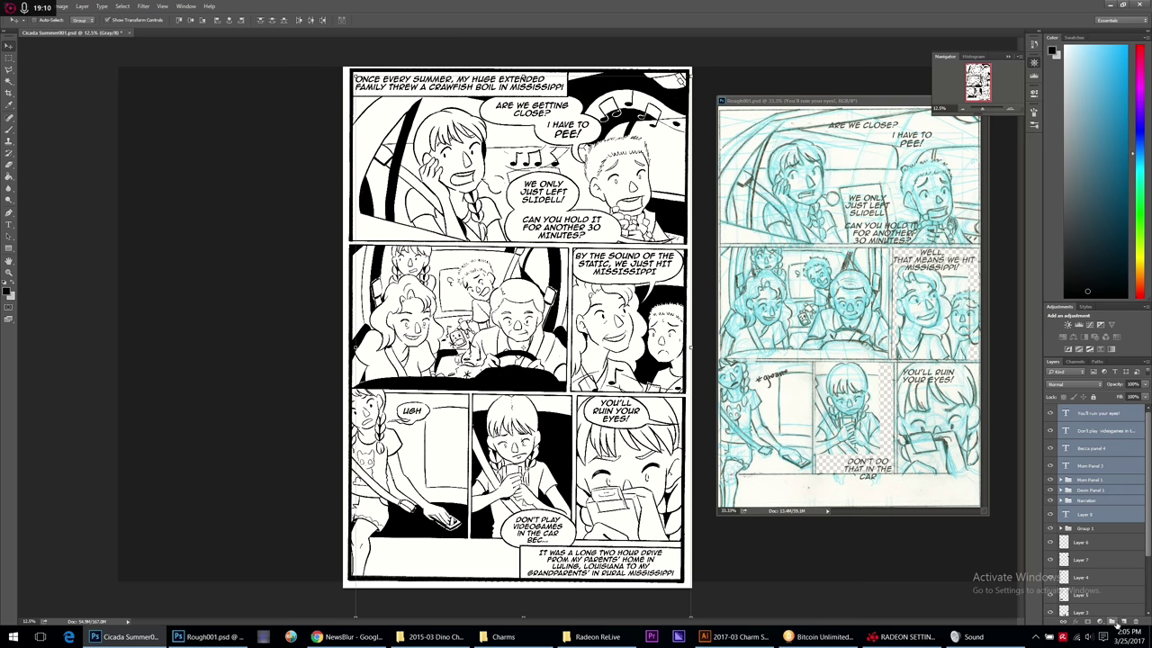
key(ctrl+g)
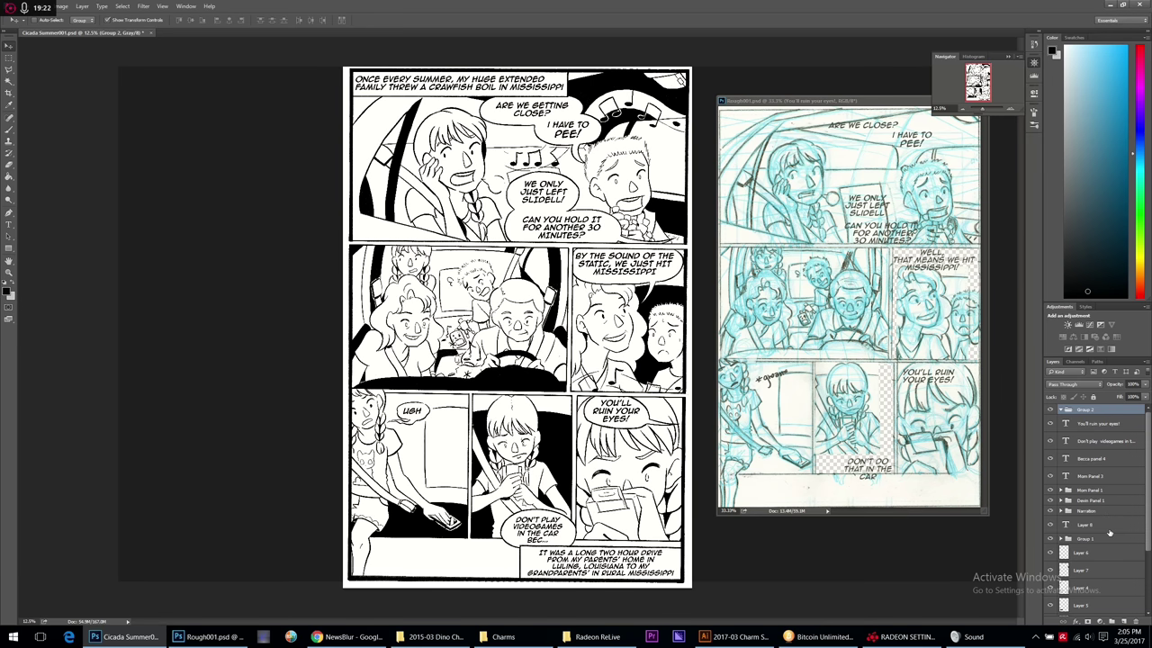
click(1109, 529)
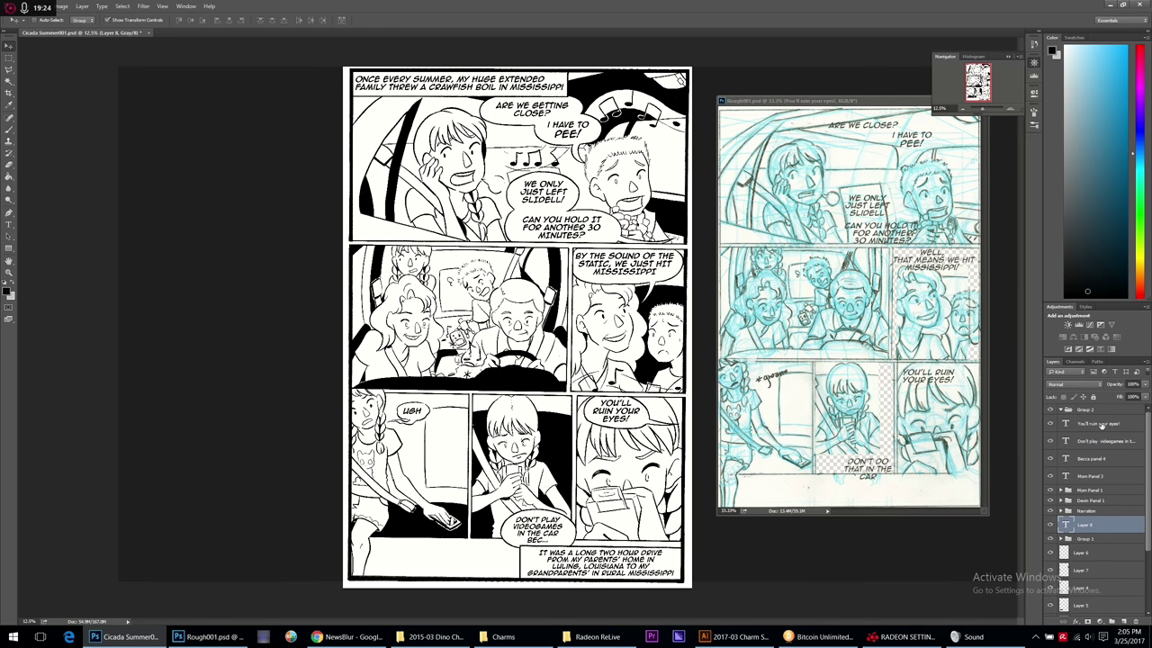
click(1103, 539)
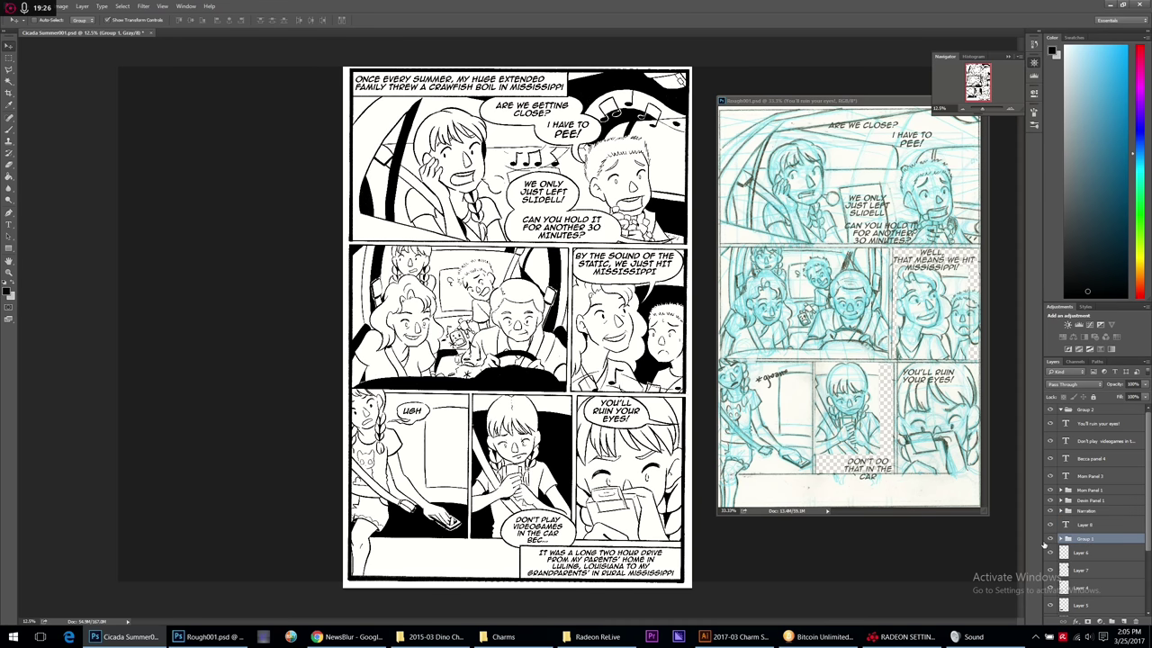
click(1098, 530)
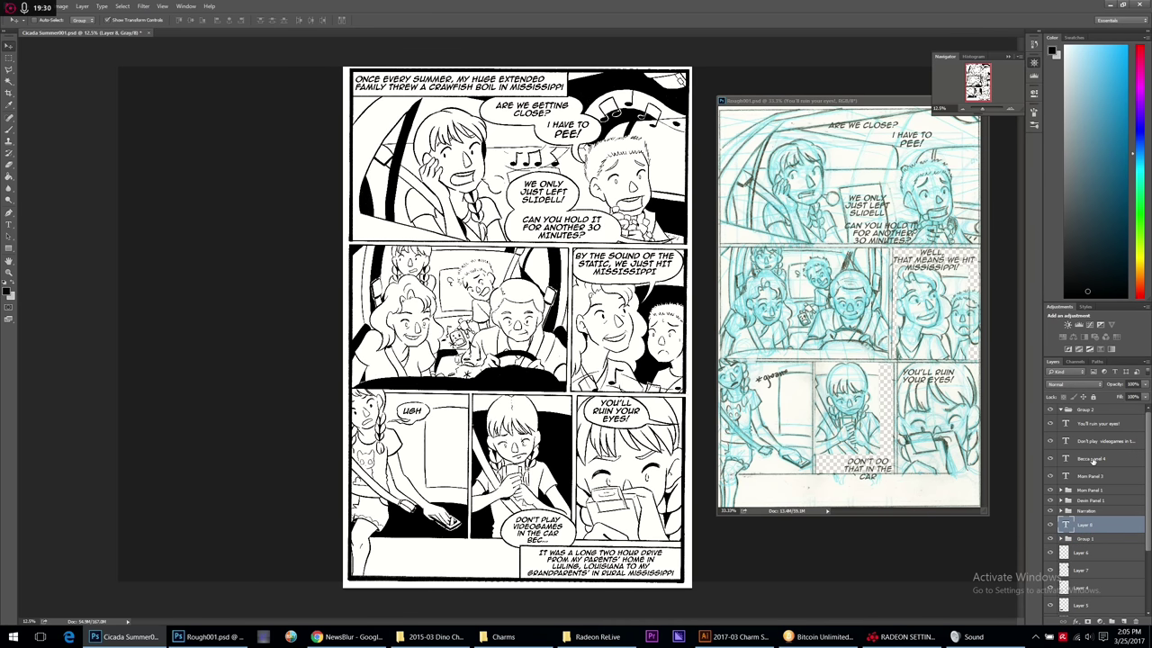
shift+click(1097, 424)
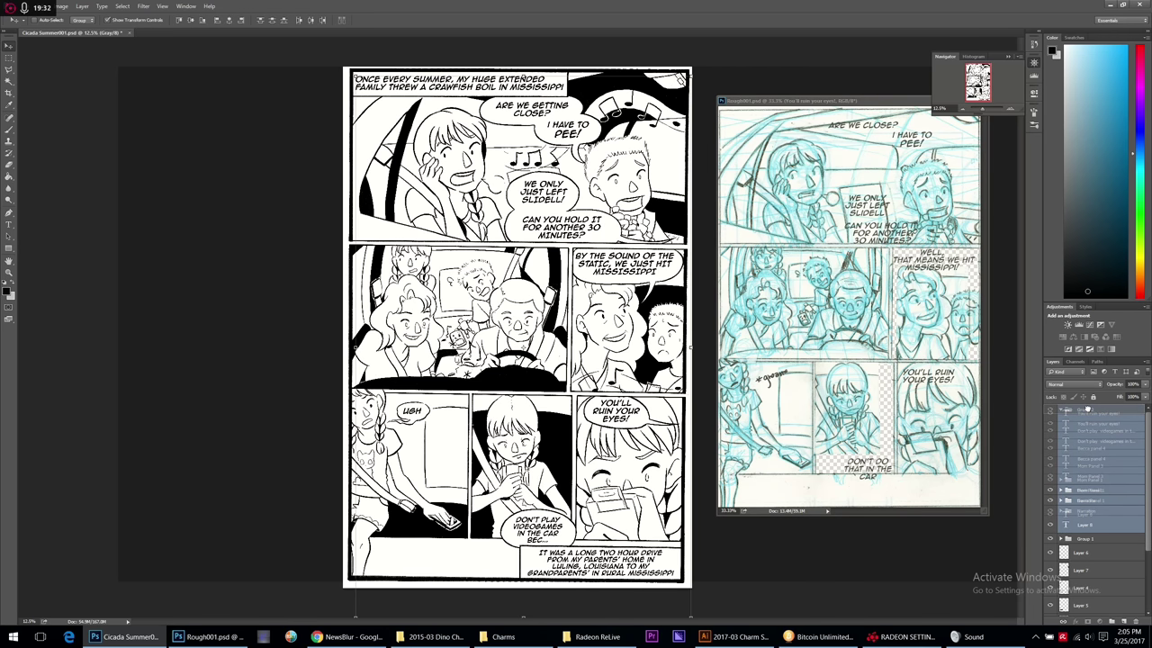
click(1059, 411)
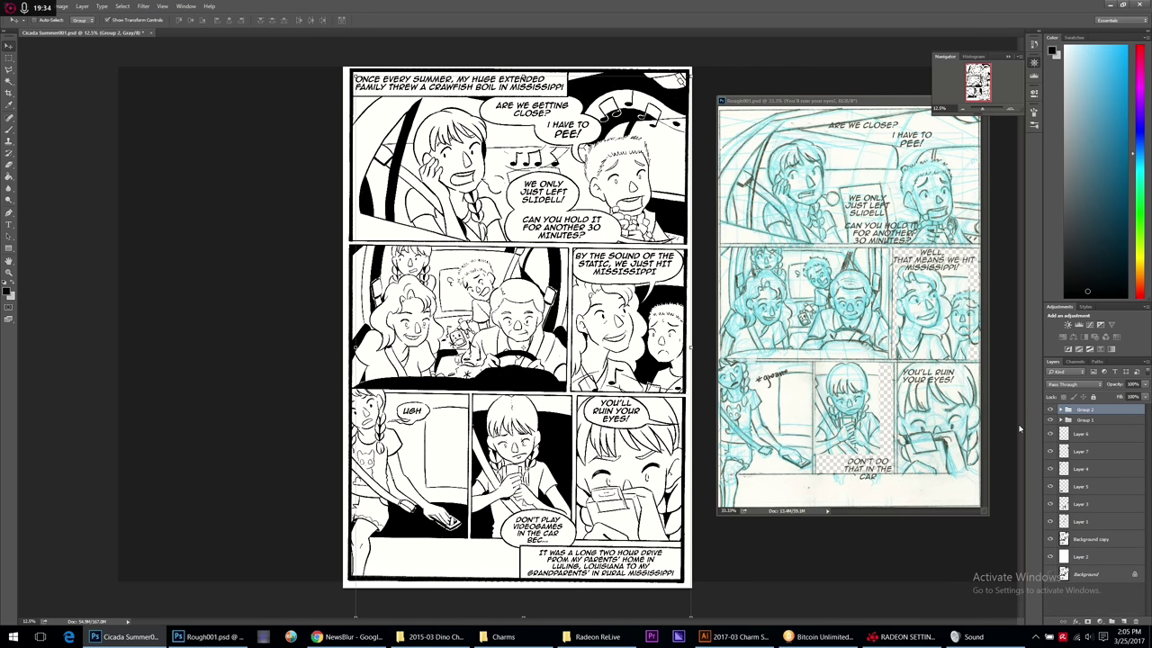
Move the art layers Layer 6 through Layer 2 into Group 1.
click(1090, 435)
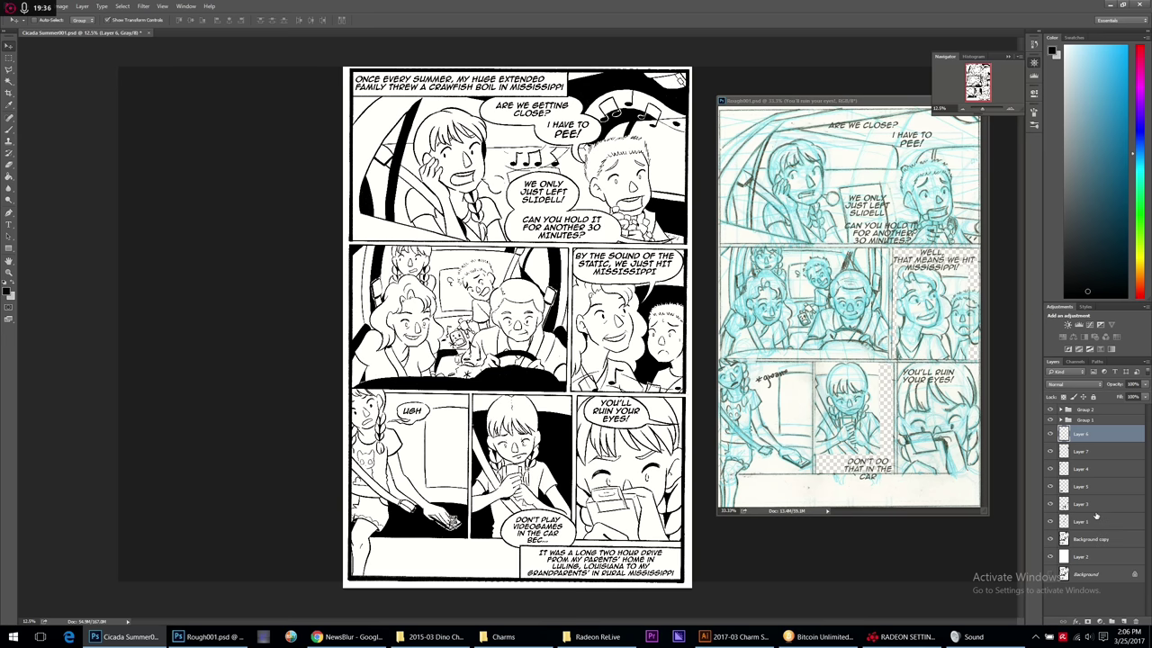
shift+click(1094, 559)
drag(1095, 499, 1066, 427)
right_click(1077, 424)
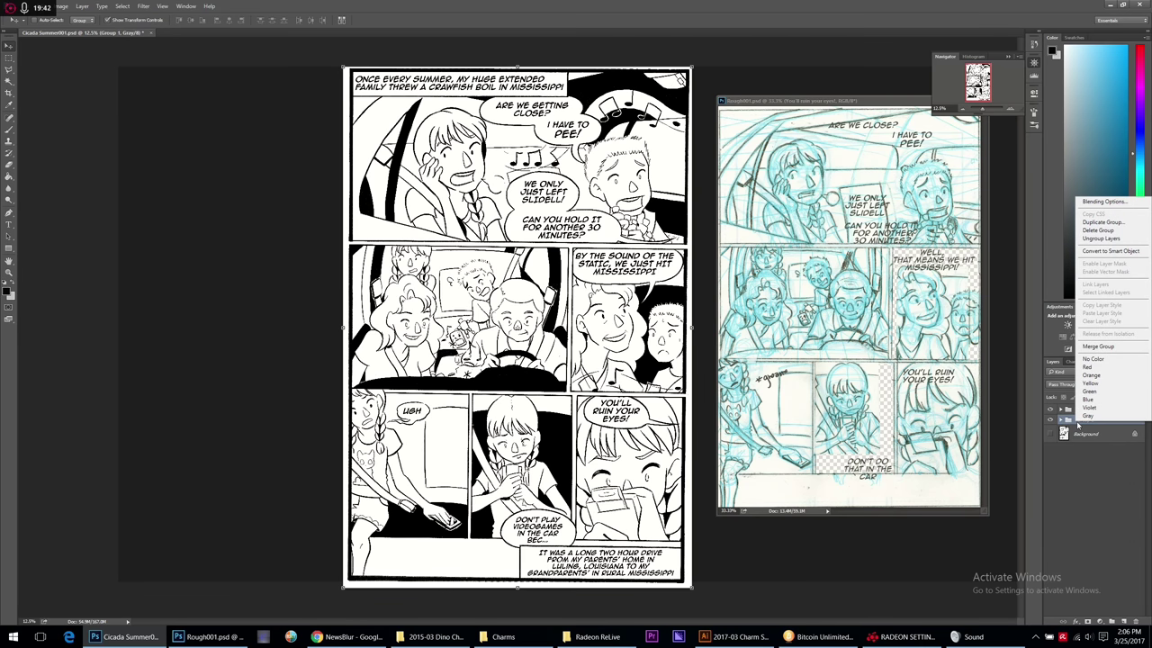
click(1076, 540)
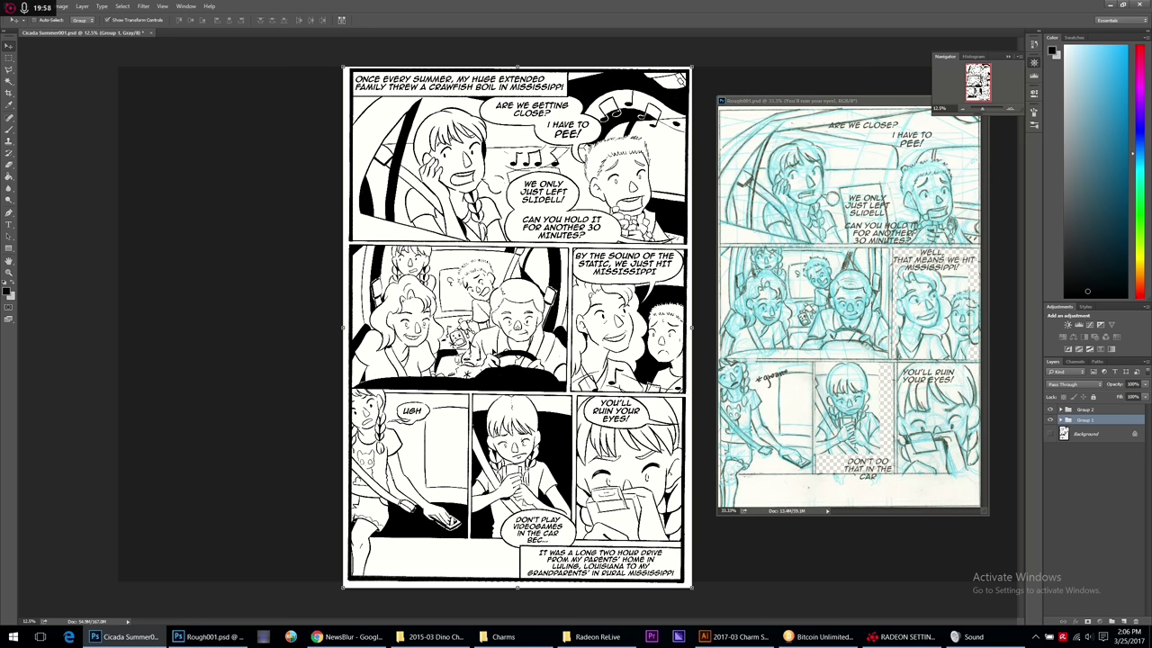
click(9, 6)
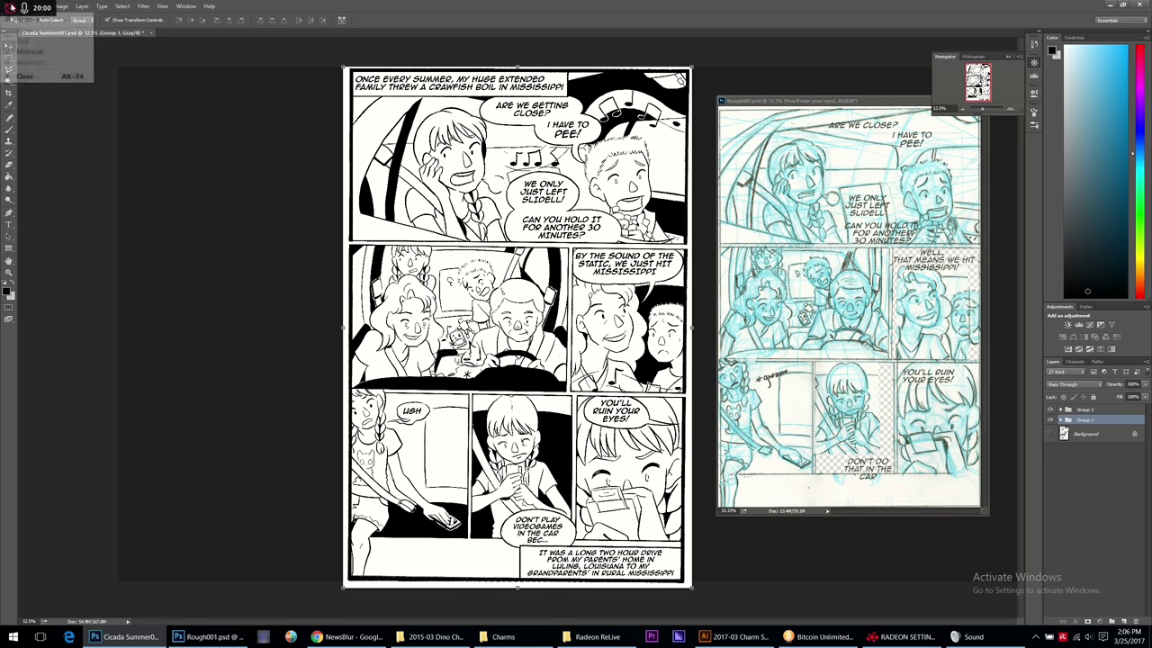
Save Cicada Summer001.psd with maximum compatibility into a new Graphix Pitch subfolder, Cicada Summer Lettered.
click(27, 7)
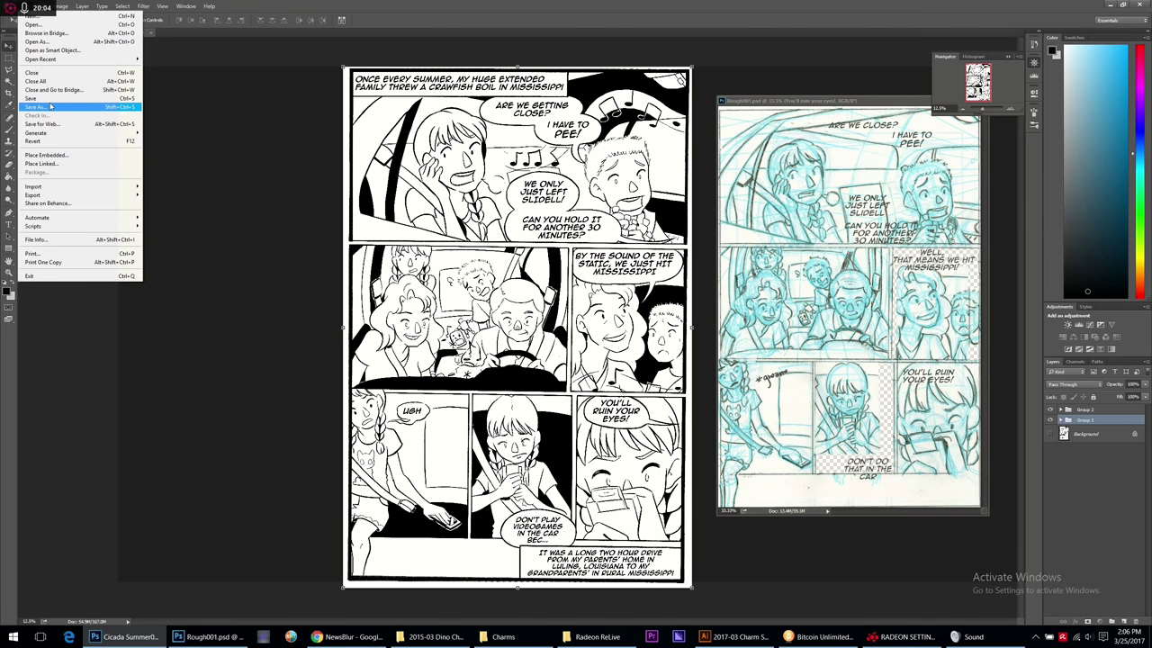
click(40, 107)
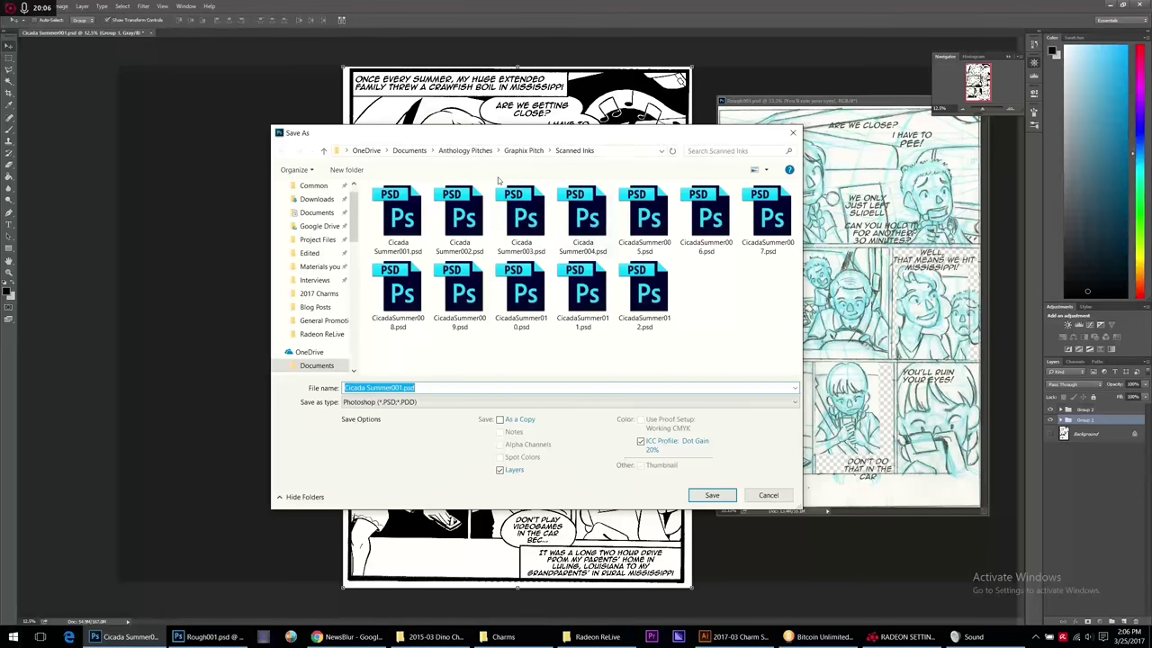
click(531, 153)
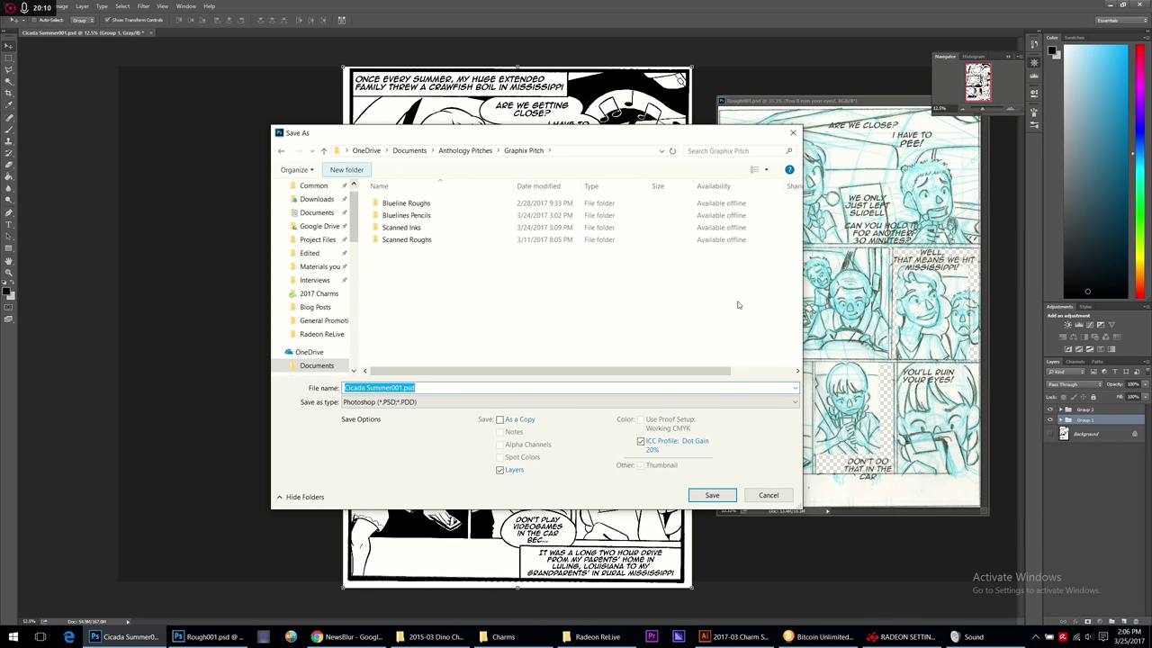
click(347, 171)
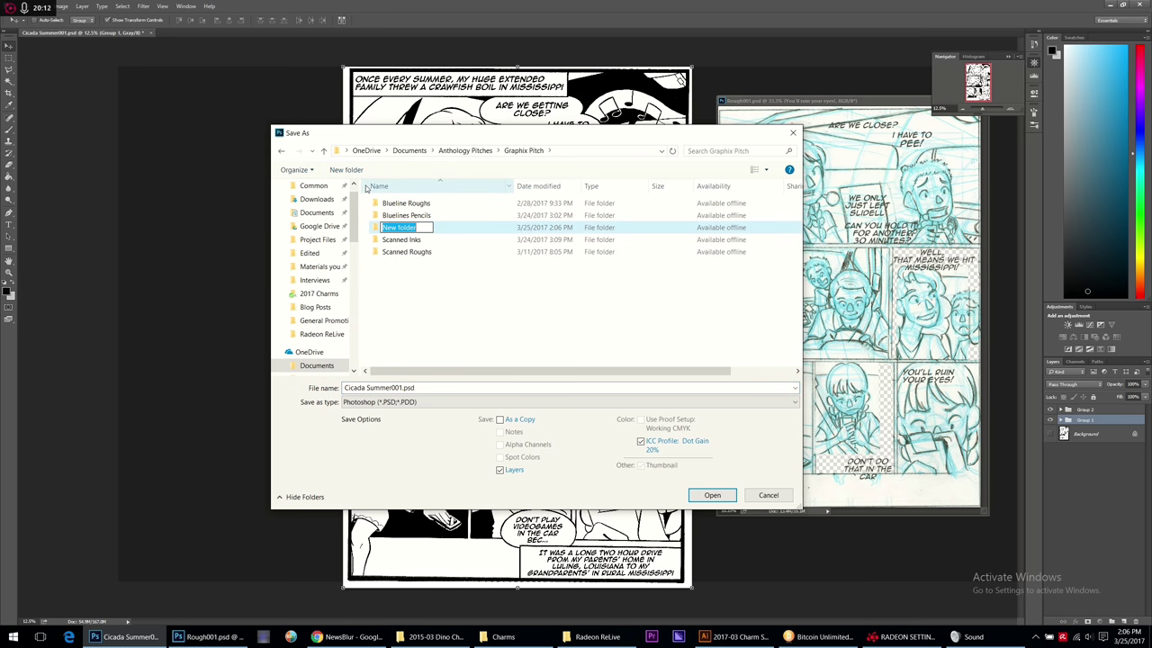
text(Cicada Summer Lettered)
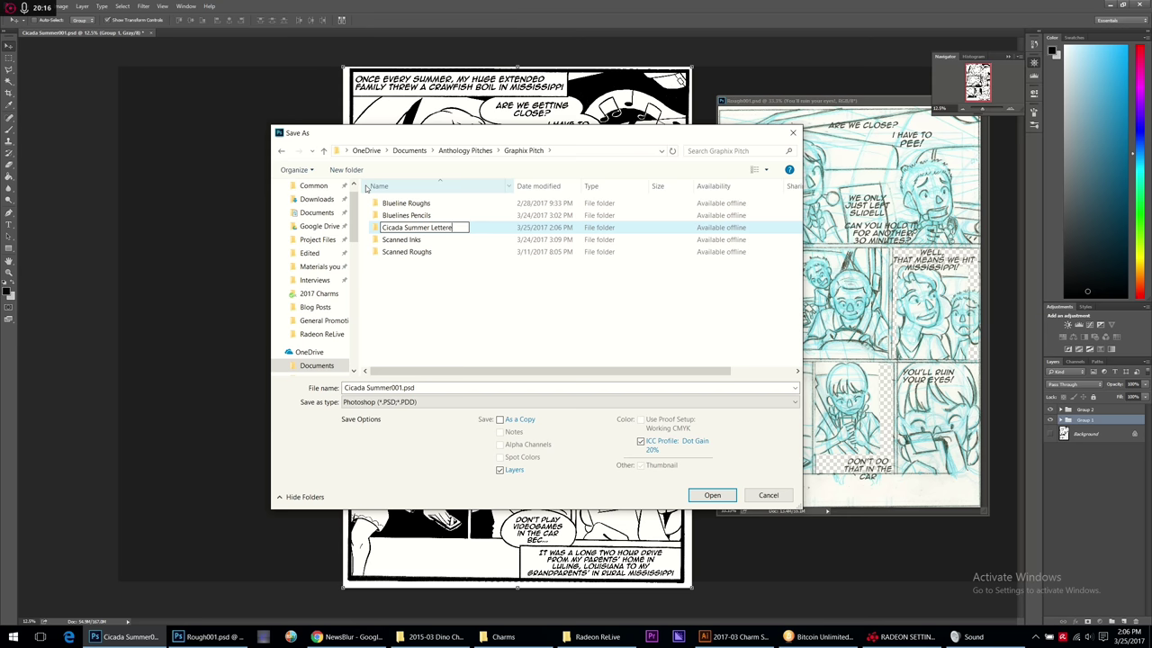
click(725, 497)
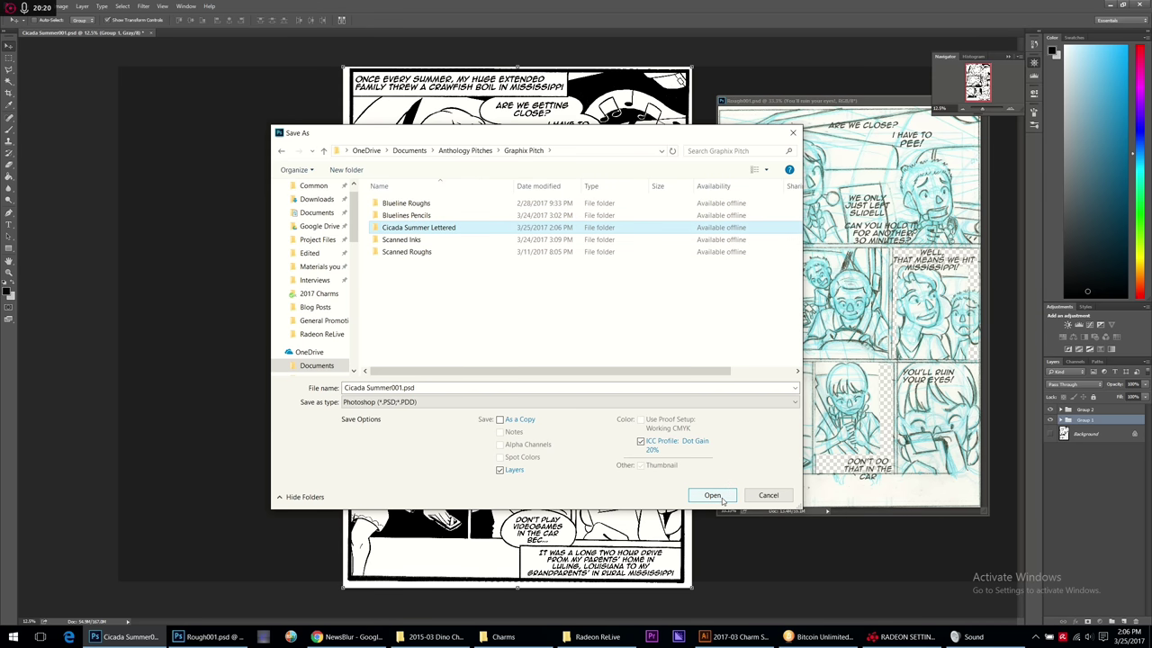
click(722, 499)
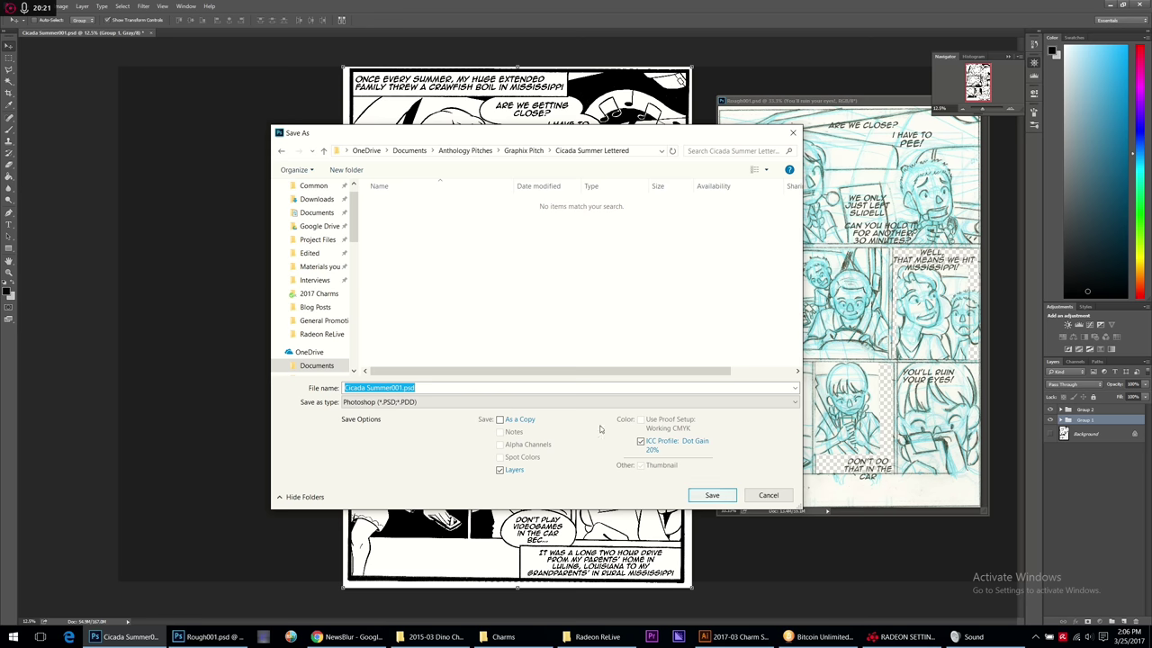
click(707, 496)
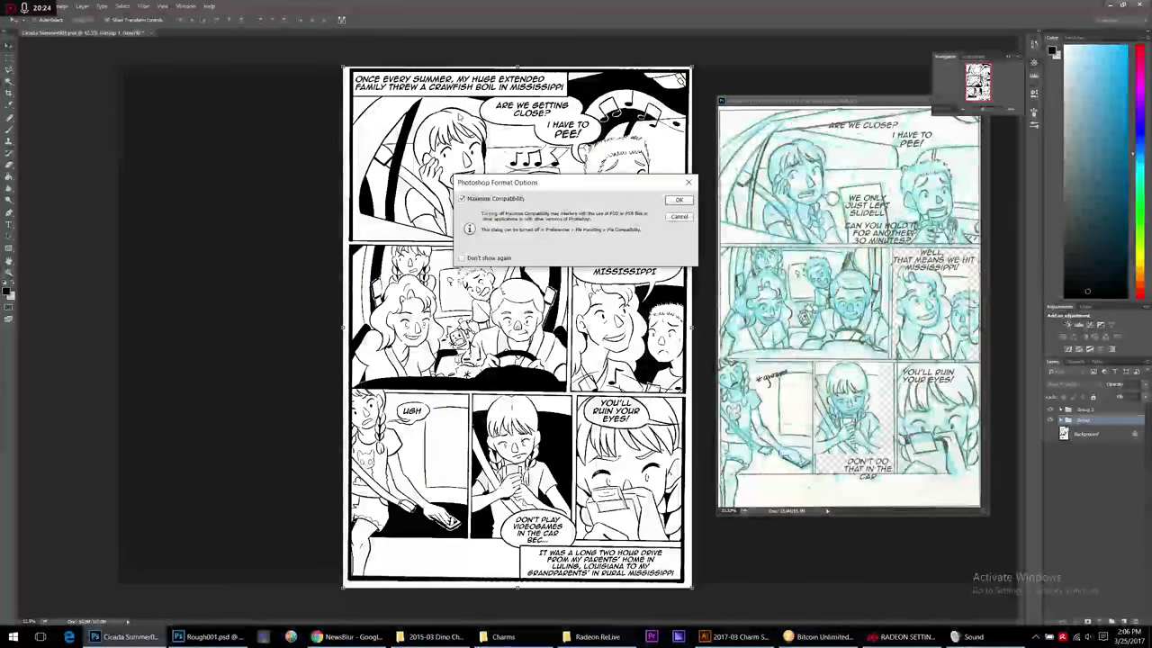
click(679, 200)
click(13, 7)
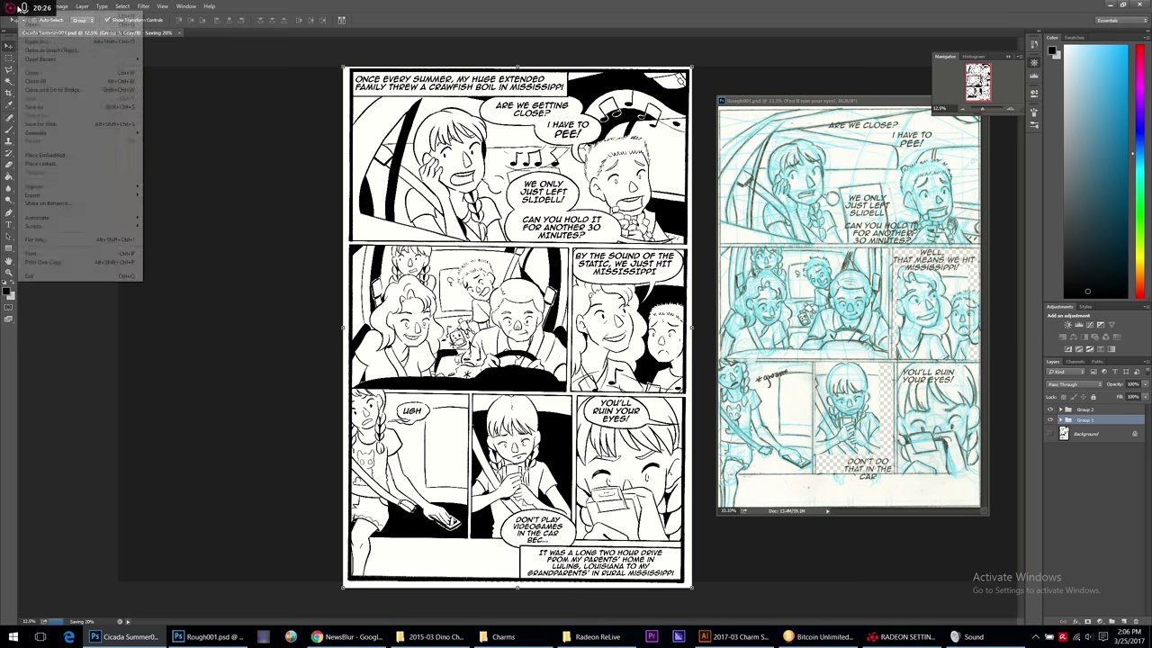
Export a JPEG High copy named Cicada-Summer001.jpg into Anthology Pitches > Graphix Pitch > Cicada Summer Lettered.
click(73, 127)
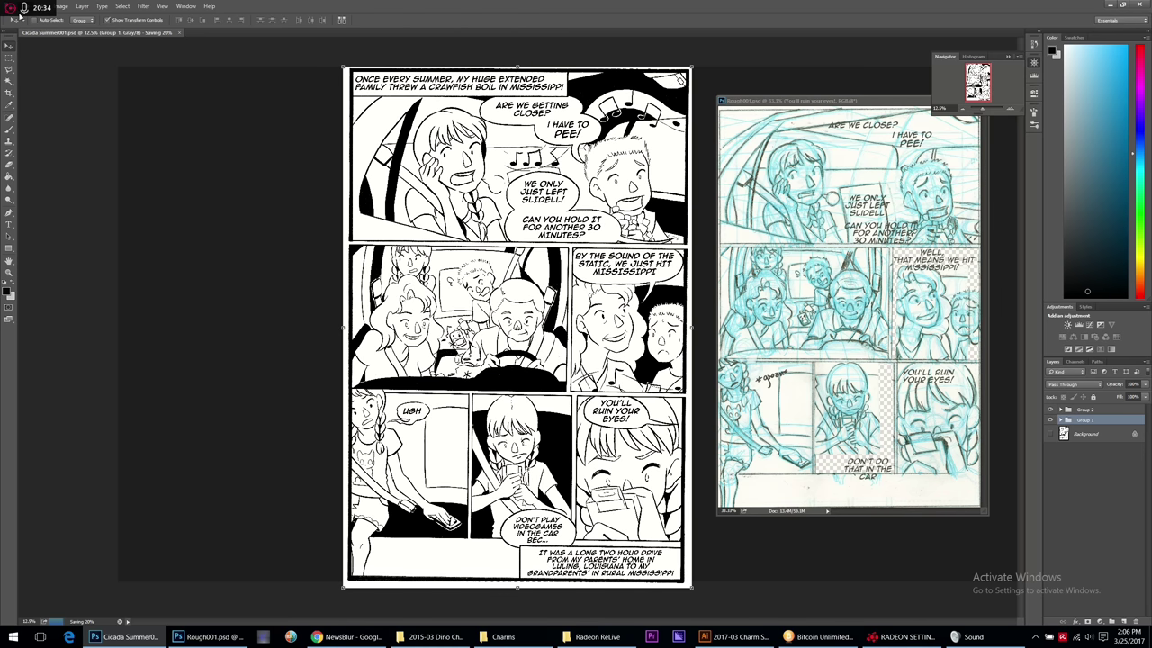
key(ctrl+alt+shift+s)
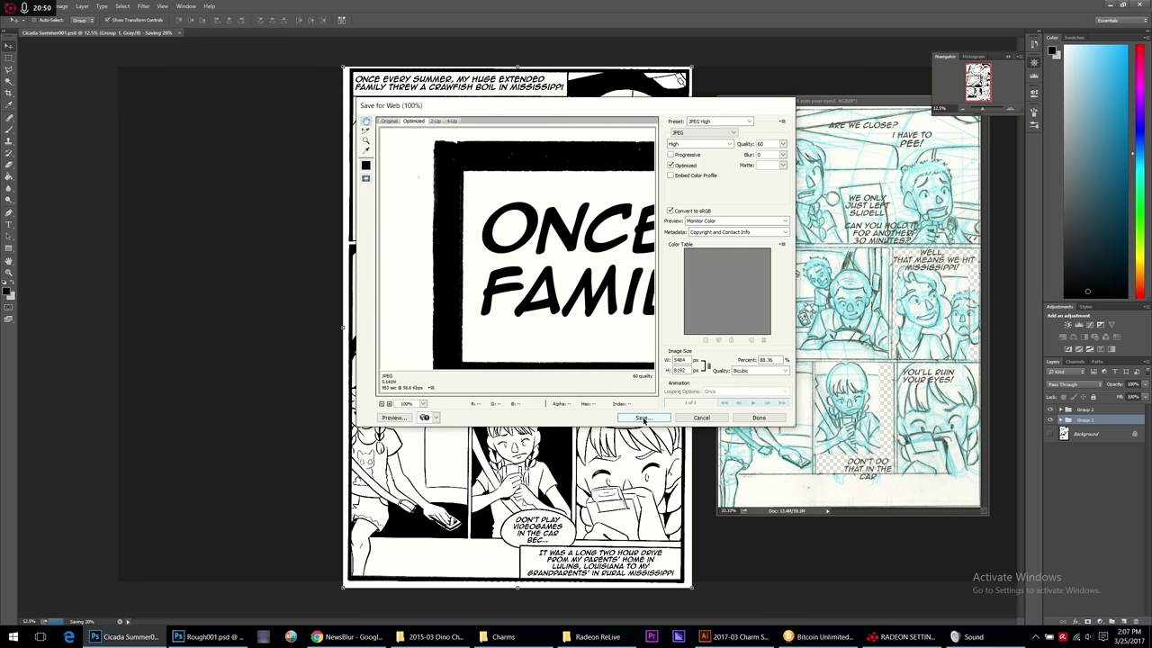
click(641, 419)
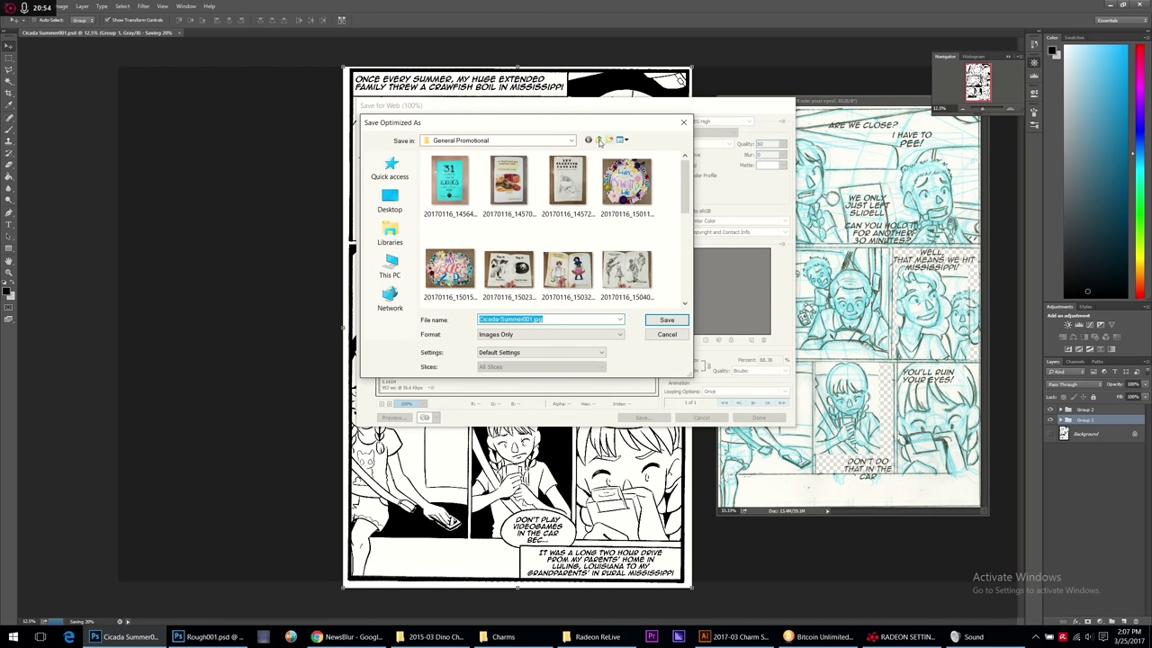
click(600, 140)
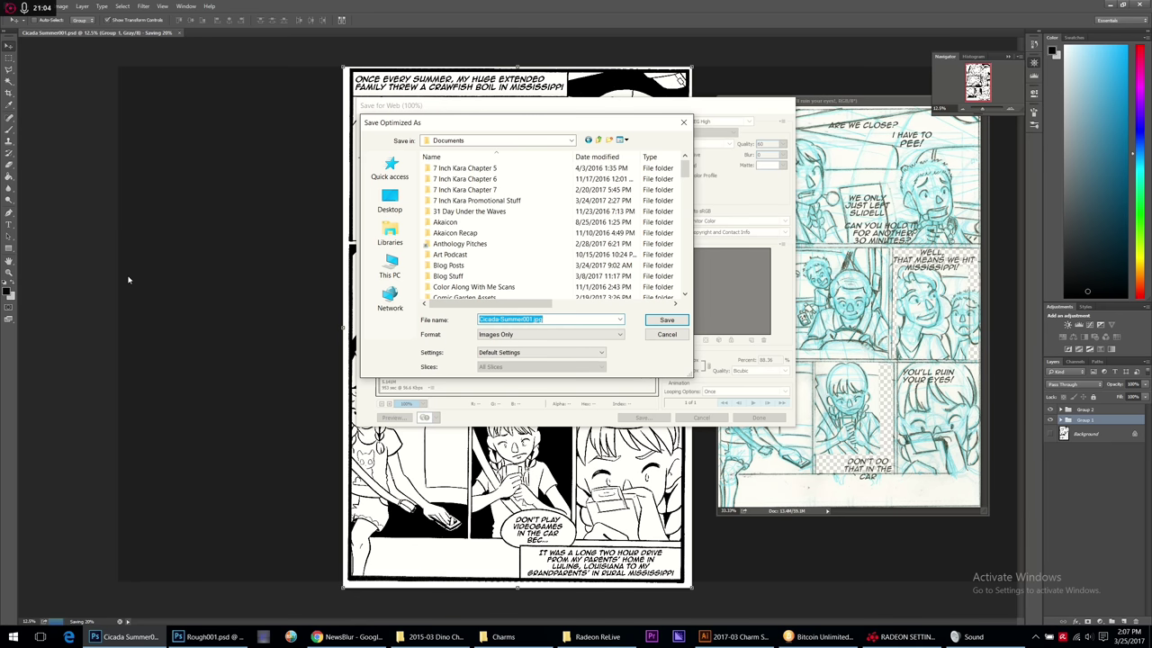
scroll(655, 254, down, 1)
scroll(540, 270, down, 1)
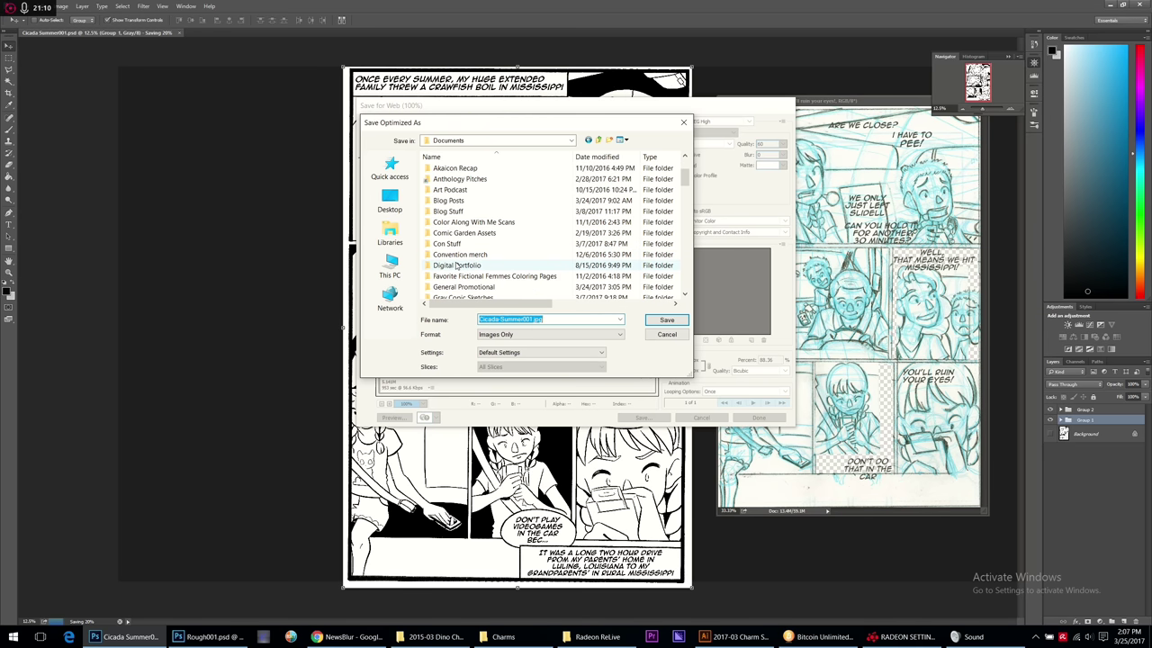
scroll(456, 266, up, 2)
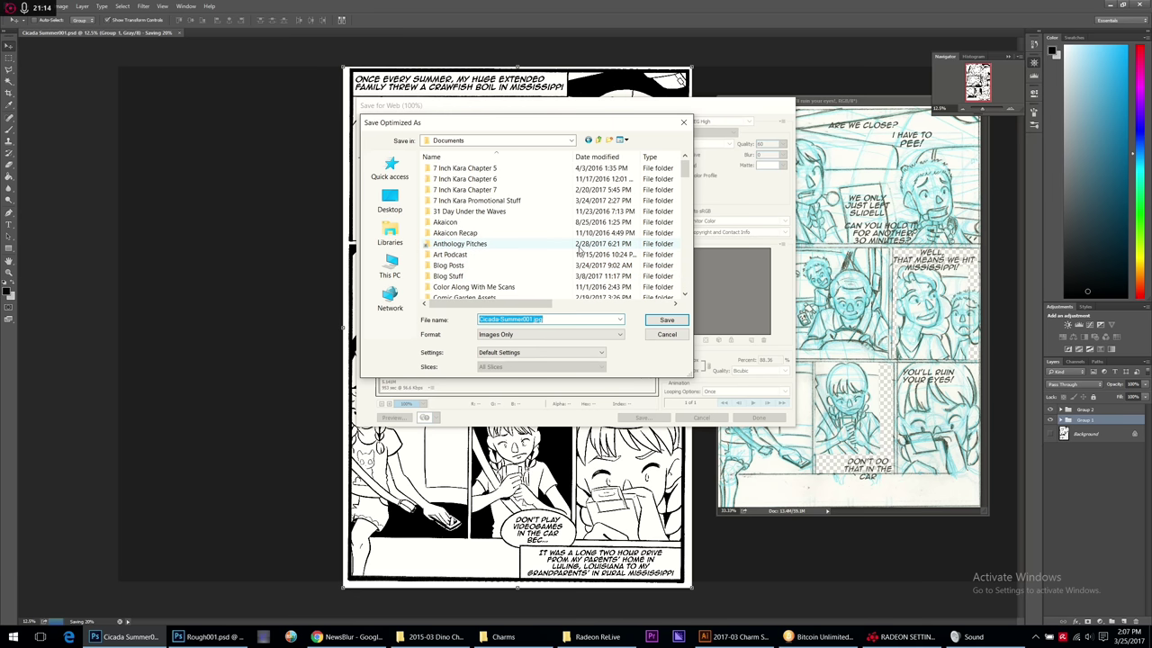
double_click(499, 247)
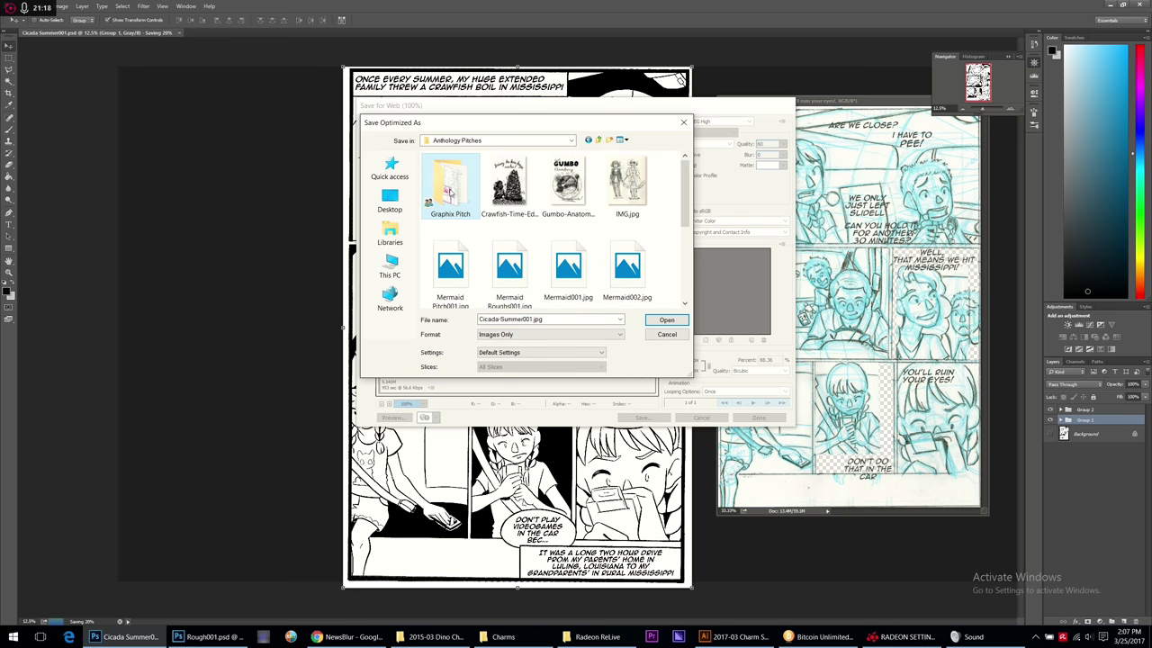
double_click(460, 193)
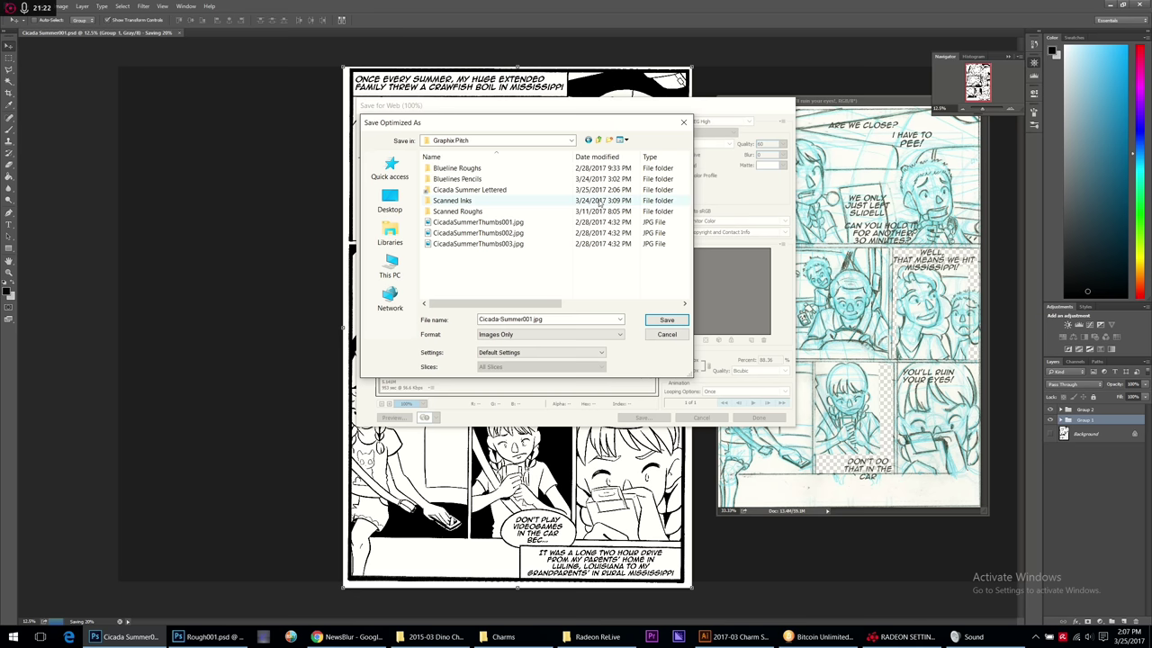
double_click(509, 190)
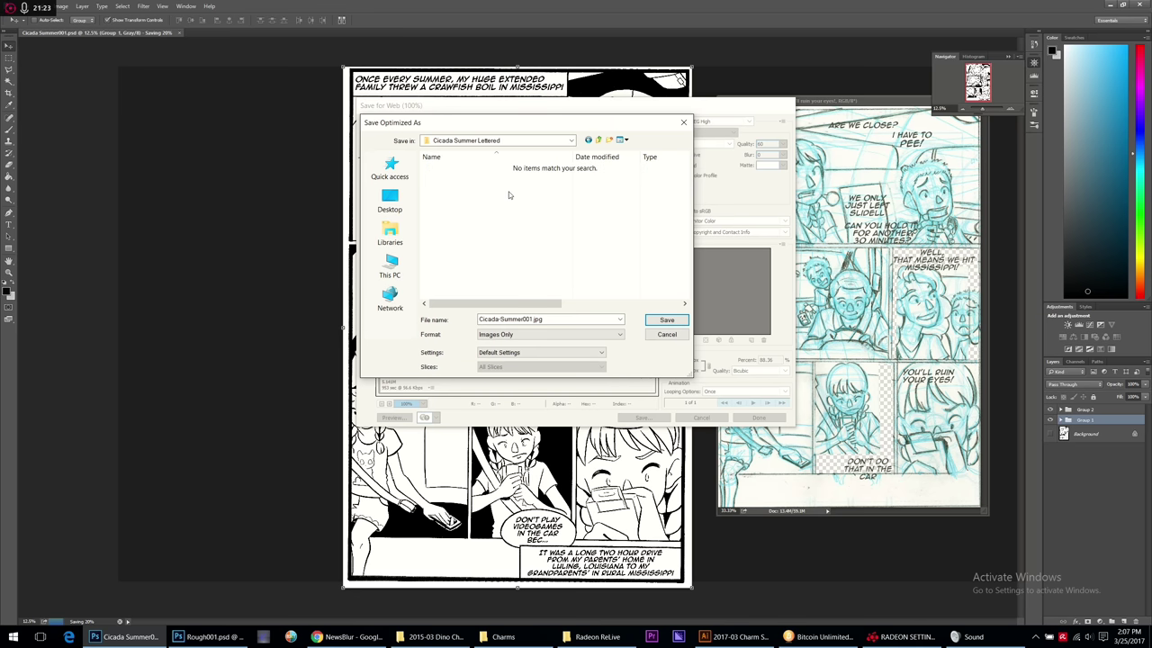
click(676, 320)
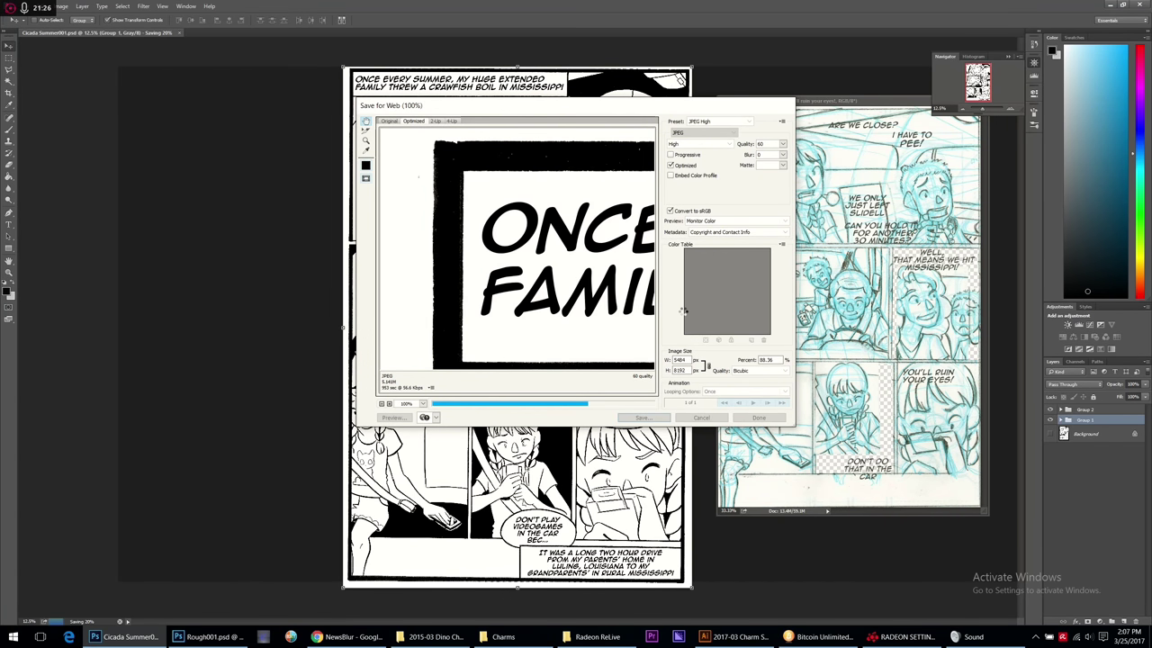